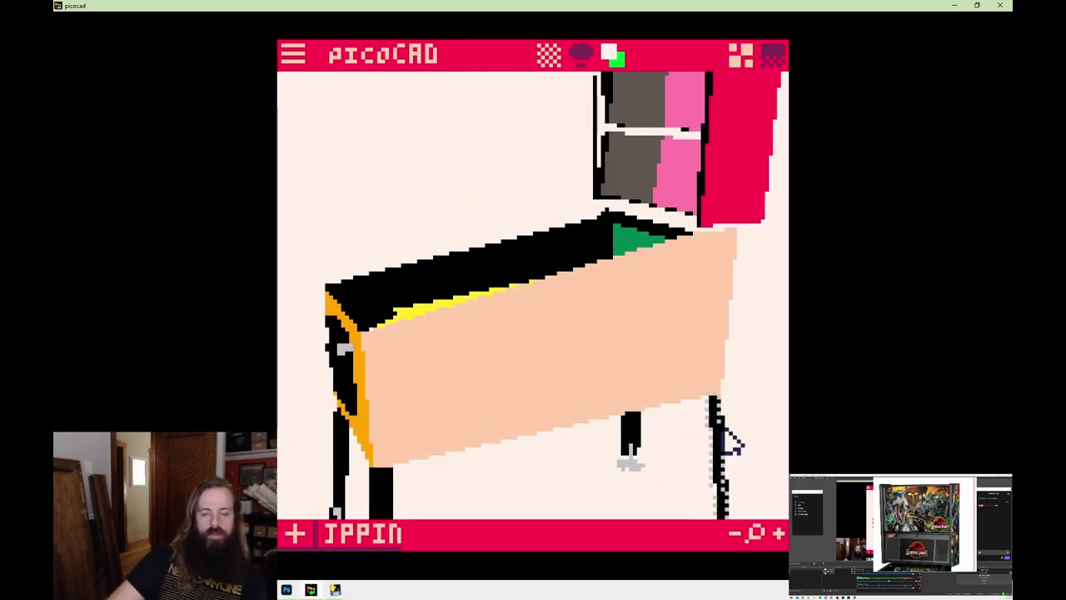
Switch to Photoshop and paint a black speaker panel below the white backglass area, with checkered grilles and a red-and-yellow logo sign
click(444, 292)
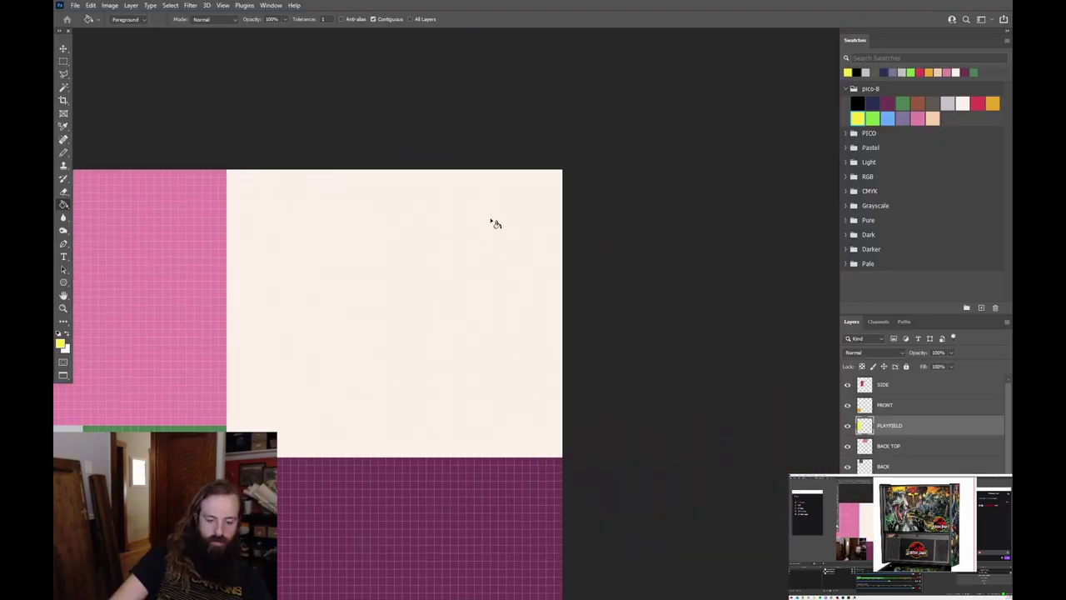
click(427, 435)
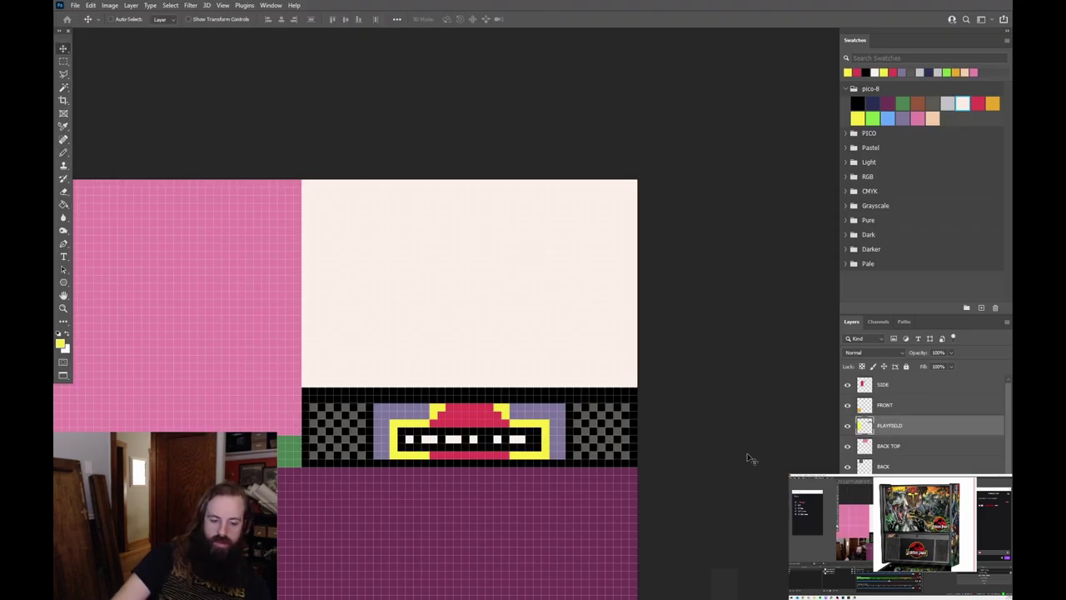
ctrl+click(542, 428)
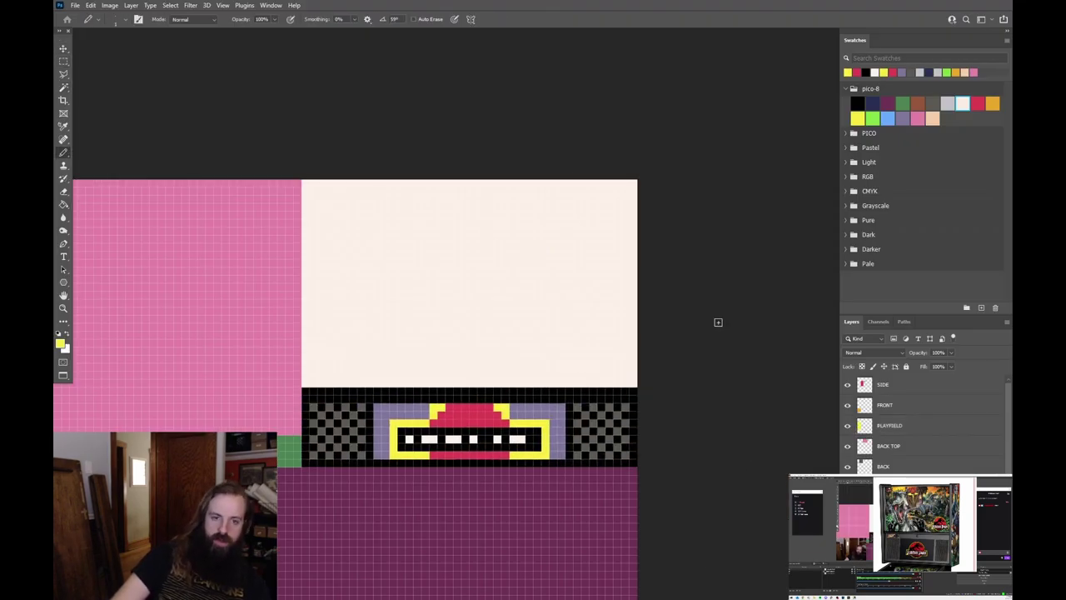
Paint the backglass artwork above the speaker panel: a grey T-rex, purple gate with brown doors, orange sky, trees, foliage and peach path
drag(386, 276, 405, 310)
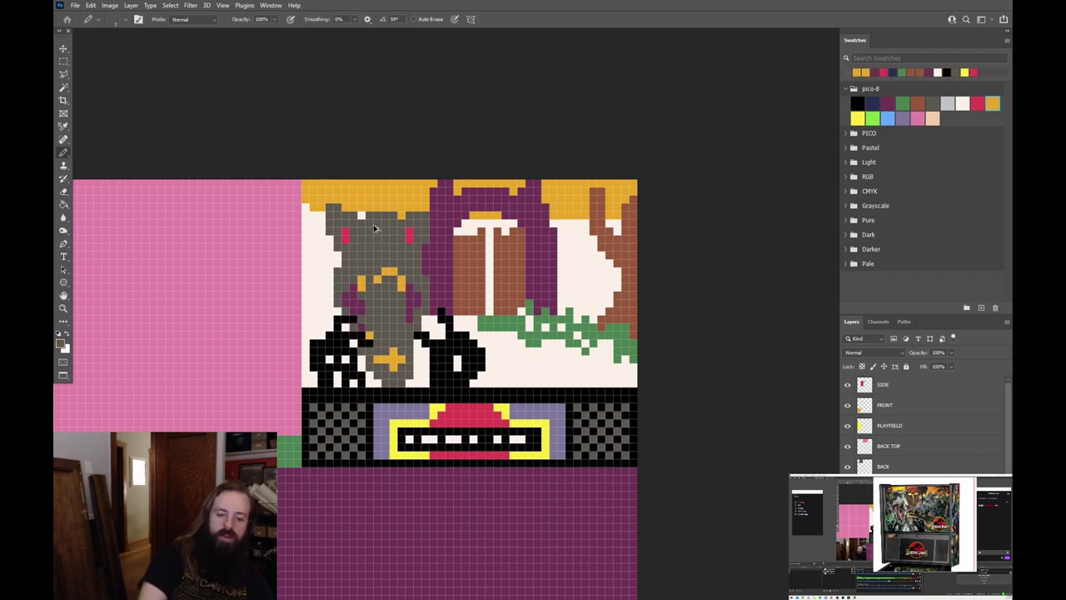
key(v)
key(Delete)
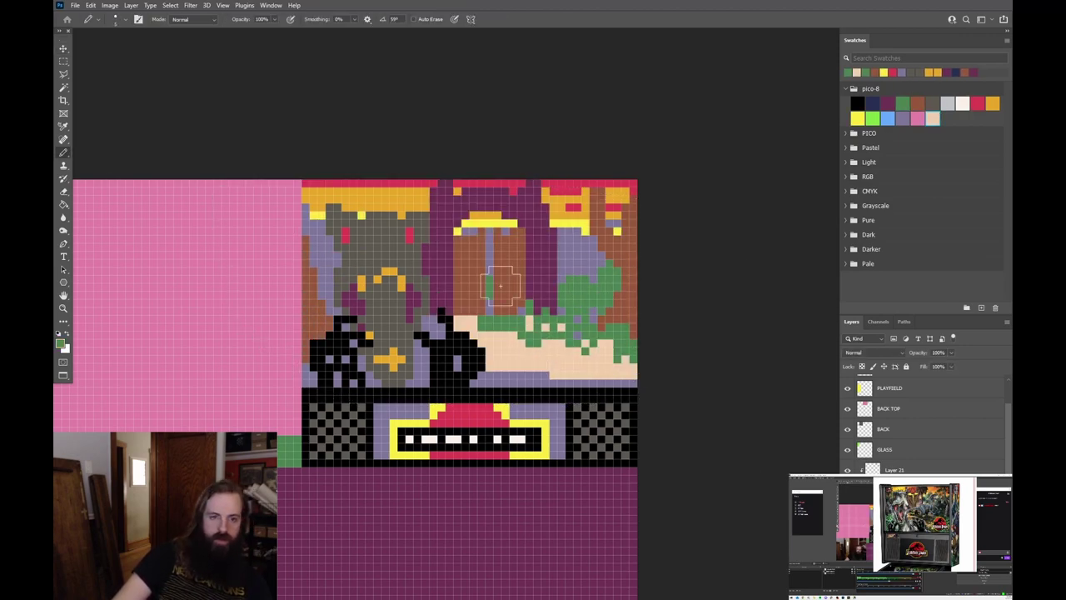
Switch to picoCAD, inspect the backglass texture on the pinball machine and save the model
key(alt+Tab)
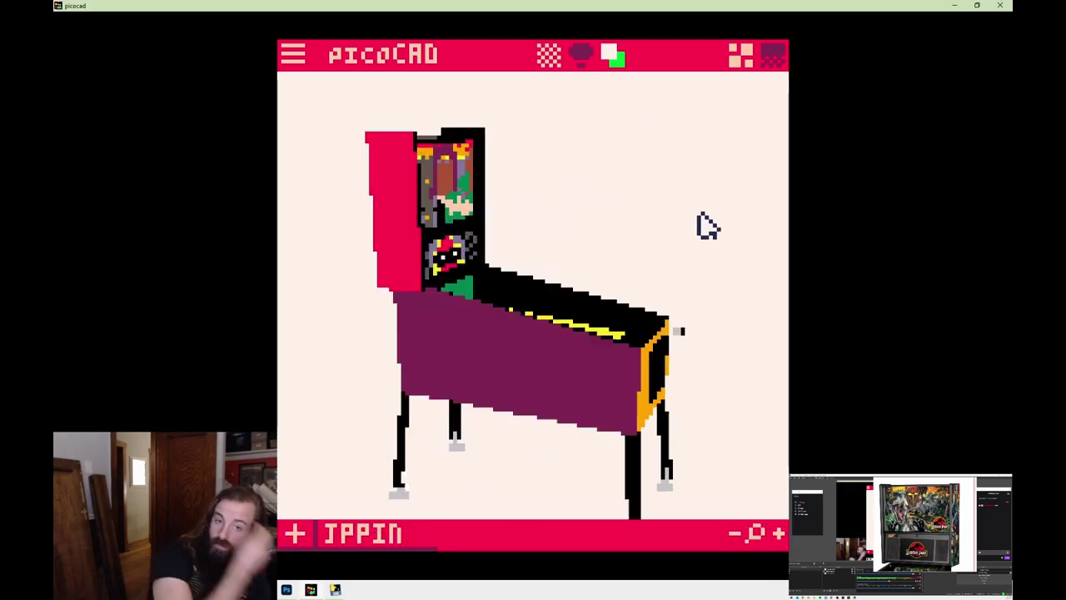
key(ctrl+s)
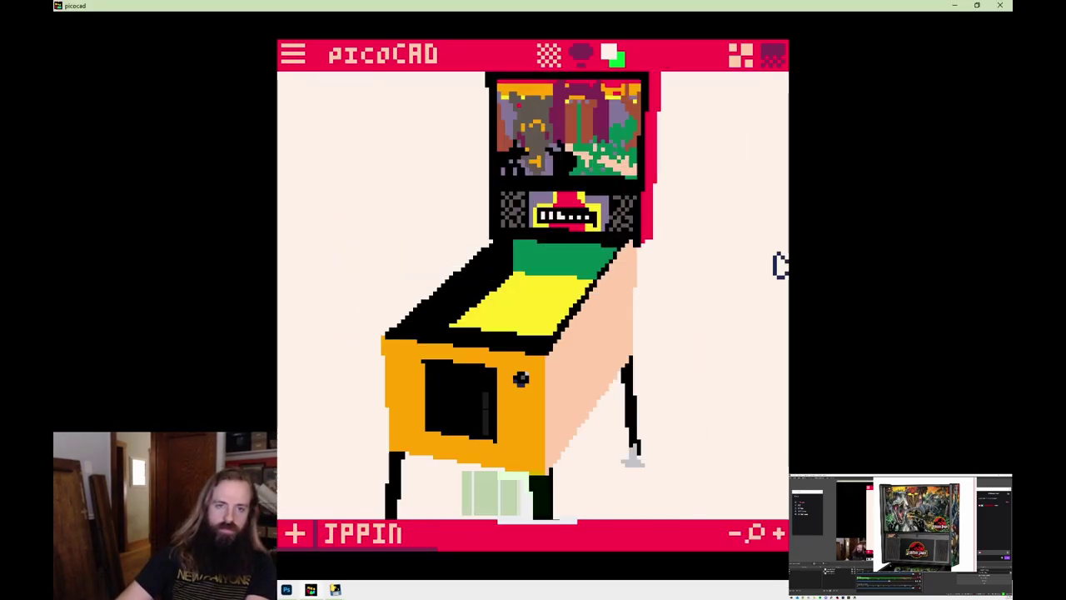
In Photoshop, paint black leg edges and a stepped diagonal rail line on the peach cabinet side, and check it in picoCAD
key(alt+Tab)
scroll(433, 274, up, 3)
key(m)
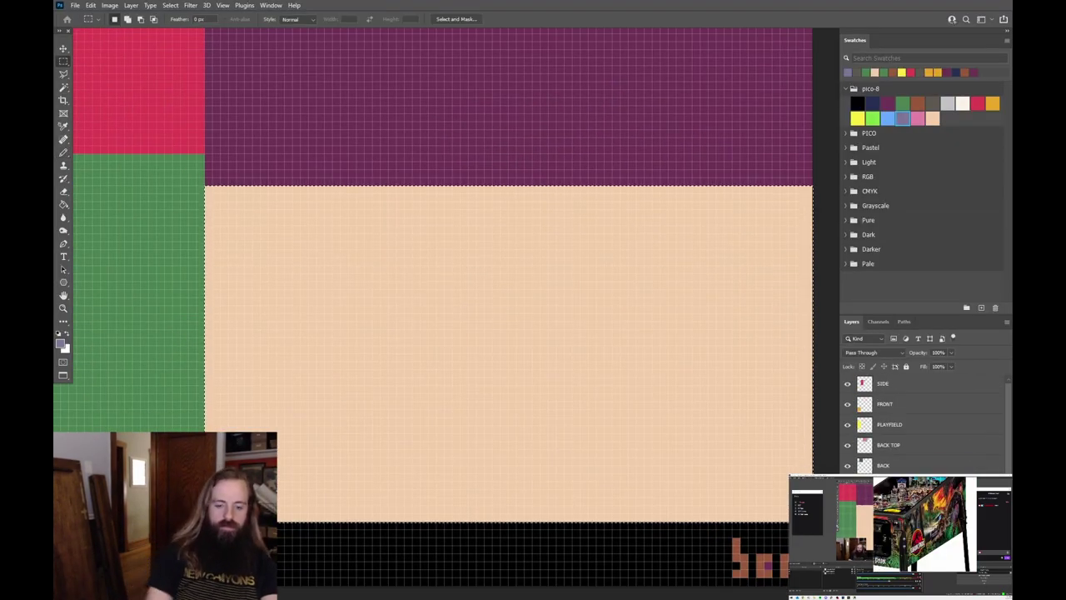
key(b)
alt+click(260, 406)
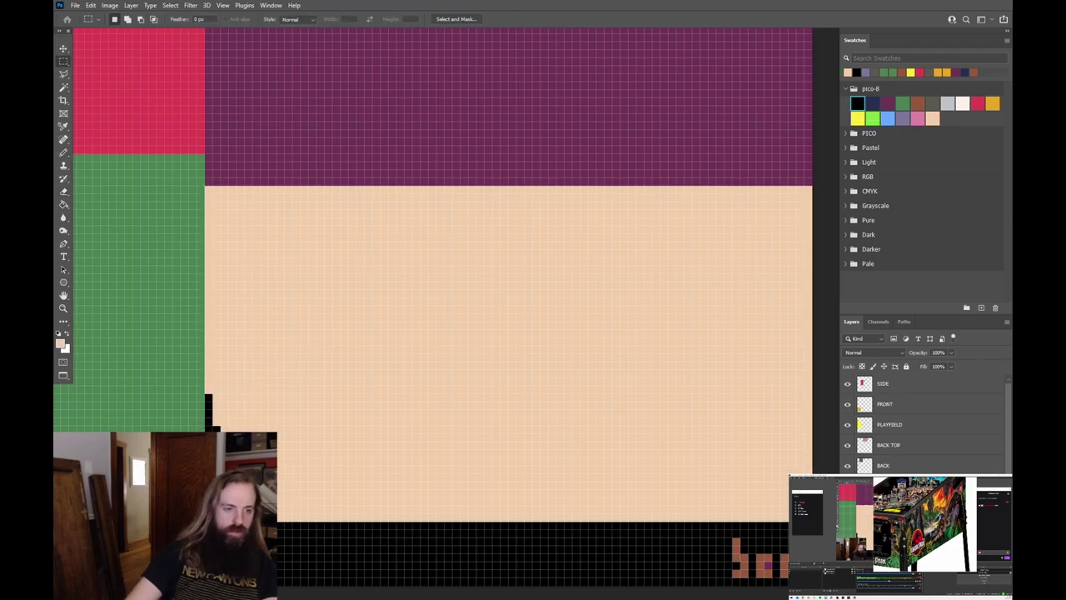
drag(512, 490, 908, 491)
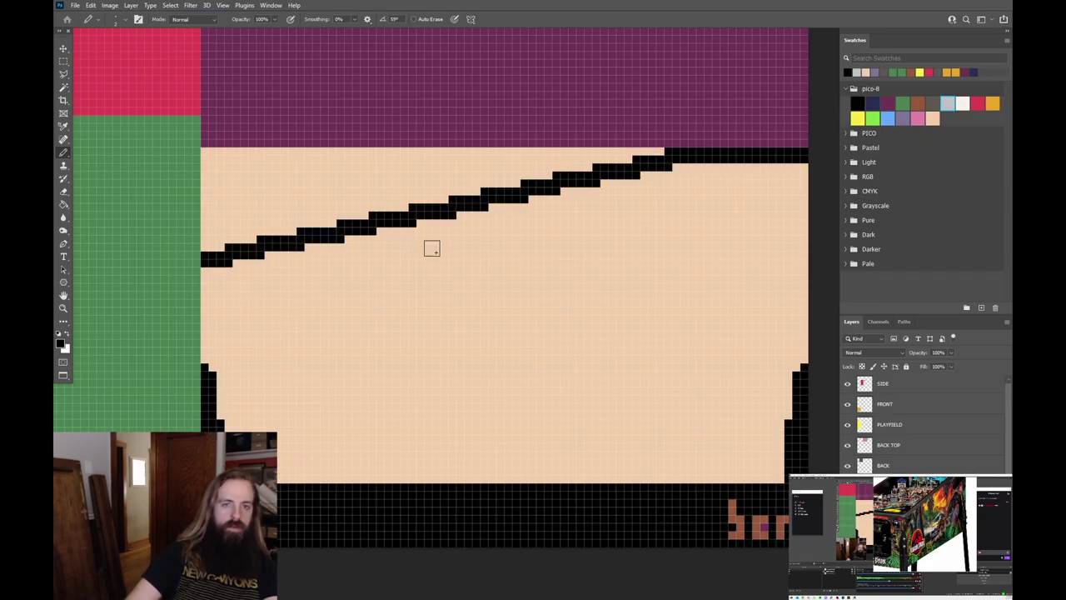
key(alt+Tab)
key(alt+Tab)
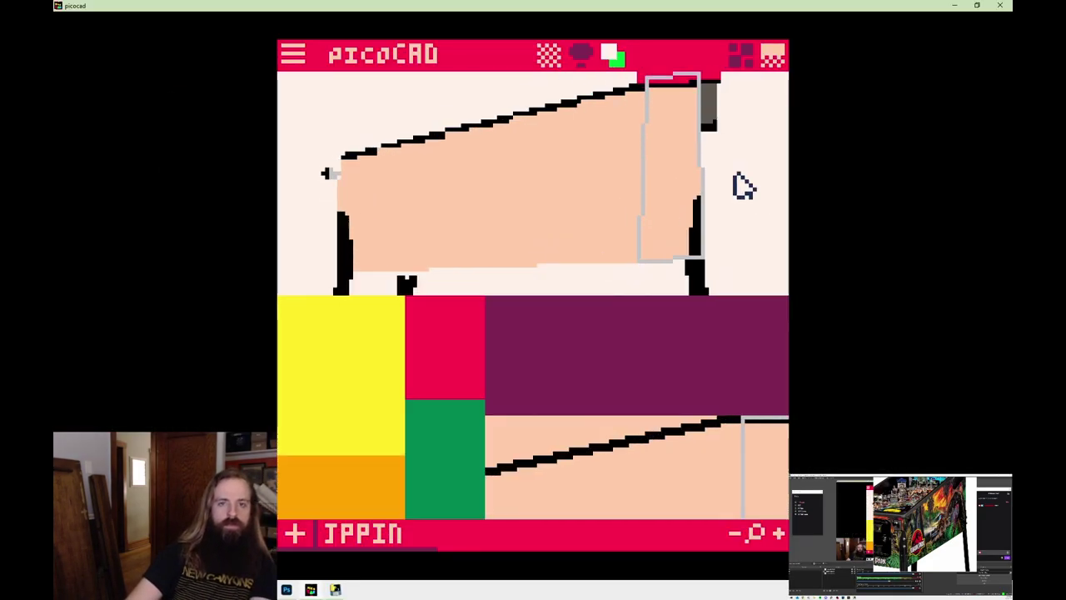
In picoCAD, shape the two-segment block beside the cabinet into an angled, tapered T-rex head
key(alt+Tab)
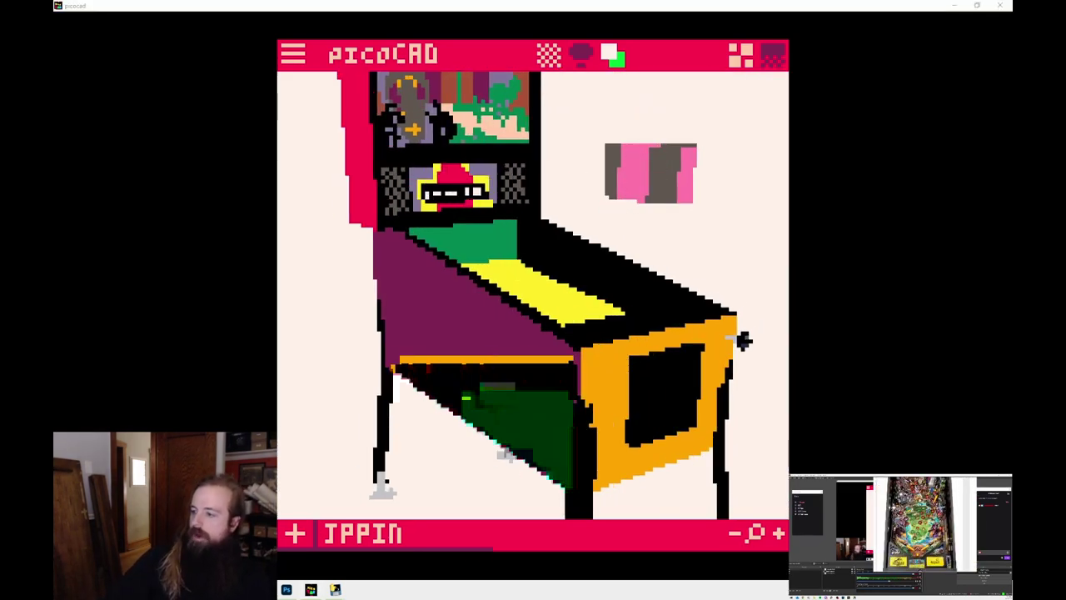
drag(742, 338, 648, 103)
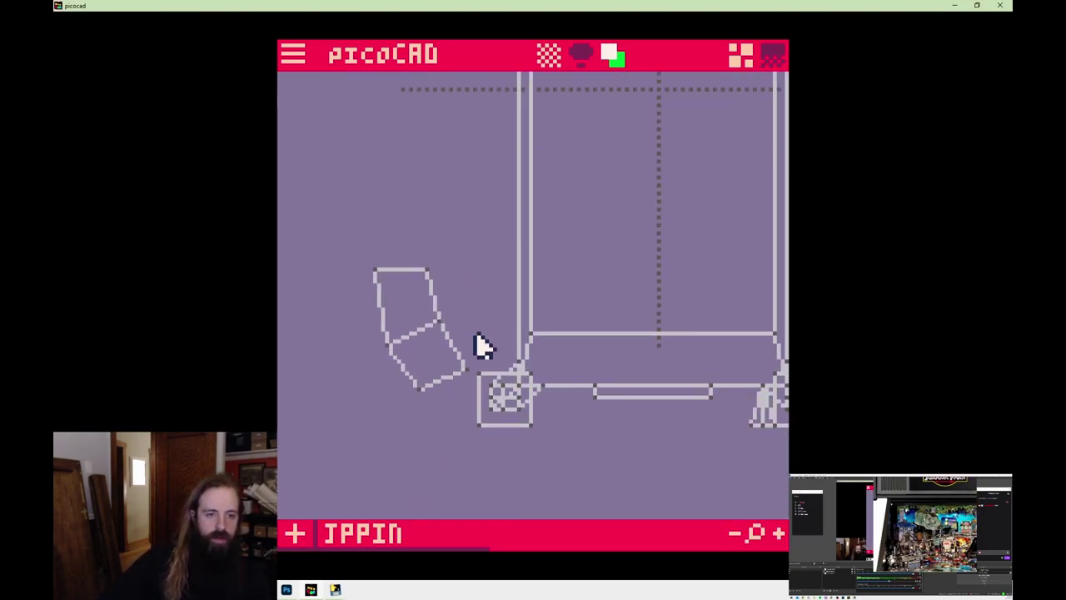
In Photoshop, paint the T-rex texture on the green area with black stripes, an orange eye, navy lines and white teeth
key(alt+Tab)
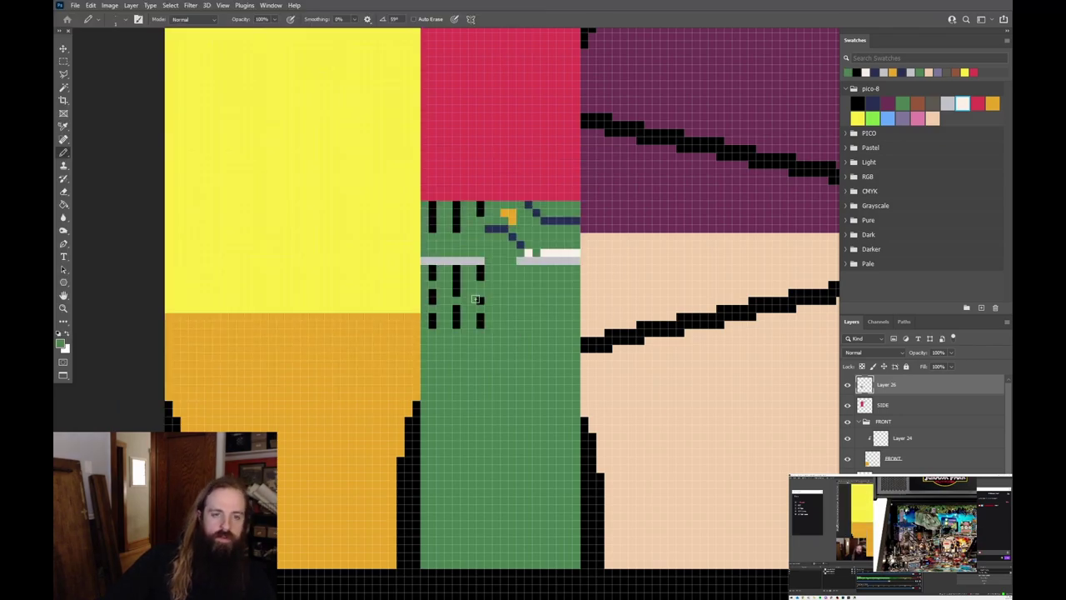
key(alt+Tab)
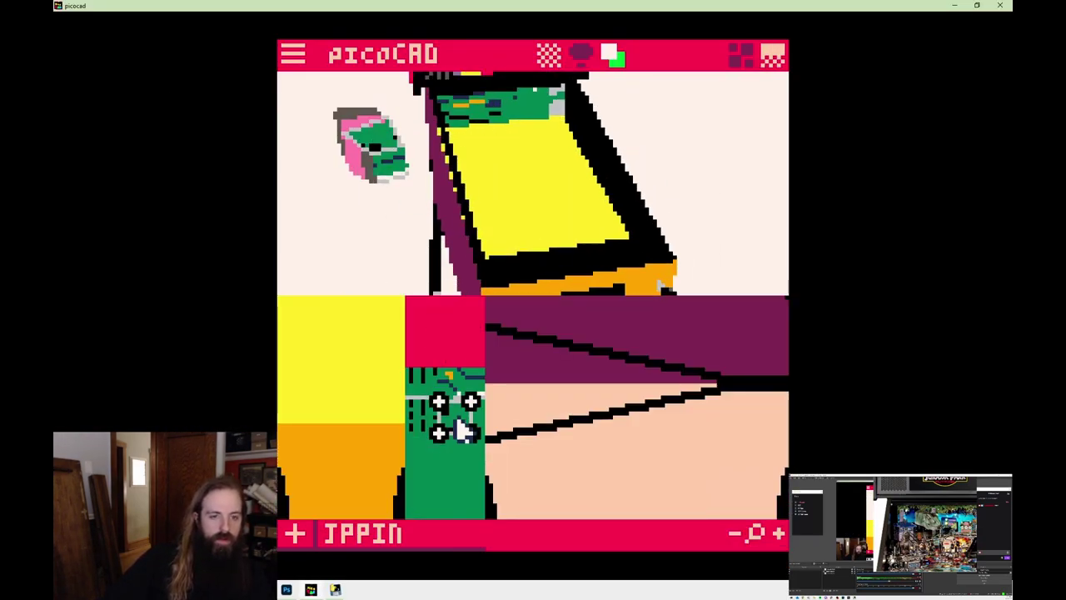
Position the T-rex head's faces over the matching striped and facial parts of the painted green texture and save the model
drag(460, 429, 454, 324)
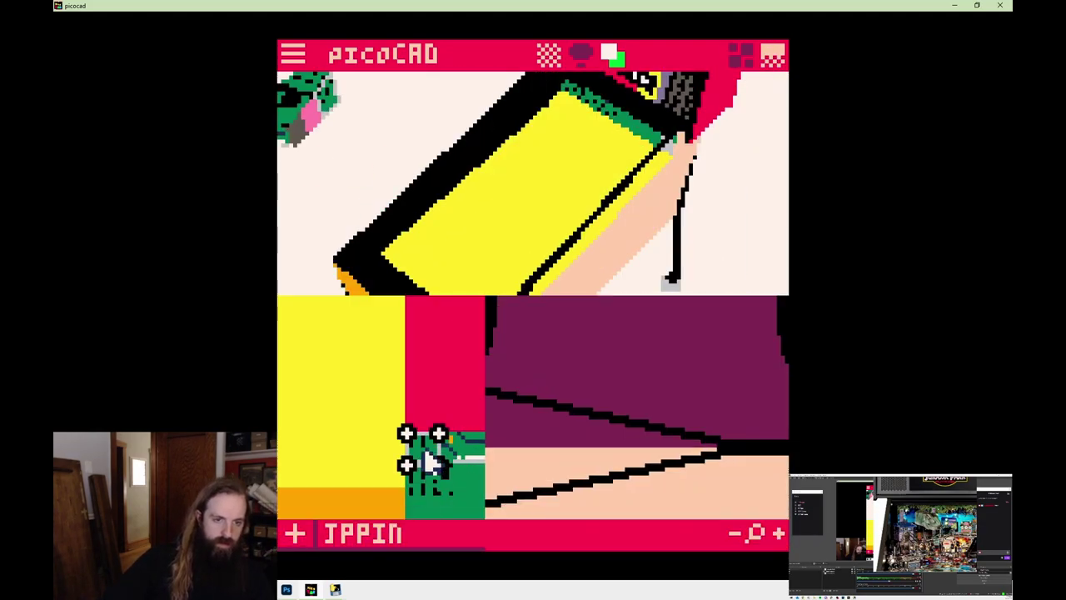
drag(417, 453, 466, 433)
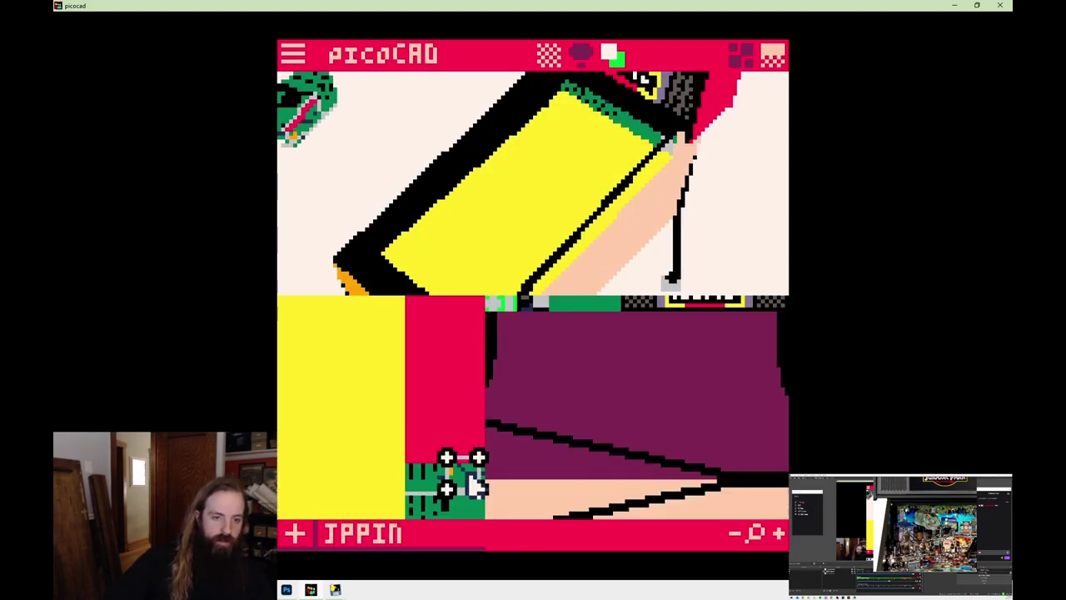
key(ctrl+s)
Move the T-rex head into the rear corner of the playfield and make the playfield's back wall blue
key(alt+Tab)
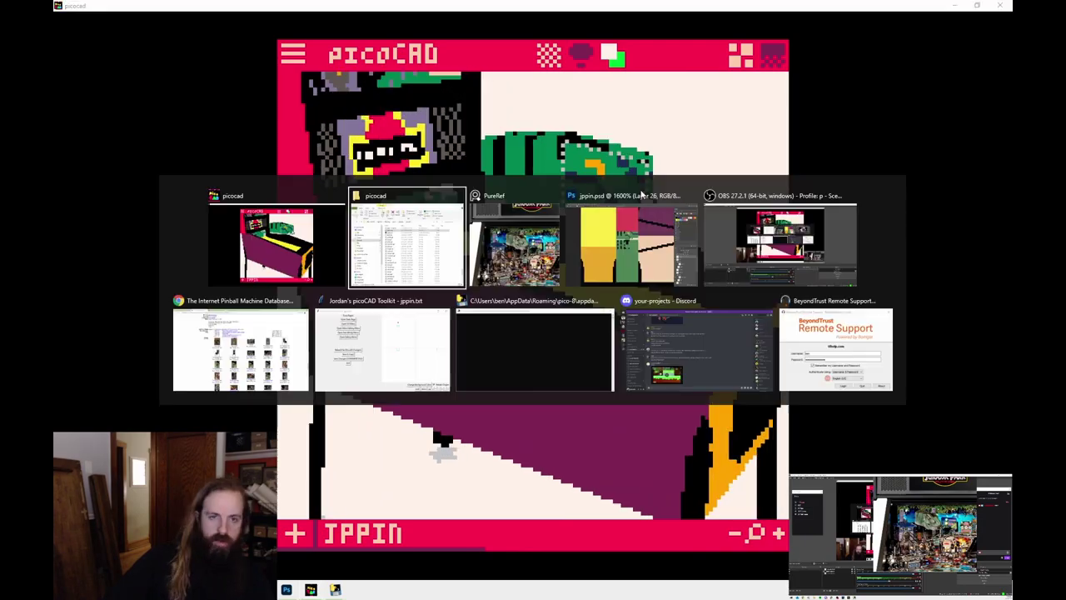
click(641, 197)
key(alt+Tab)
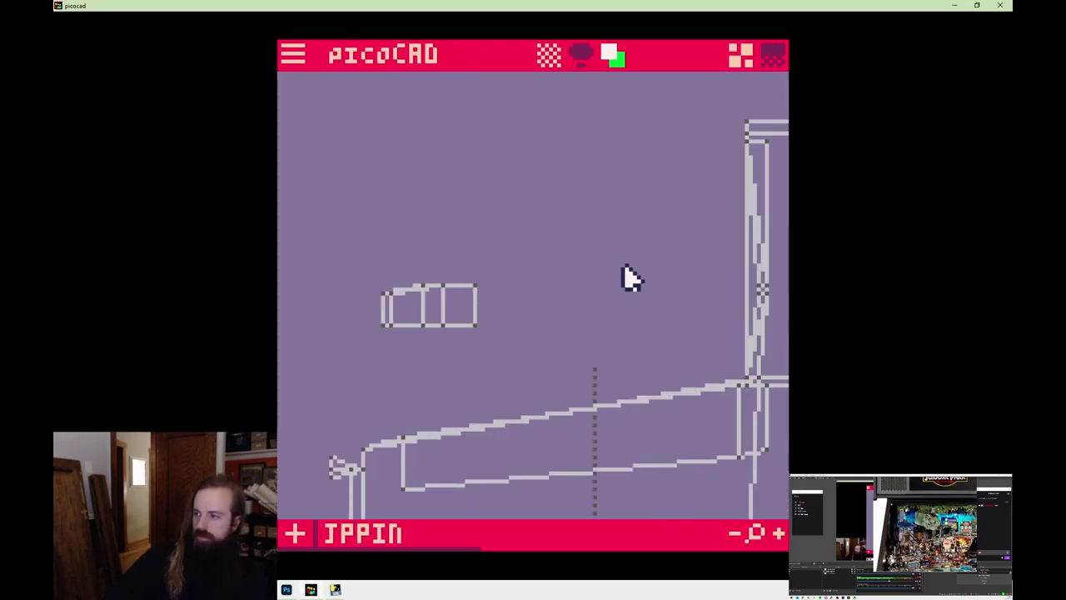
key(Tab)
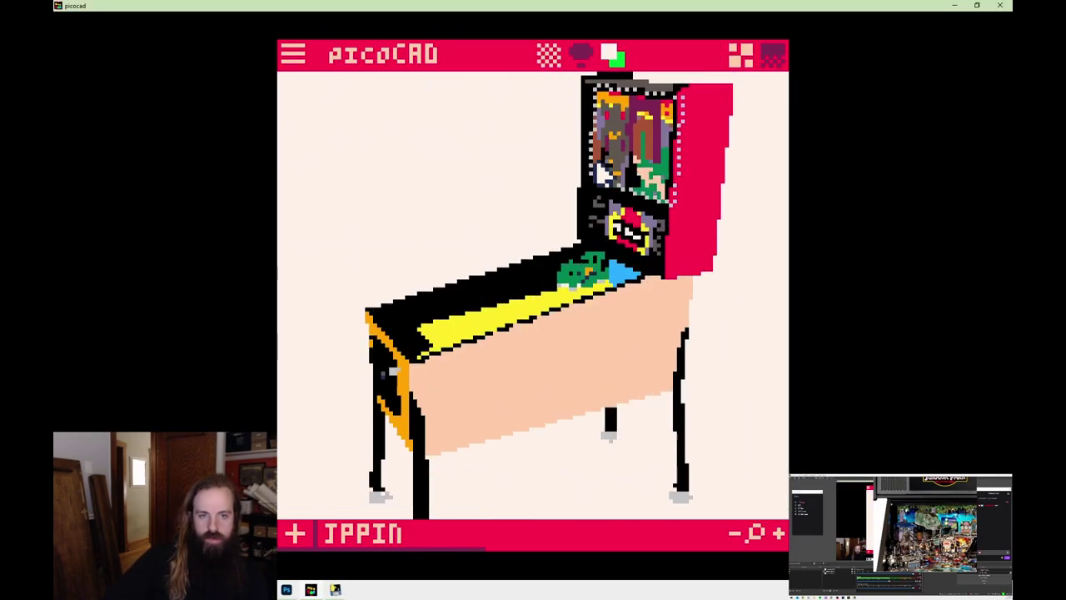
Compare the pinball machine with the reference pictures and save the model
key(Tab)
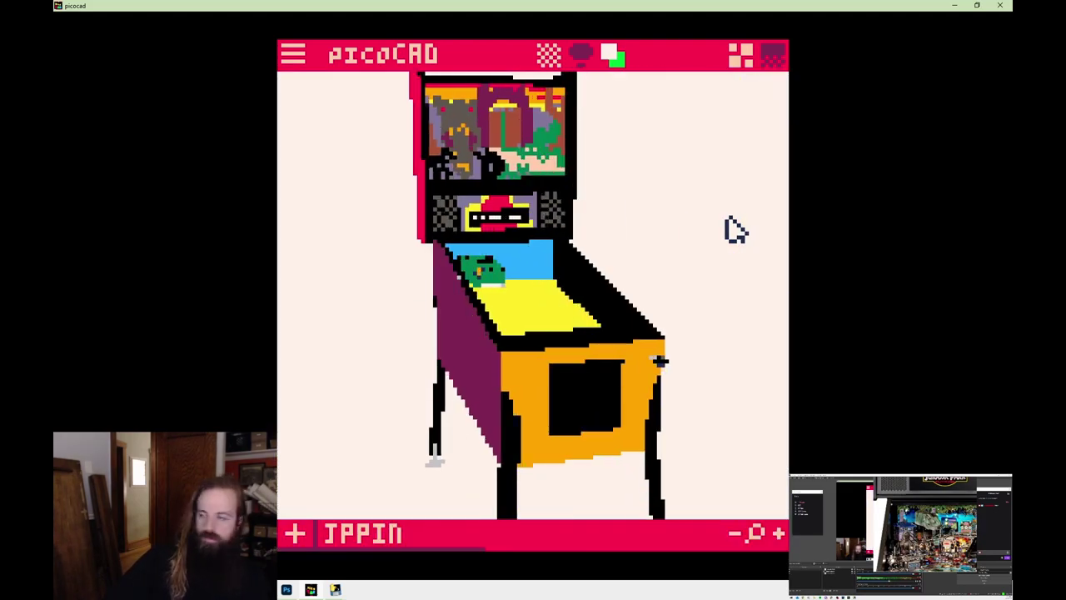
key(alt+Tab)
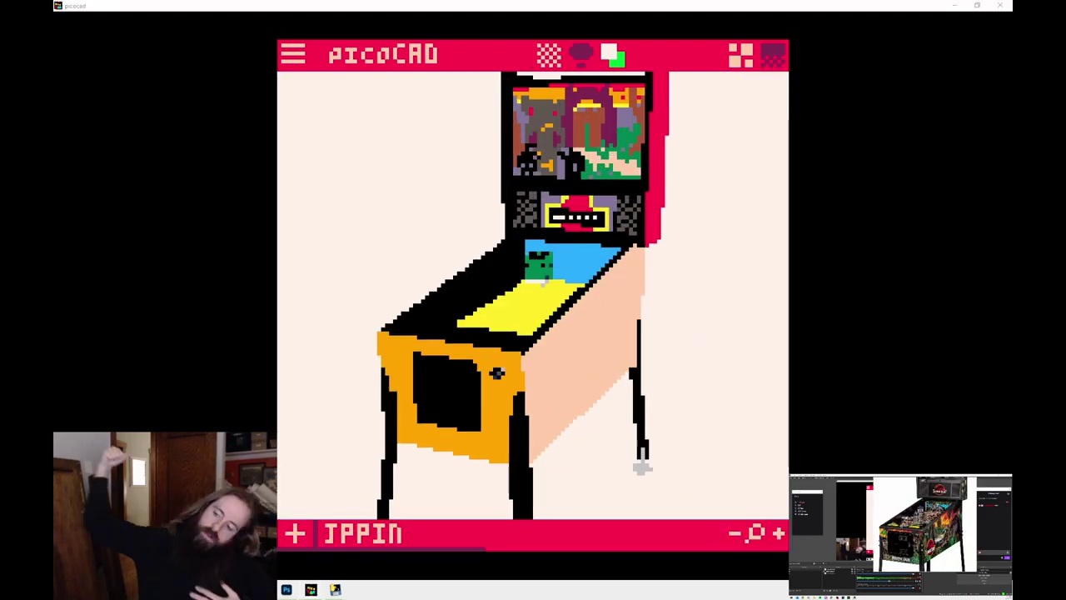
click(725, 257)
key(ctrl+s)
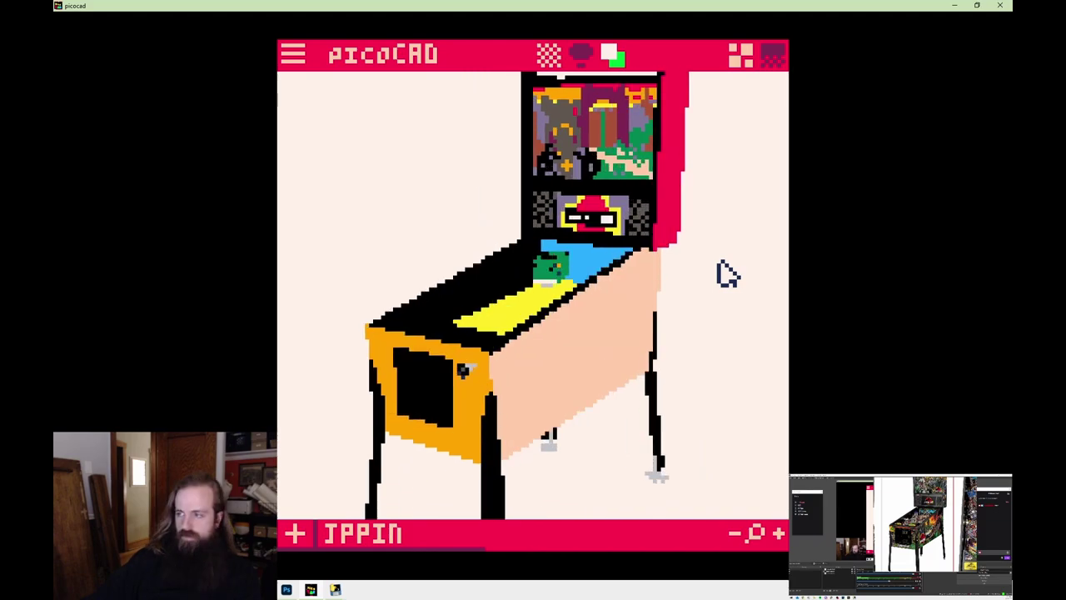
In Photoshop, recolor the speaker panel's purple background navy and paint a small black, navy and grey hardware texture
key(alt+Tab)
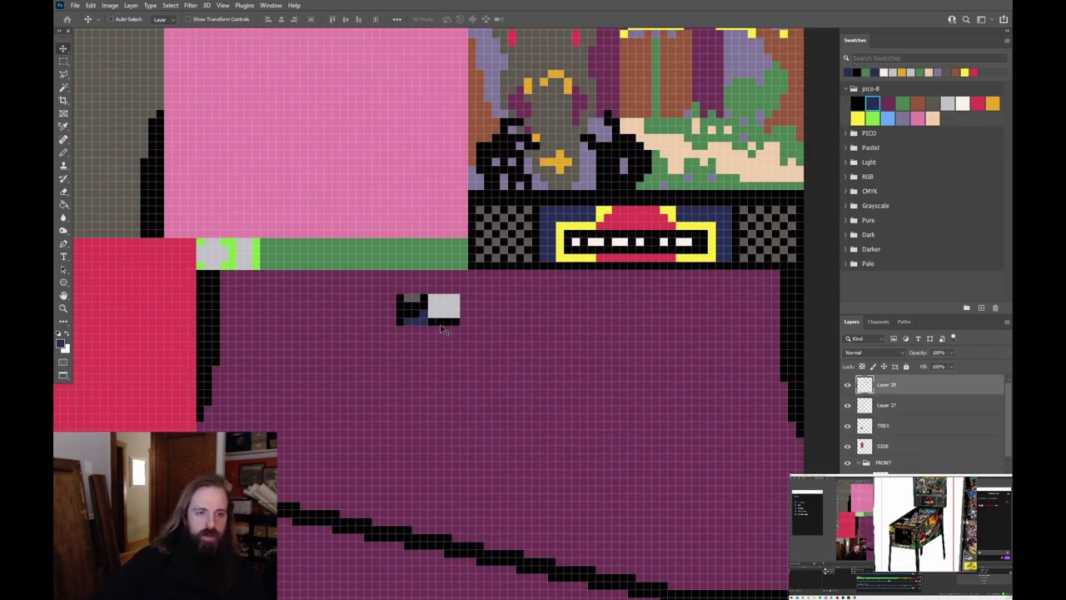
key(alt+Tab)
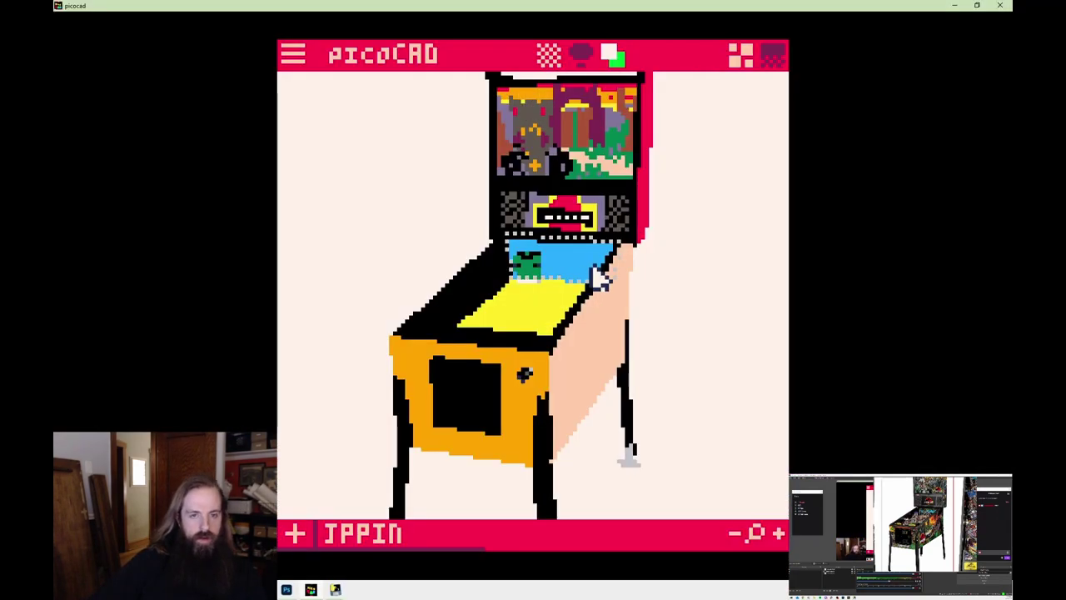
In picoCAD, apply the small hardware textures to the machine's parts and save the model
drag(515, 324, 738, 459)
key(Tab)
scroll(392, 277, up, 2)
key(Tab)
key(ctrl+s)
key(Tab)
key(Tab)
key(Tab)
Build a small tapered flipper mesh beside the cabinet's playfield
drag(483, 263, 547, 409)
key(Tab)
scroll(671, 452, up, 3)
key(Tab)
key(Tab)
drag(691, 186, 669, 138)
Import the flipper texture from Photoshop and inspect it on the flipper mesh
key(alt+Tab)
key(alt+Tab)
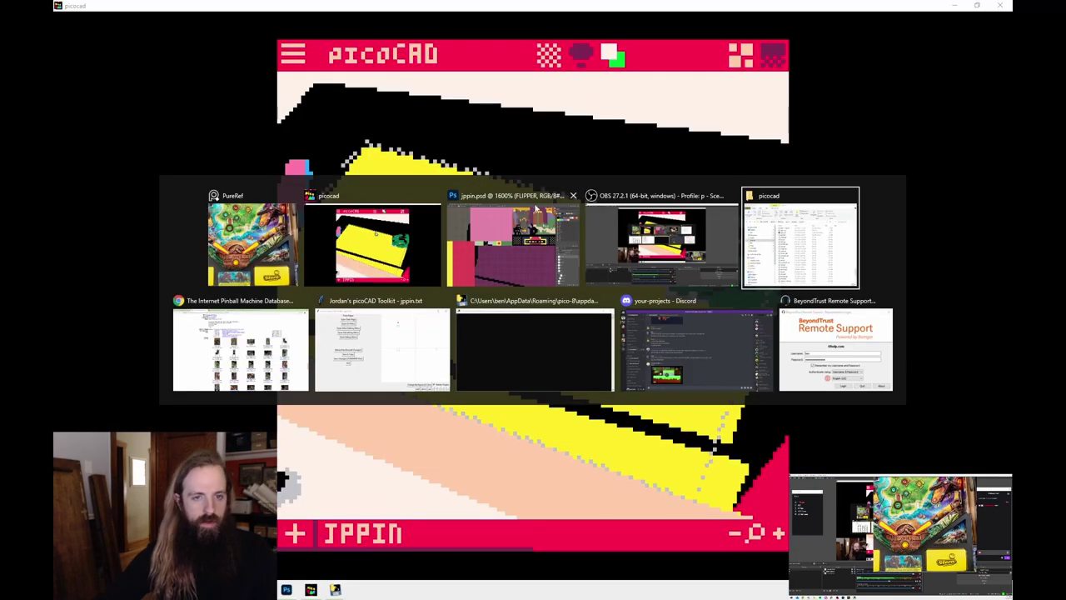
key(ctrl+v)
drag(446, 181, 728, 162)
right_click(728, 162)
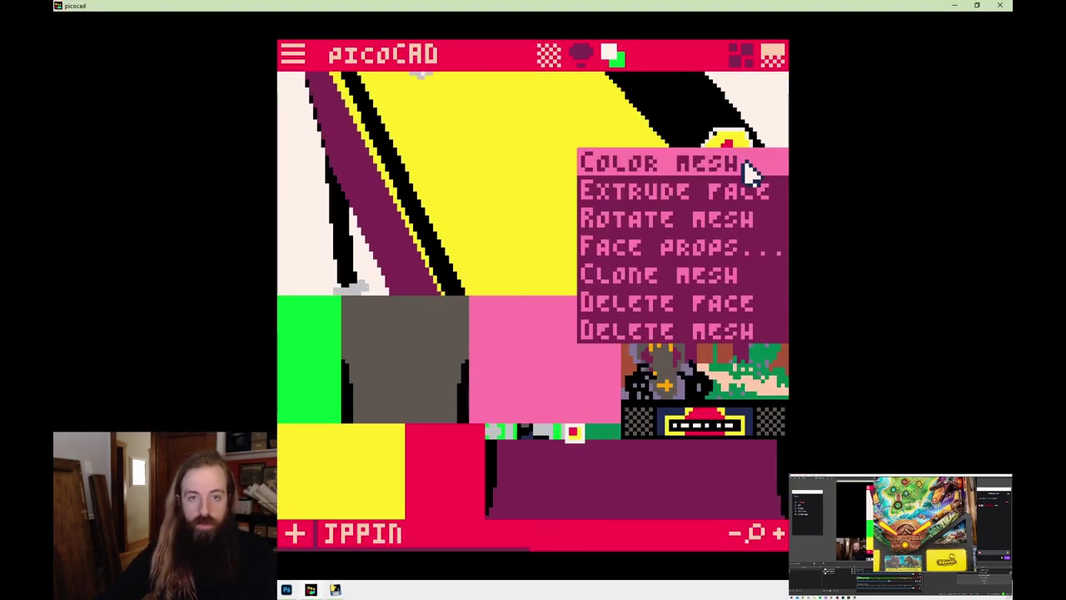
Recolor the flipper texture red with a yellow centre in Photoshop and import it again into picoCAD
key(alt+Tab)
key(alt+Tab)
key(ctrl+v)
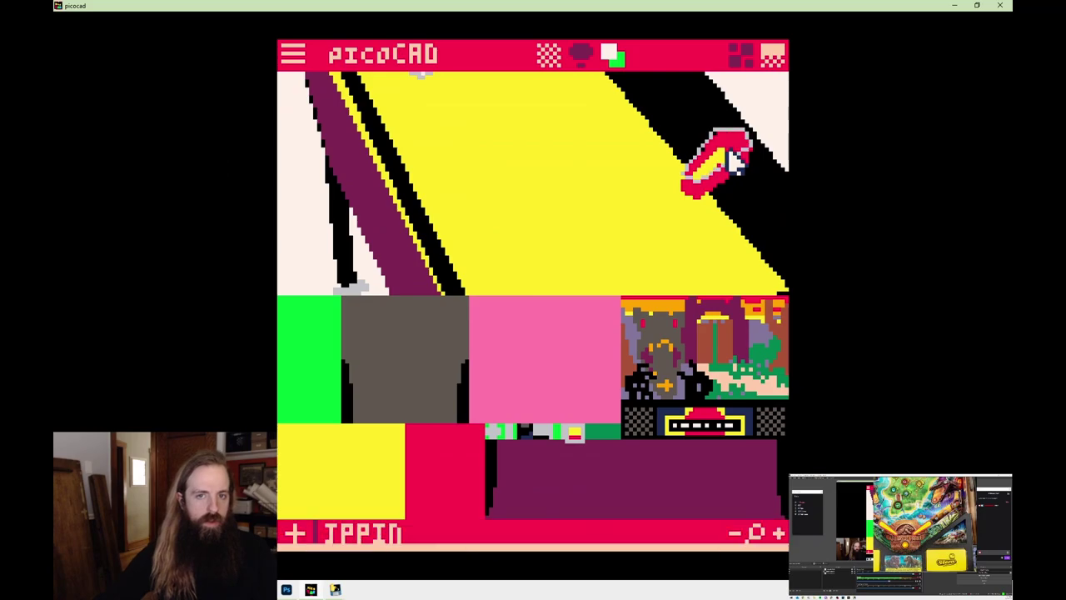
drag(595, 481, 605, 212)
key(Tab)
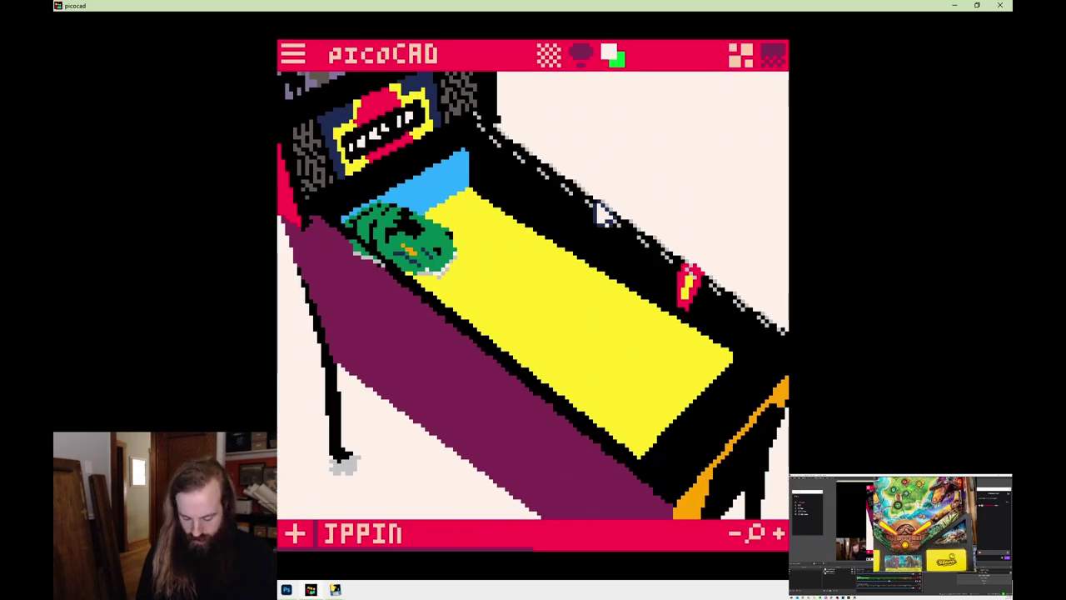
Move the flipper onto the right half of the playfield near the front, and save the model
key(space)
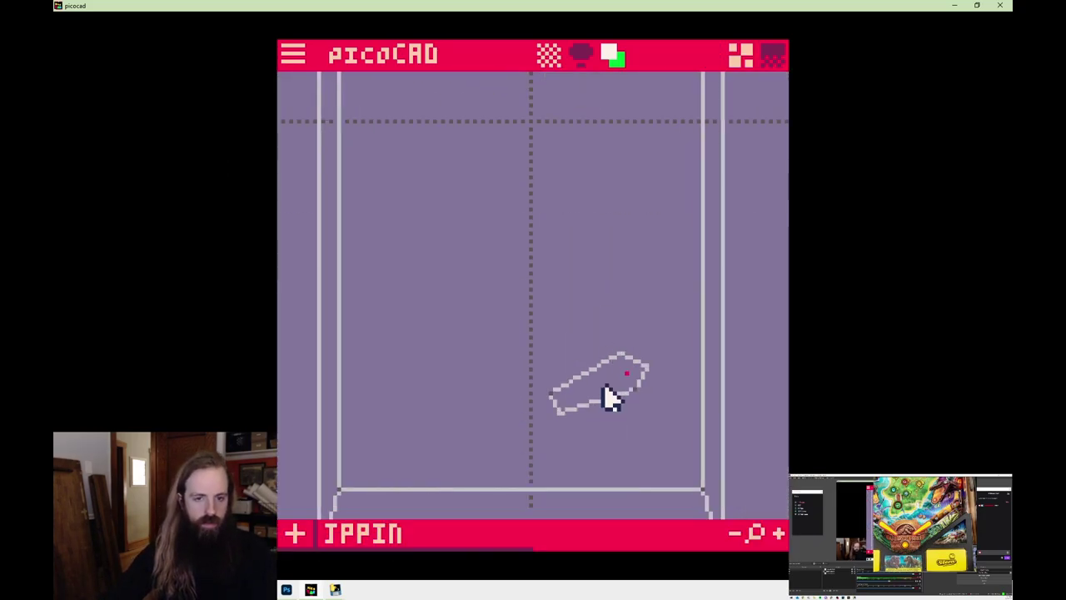
key(space)
key(space)
key(ctrl+s)
Clone the flipper and mirror the copy across the playfield's centre line
drag(514, 298, 707, 278)
right_click(707, 278)
key(space)
key(space)
Add two adjoining rectangular instruction panels across the front of the playfield and save the model
drag(542, 238, 629, 218)
key(space)
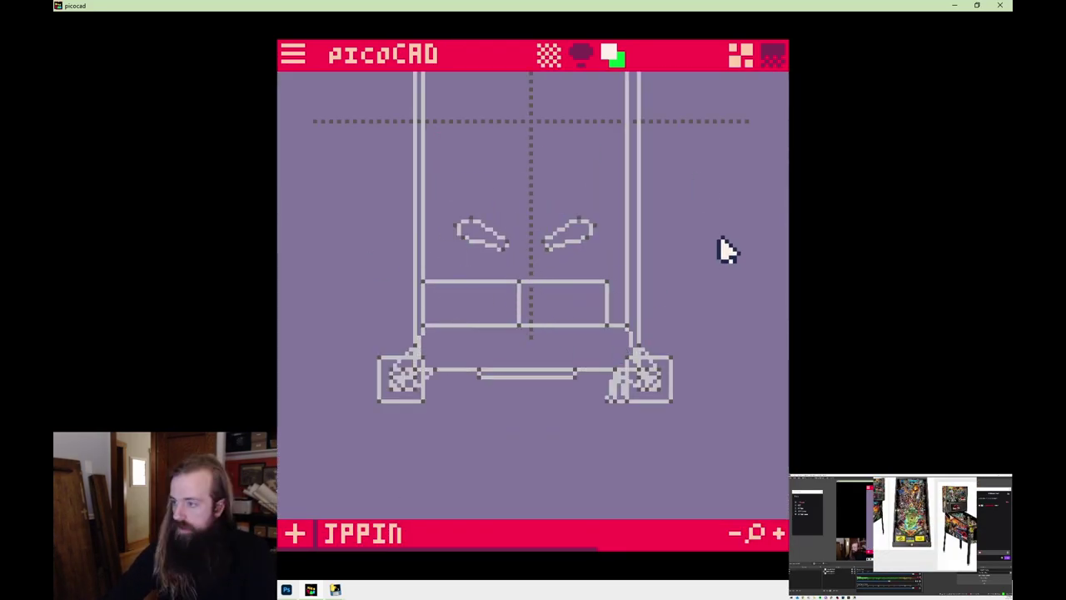
key(space)
key(ctrl+s)
Map the instruction panel faces onto the plain green texture area below the T-rex artwork
key(Tab)
drag(392, 183, 494, 345)
click(579, 262)
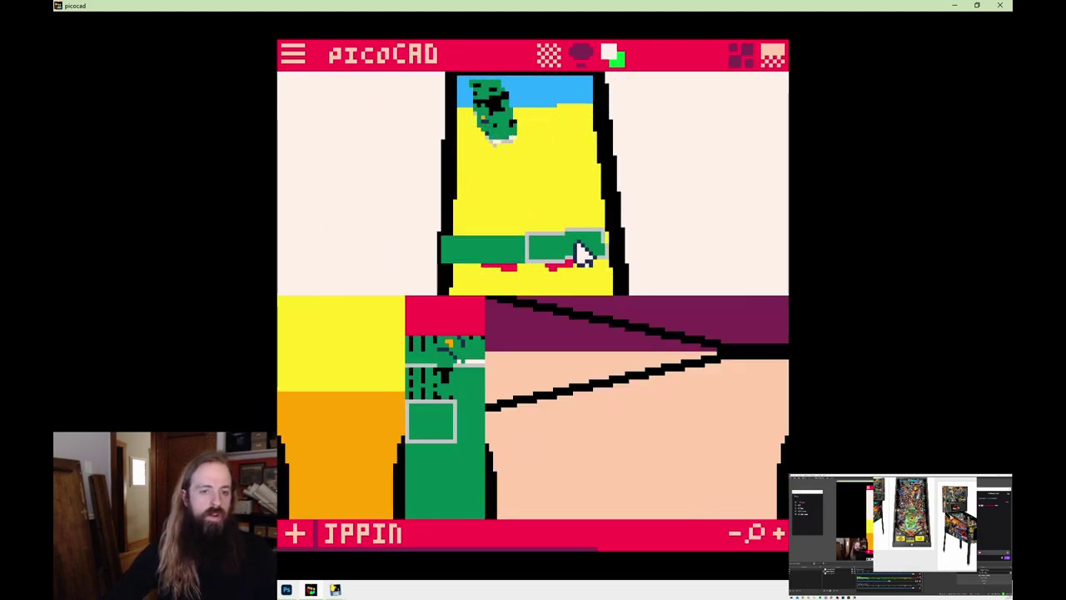
key(Tab)
In Photoshop, paint the instruction panel texture black with a bright green stepped corner, and import it into picoCAD
key(alt+Tab)
drag(348, 332, 428, 408)
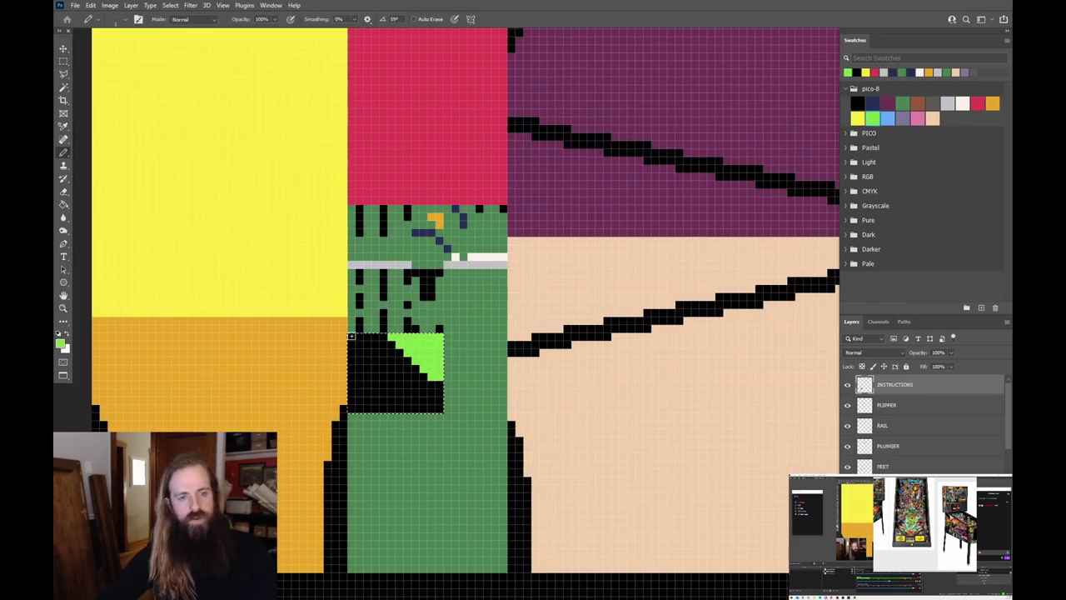
key(alt+Tab)
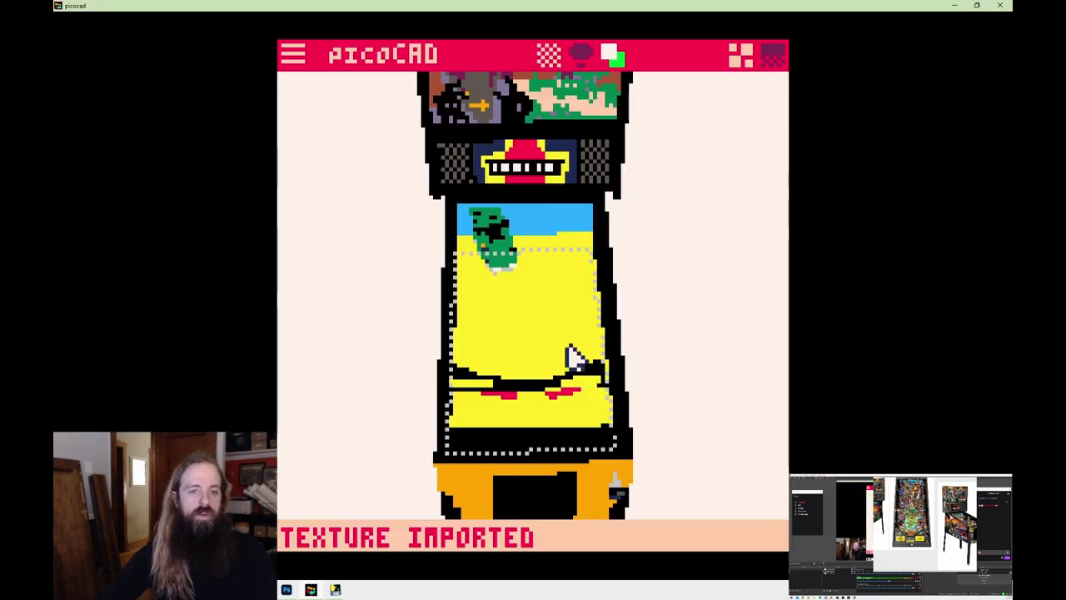
In Photoshop, paint a black-edged dark blue patch with a green end in the selected slot of the small texture strip
drag(671, 124, 767, 226)
scroll(766, 226, up, 2)
right_click(524, 327)
key(Tab)
scroll(552, 285, up, 2)
key(alt+Tab)
click(373, 223)
click(368, 230)
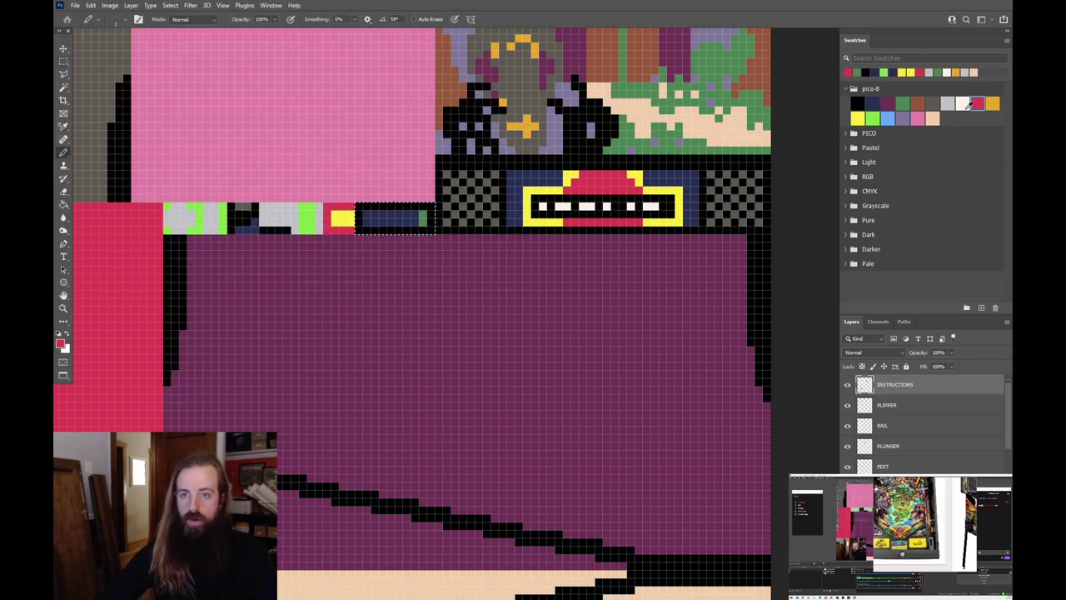
In picoCAD, map the small shooter-lane panel at the playfield's front right corner onto the dark blue patch and save the model
key(alt+Tab)
key(Tab)
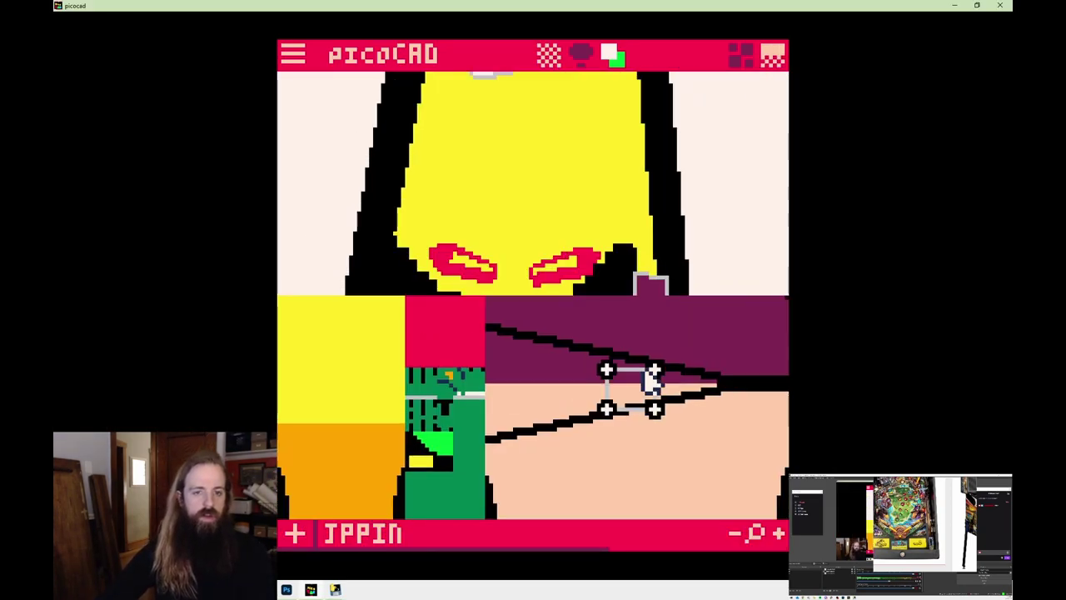
key(ctrl+s)
drag(688, 281, 597, 428)
key(Tab)
drag(507, 193, 740, 185)
drag(436, 207, 583, 250)
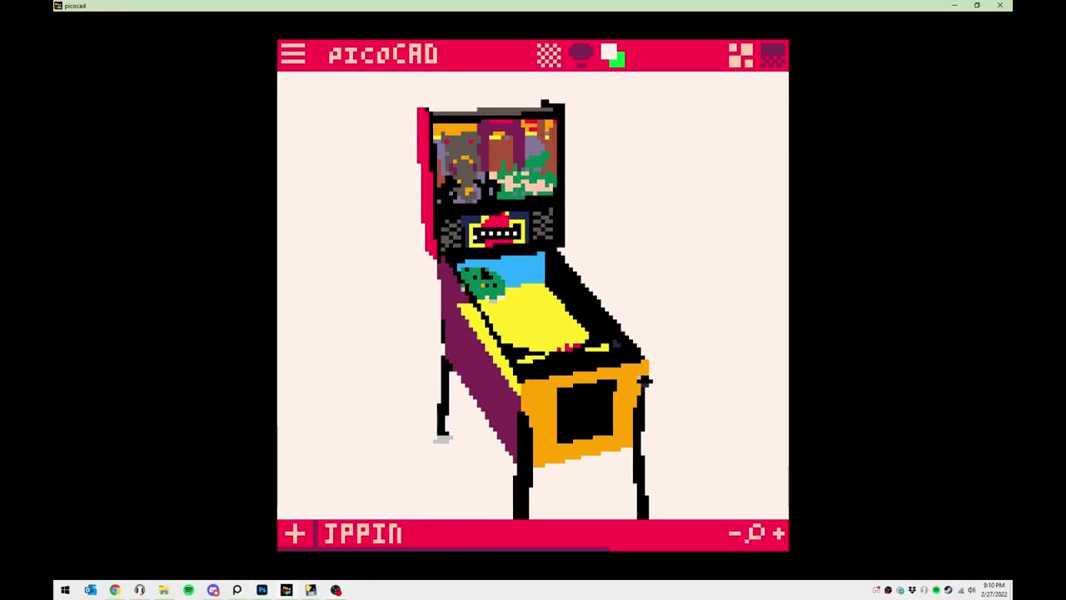
drag(645, 381, 475, 395)
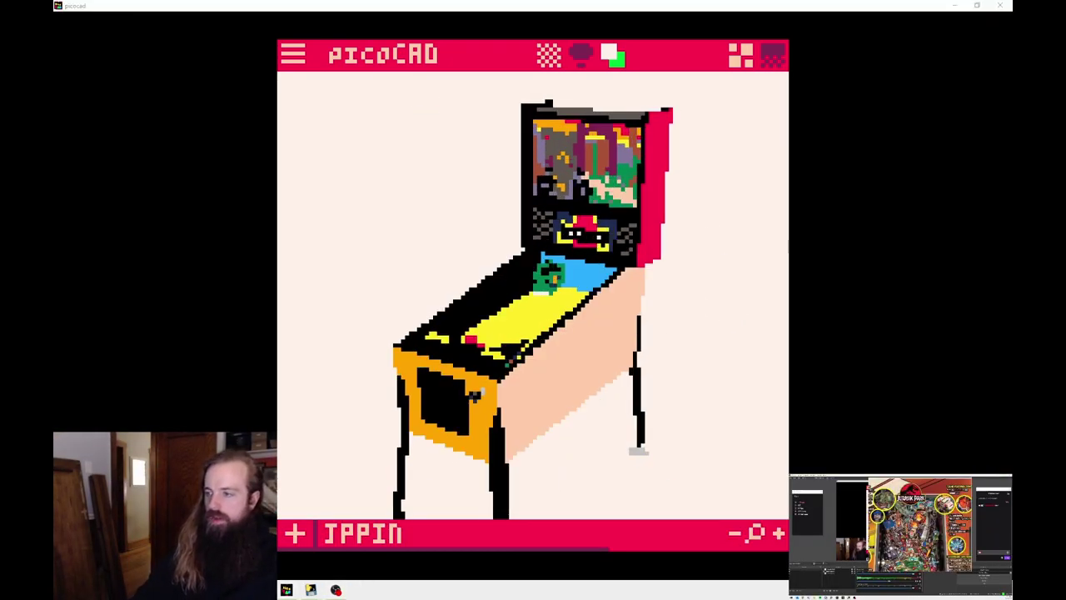
Map the faces of the long segmented strip beside the playfield onto the small texture strip and save the model
click(725, 376)
key(Tab)
key(Tab)
key(Tab)
key(Tab)
key(Tab)
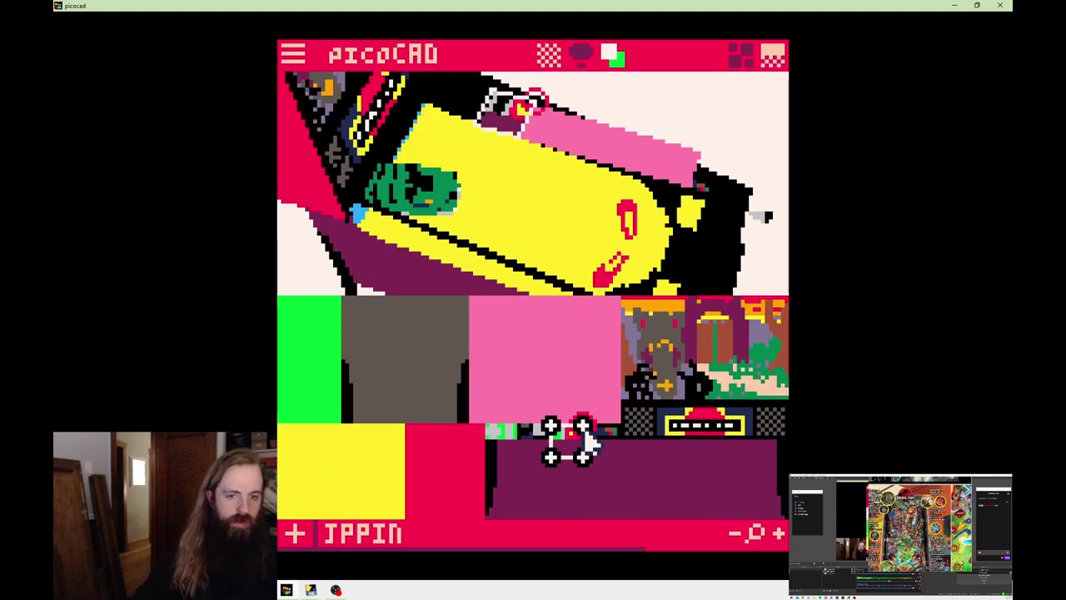
drag(601, 473, 552, 400)
key(ctrl+s)
key(Tab)
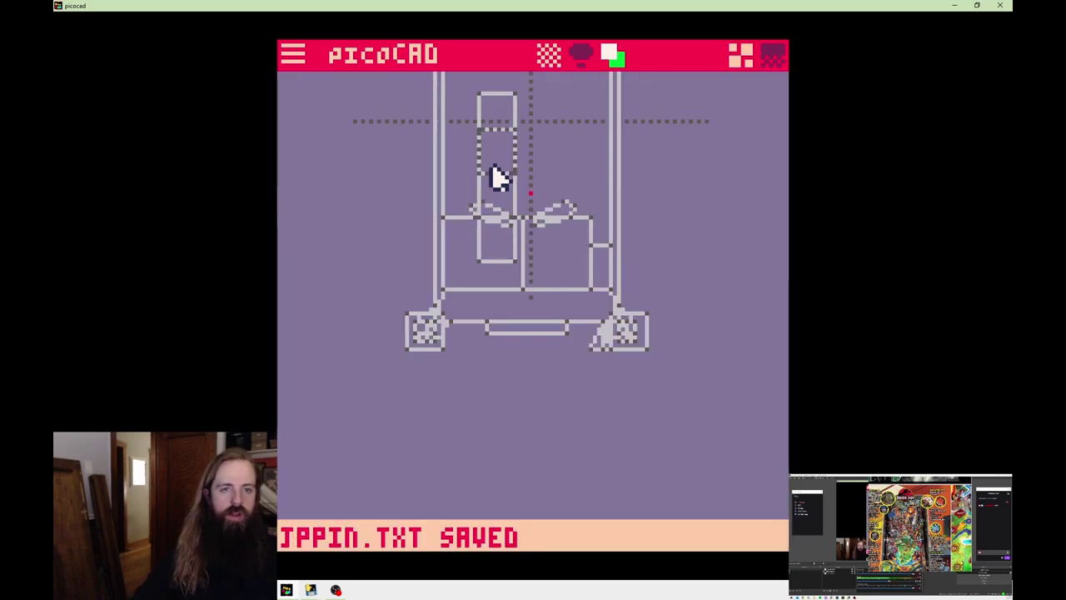
Bend the segmented strip into a zigzag ramp and position it along the left half of the playfield
drag(425, 341, 469, 403)
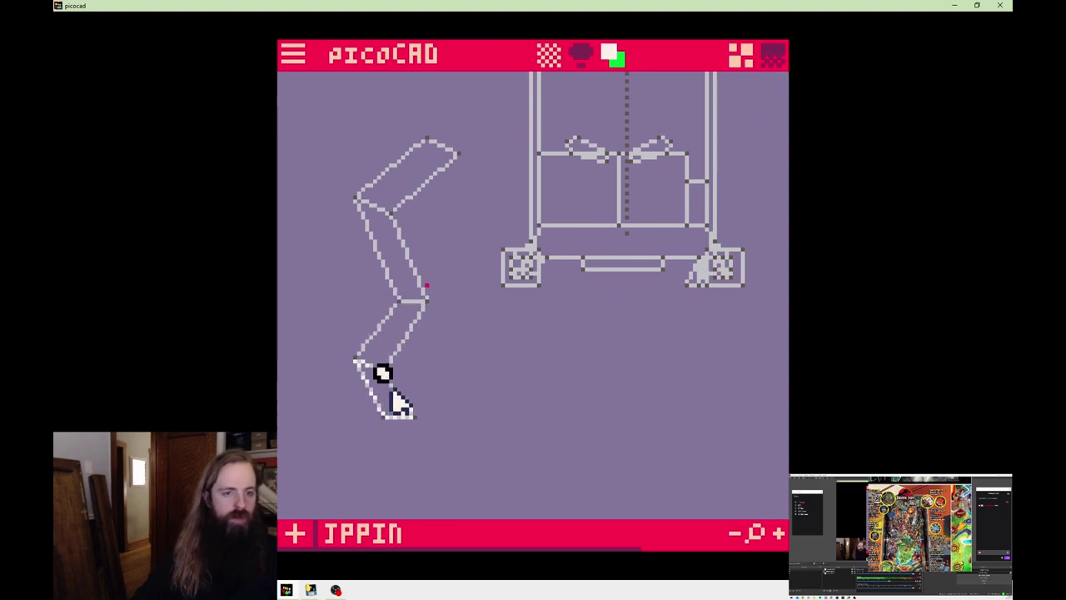
click(341, 316)
drag(403, 395, 389, 236)
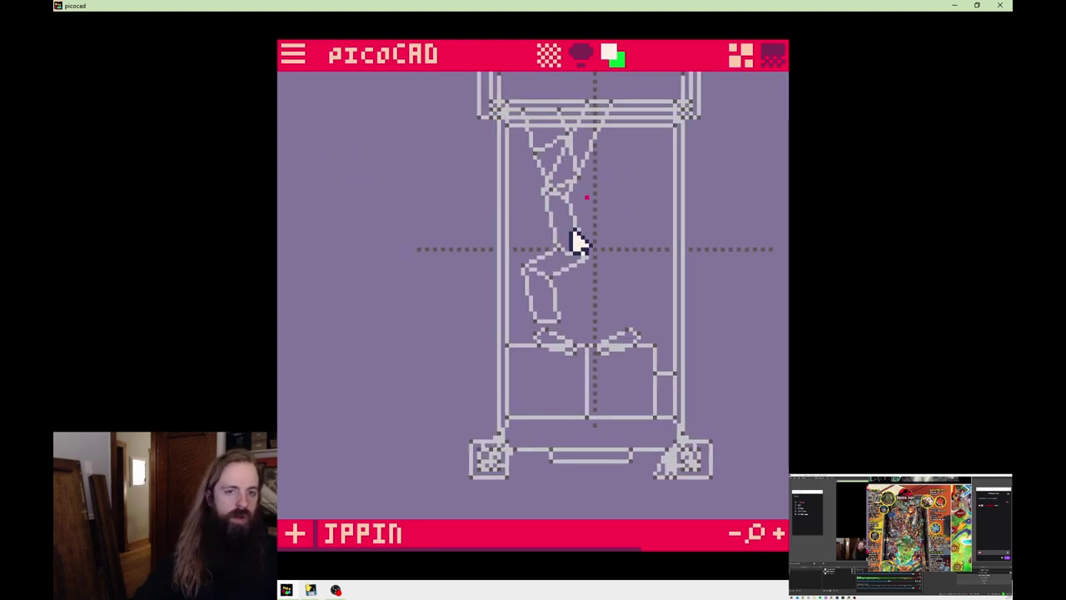
key(Tab)
key(Tab)
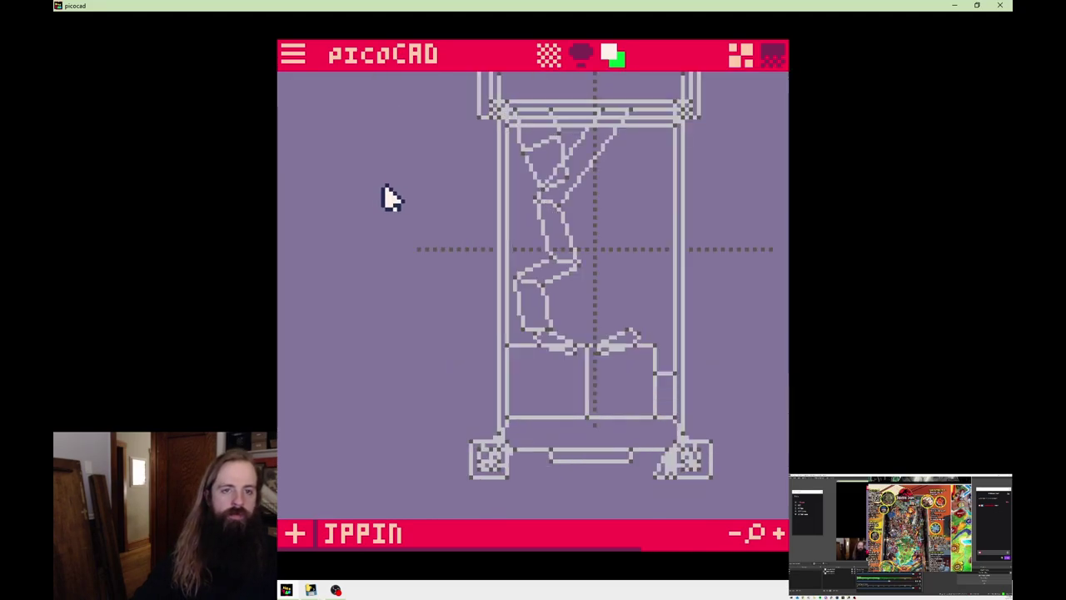
key(Tab)
drag(740, 225, 489, 305)
key(Tab)
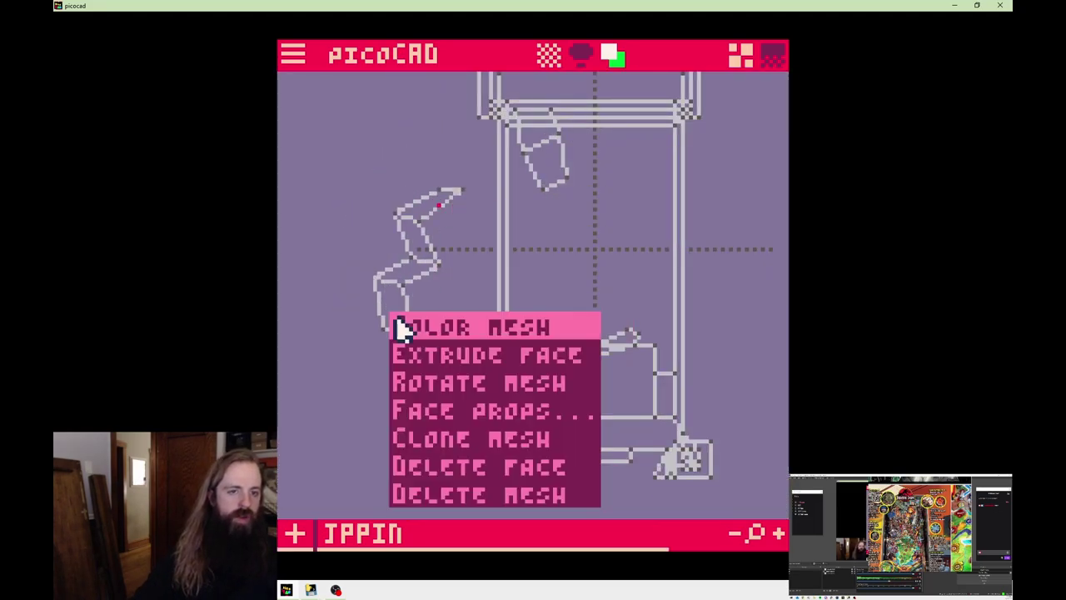
Adjust the ramp's vertex heights in the side view so it rises above the playfield, and save the model
key(Tab)
key(Tab)
key(Tab)
key(Tab)
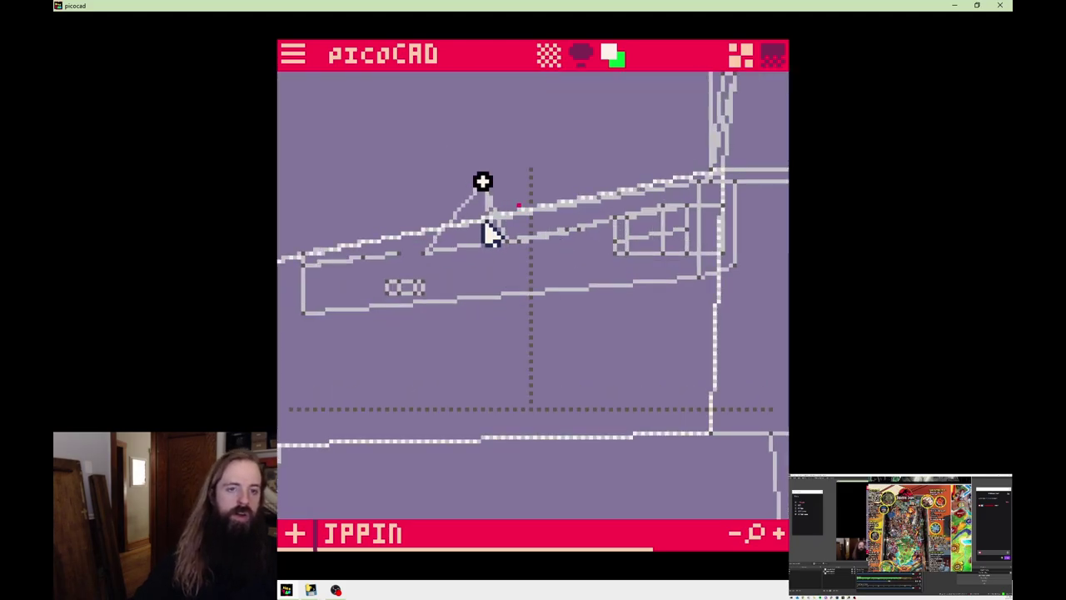
key(Tab)
drag(702, 247, 769, 258)
key(ctrl+s)
key(alt+Tab)
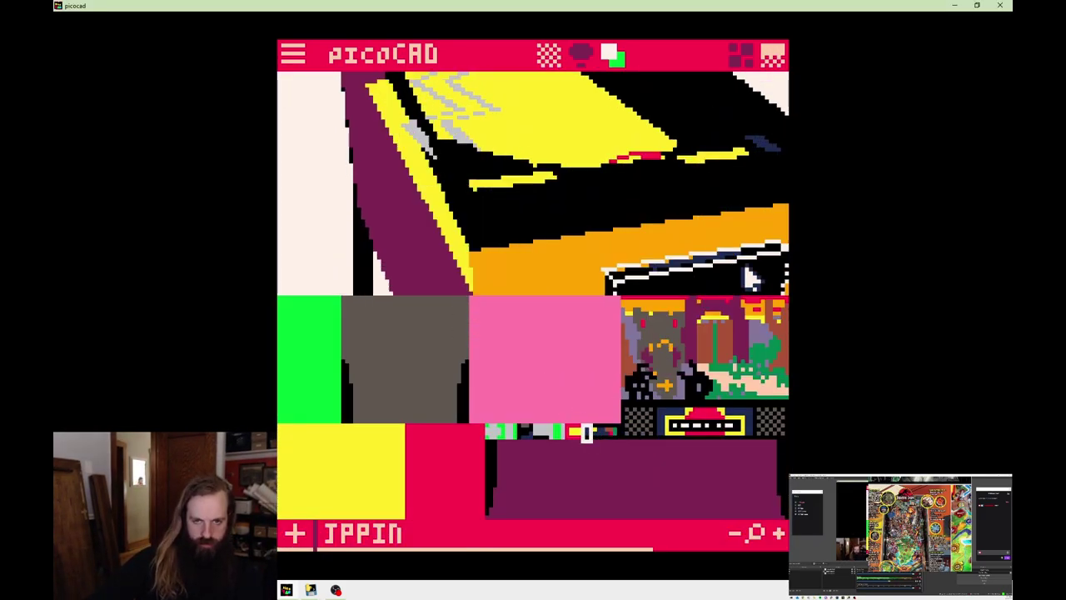
In Photoshop, paint a black coin door with chamfered corners, dark blue slots and yellow dots on the orange cabinet front, and export the texture
key(Tab)
key(alt+Tab)
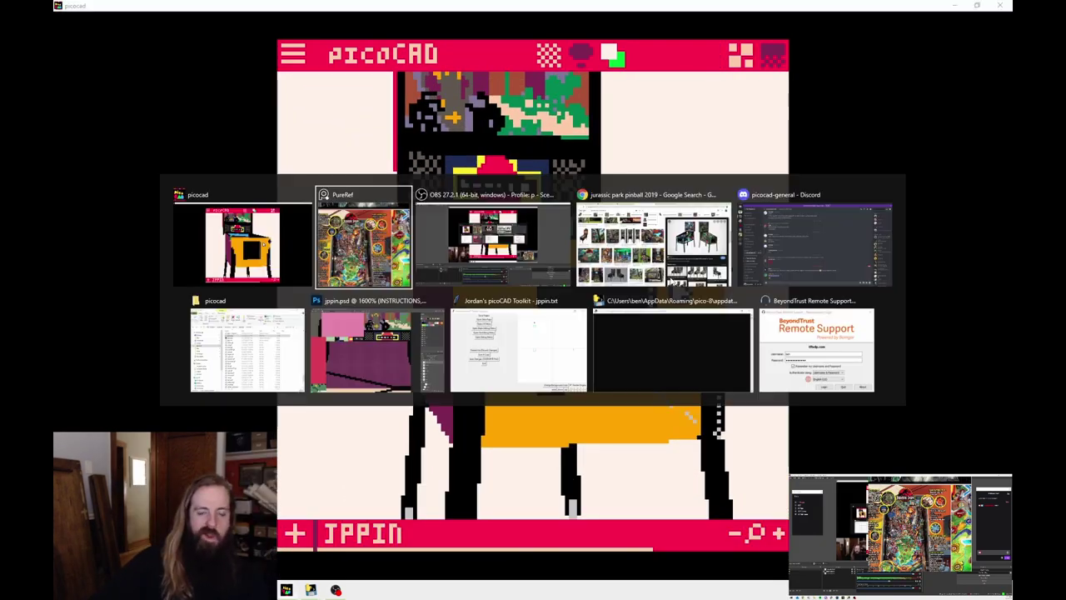
key(alt+Tab)
drag(536, 369, 536, 447)
key(alt+BackSpace)
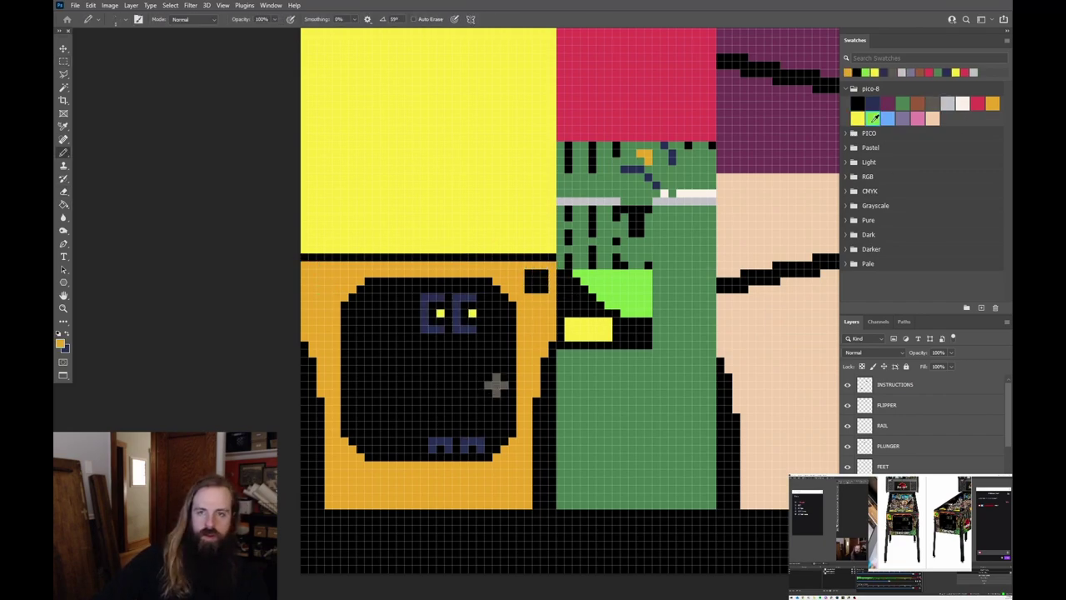
key(ctrl+alt+s)
key(Return)
key(alt+Tab)
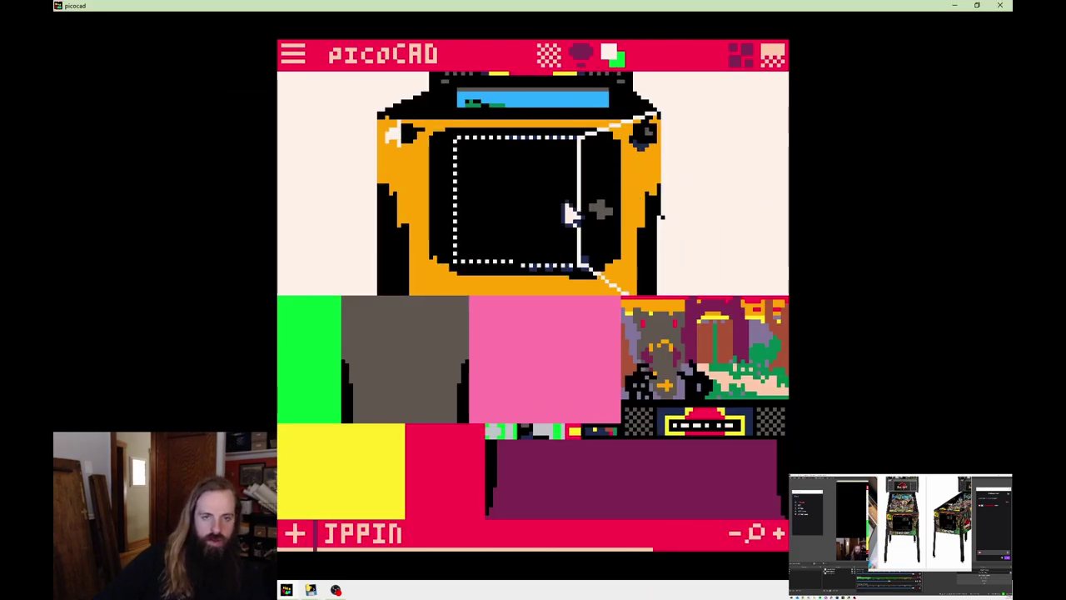
In picoCAD, remap the cabinet's front face so it covers the whole front panel artwork
scroll(393, 417, down, 2)
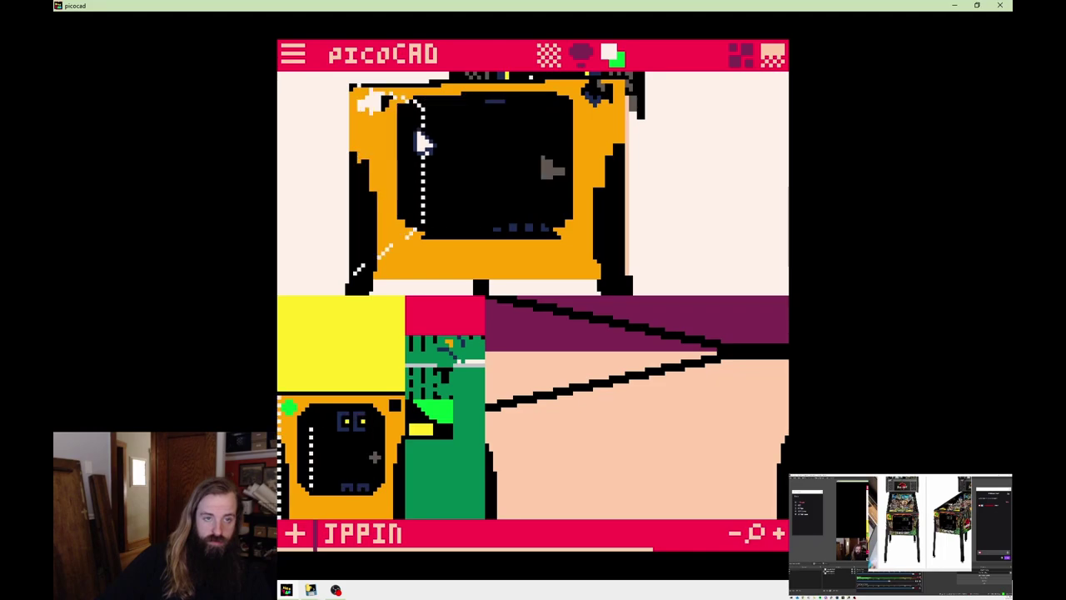
right_click(525, 258)
key(Tab)
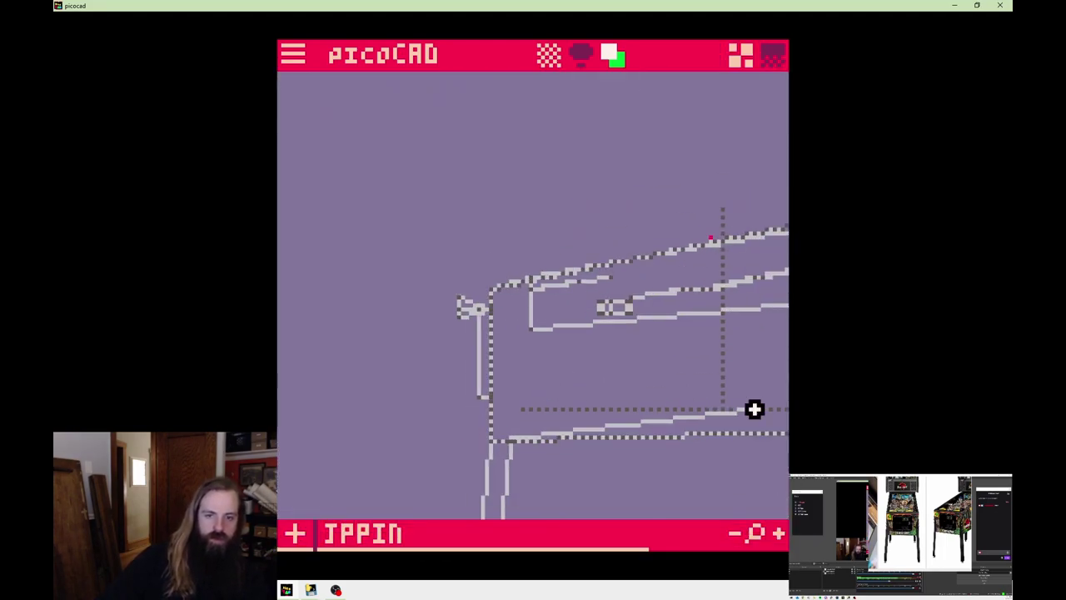
scroll(518, 369, down, 2)
key(Tab)
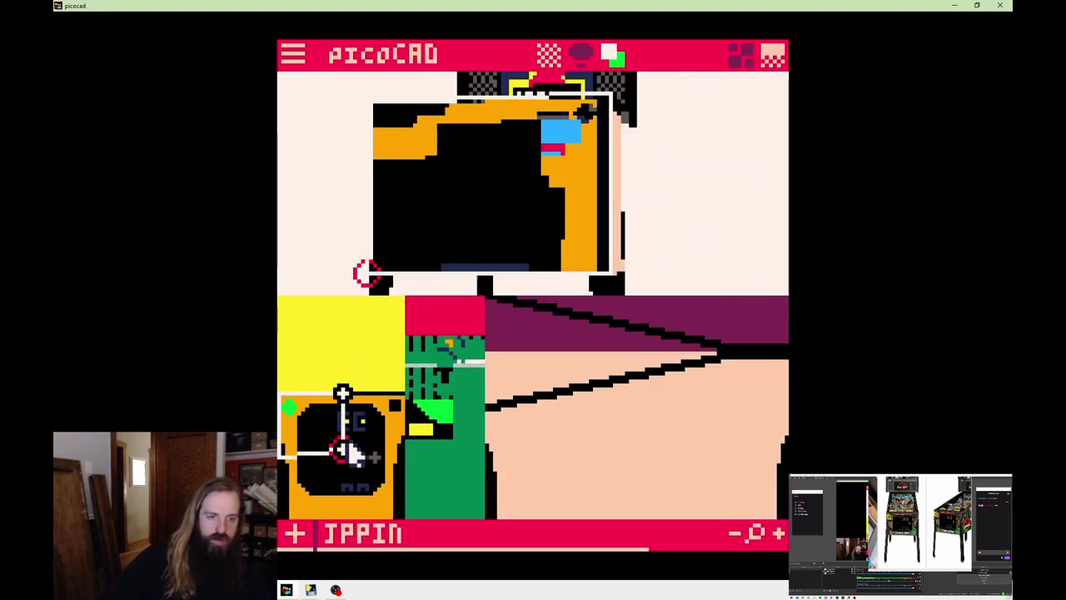
key(Tab)
key(alt+Tab)
key(alt+Tab)
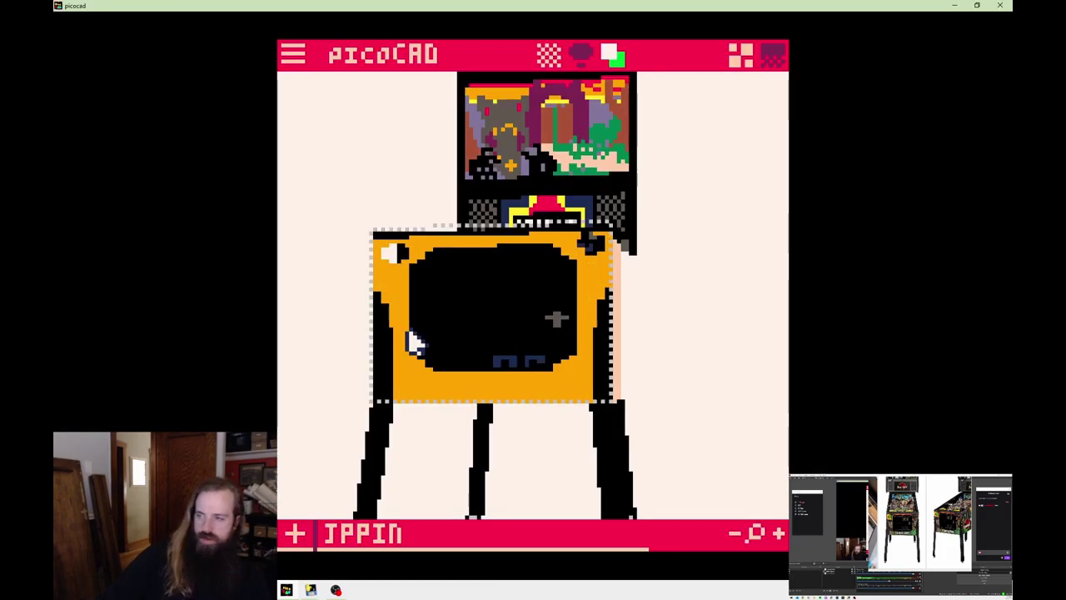
Replace the coin door artwork in Photoshop with a narrower plain black door and import the texture into picoCAD
key(alt+Tab)
key(ctrl+shift+s)
key(alt+Tab)
key(Tab)
scroll(683, 202, up, 3)
key(Tab)
key(alt+Tab)
click(221, 248)
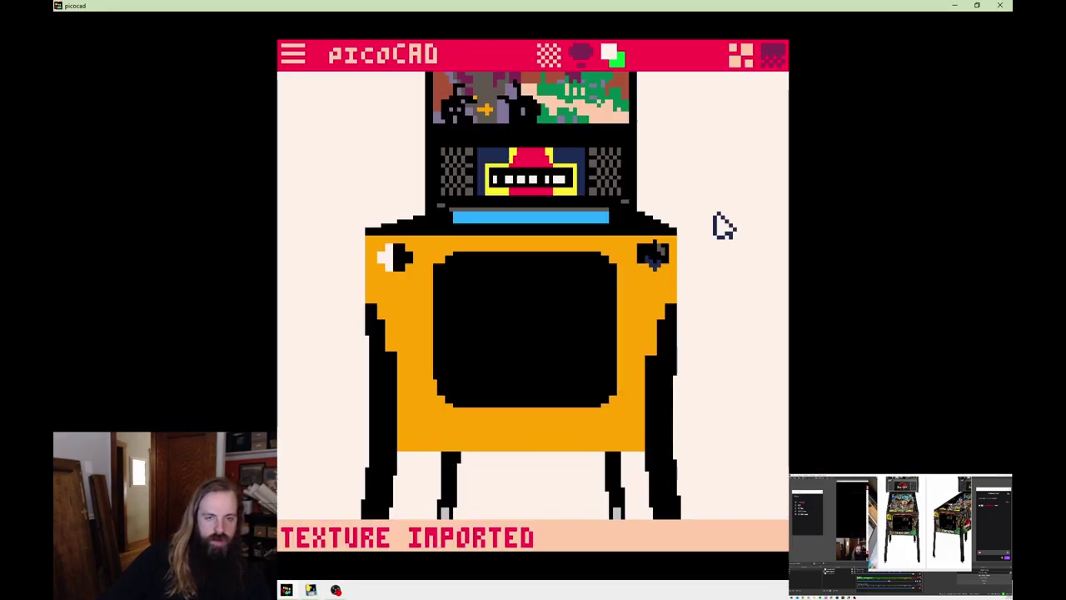
In Photoshop, recolour the instruction panel's stepped corner pink and enlarge the black plunger plate on the cabinet front
key(alt+Tab)
key(alt+Tab)
key(alt+Tab)
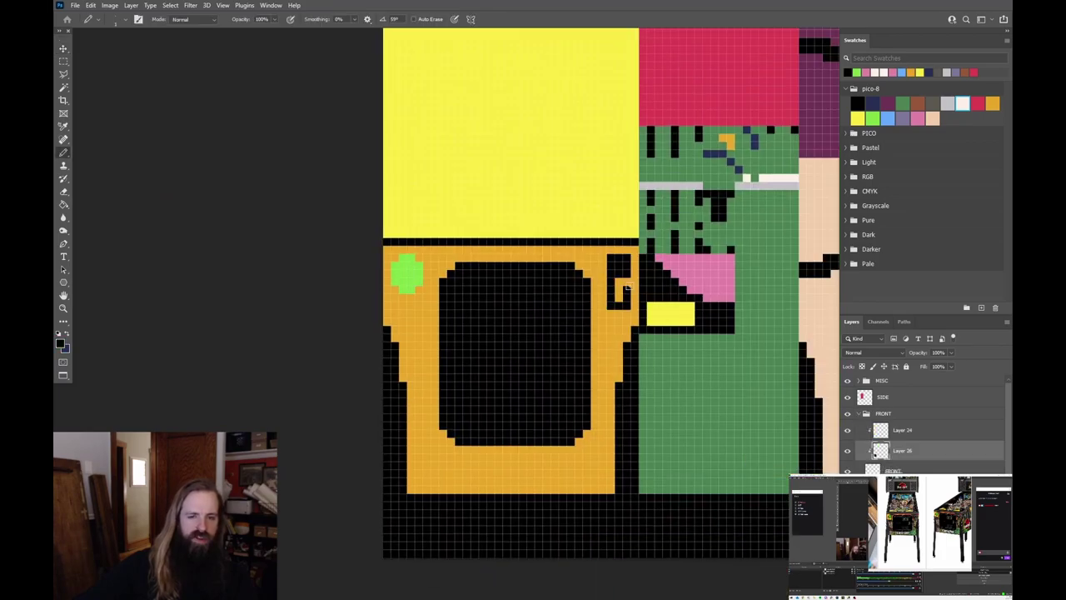
key(alt+Tab)
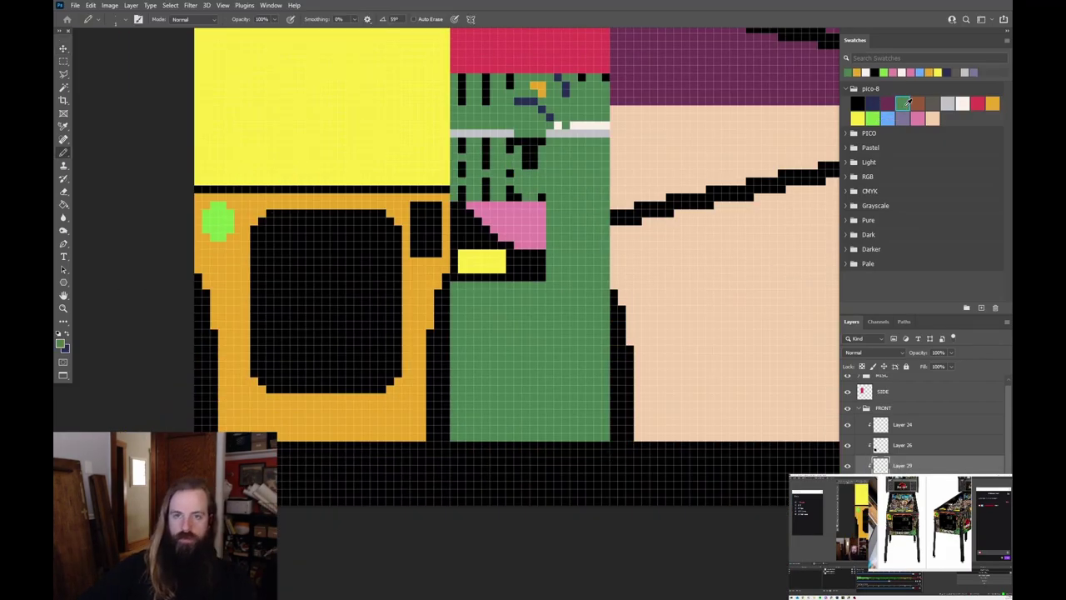
Paint the cabinet front's lower area green, with a brown patch beside the button and red and orange stripes along the upper edge
drag(437, 343, 151, 338)
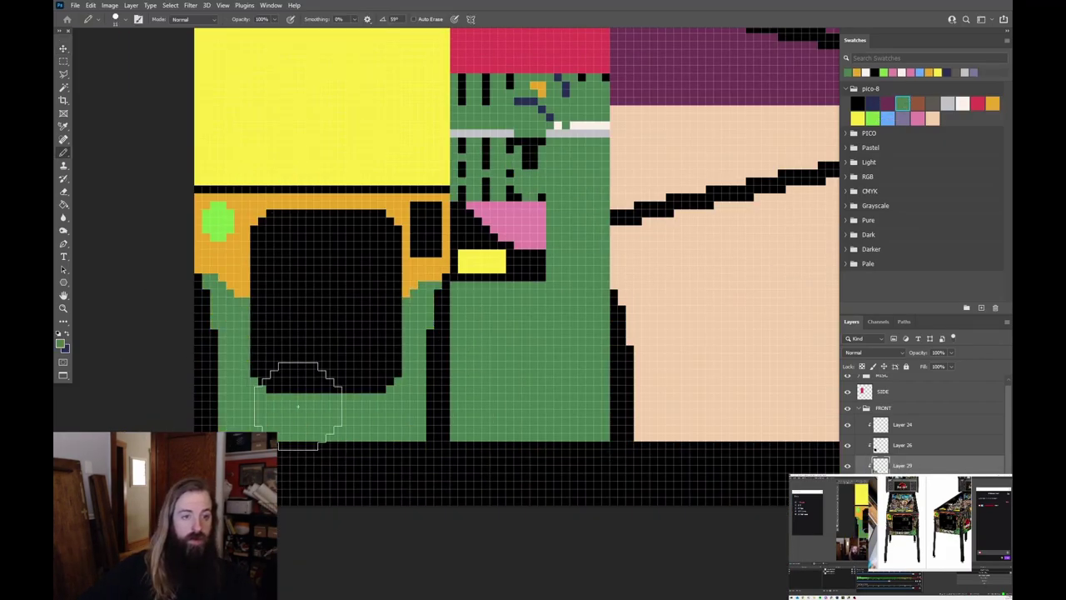
alt+click(216, 245)
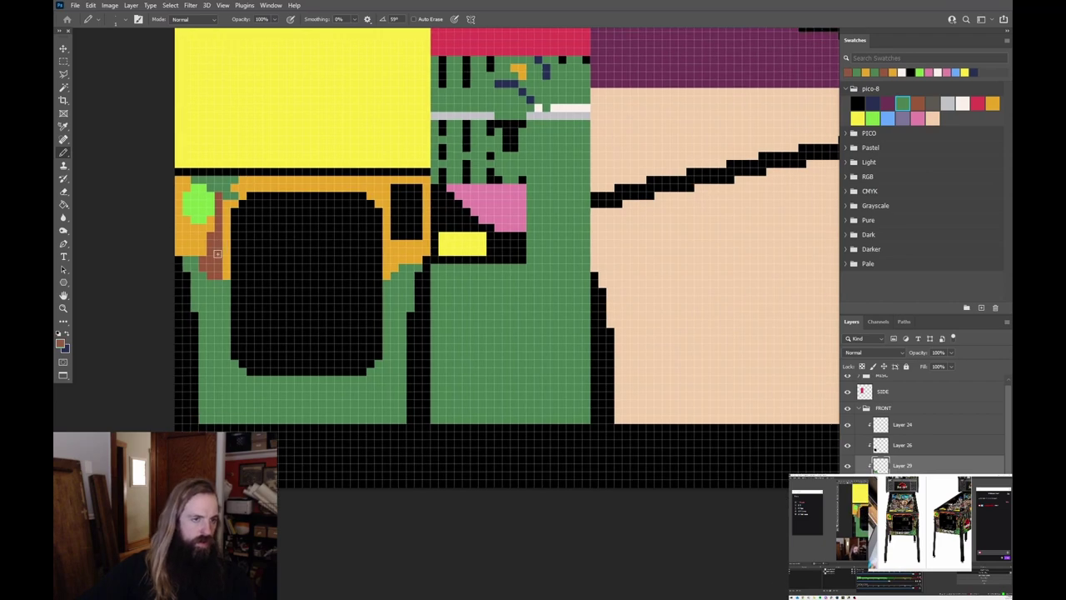
scroll(248, 230, down, 2)
scroll(427, 250, down, 3)
Draw the peach pixel title lettering on the green area below the coin door
drag(391, 307, 409, 309)
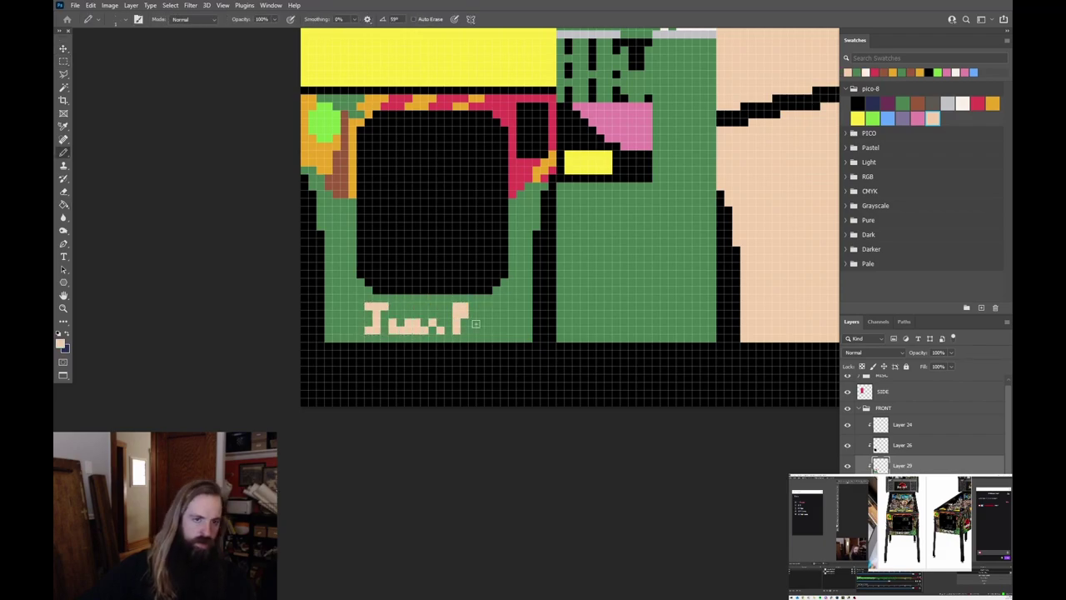
alt+click(485, 308)
scroll(486, 308, up, 3)
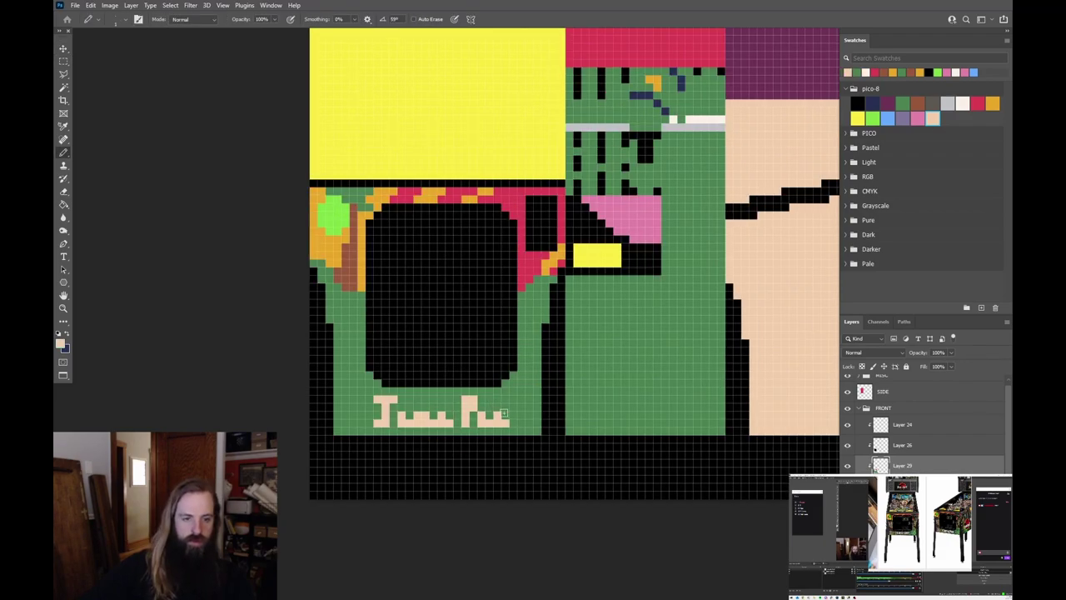
Paint a brown dinosaur with white teeth and a bright green figure in the front's lower corners, import the texture into picoCAD and save
click(917, 103)
click(336, 351)
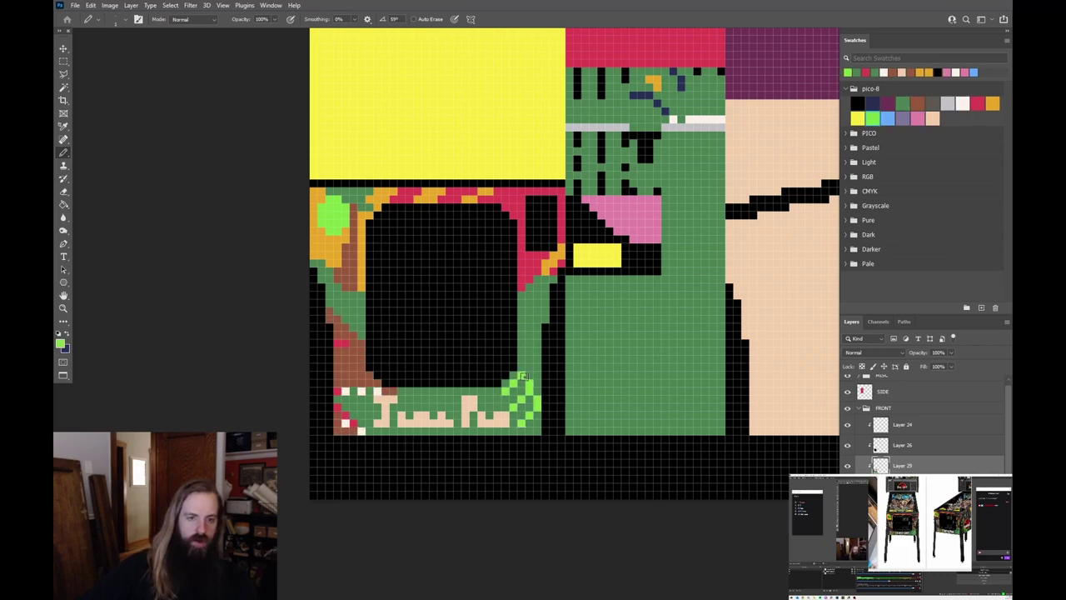
scroll(626, 360, down, 3)
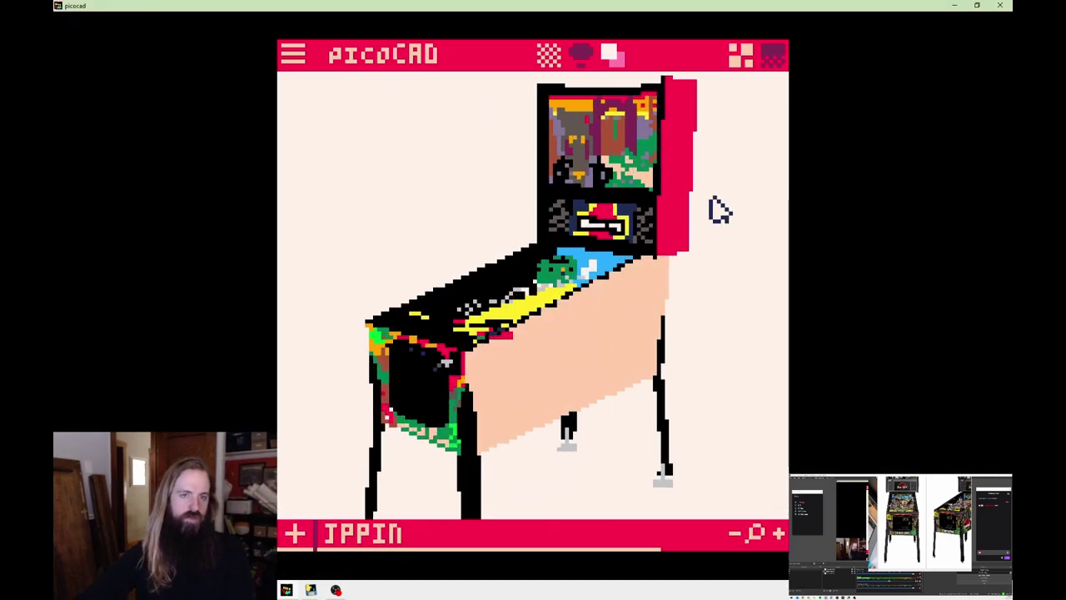
scroll(583, 265, up, 2)
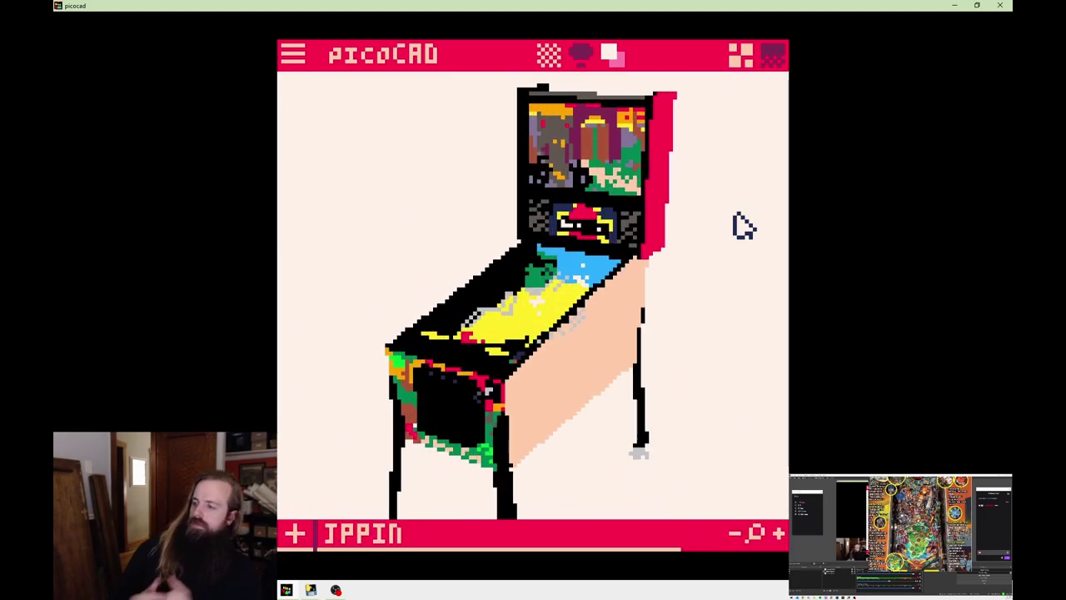
key(ctrl+s)
In Photoshop, fill the playfield texture light blue and add green hills, a peach circle and a peach shooter lane
key(alt+Tab)
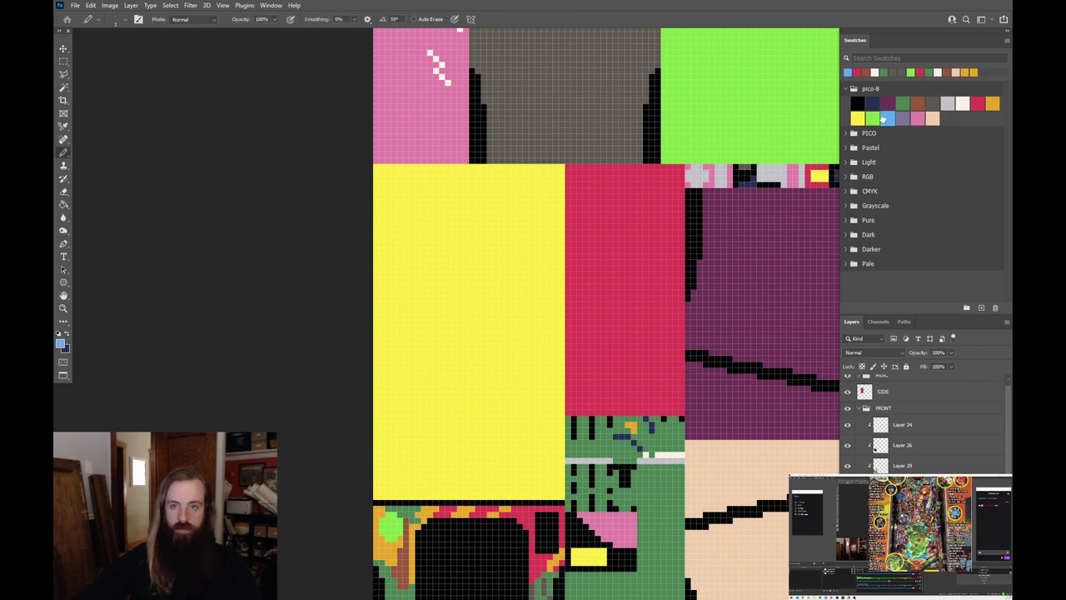
click(888, 116)
click(535, 414)
key(ctrl+z)
key(v)
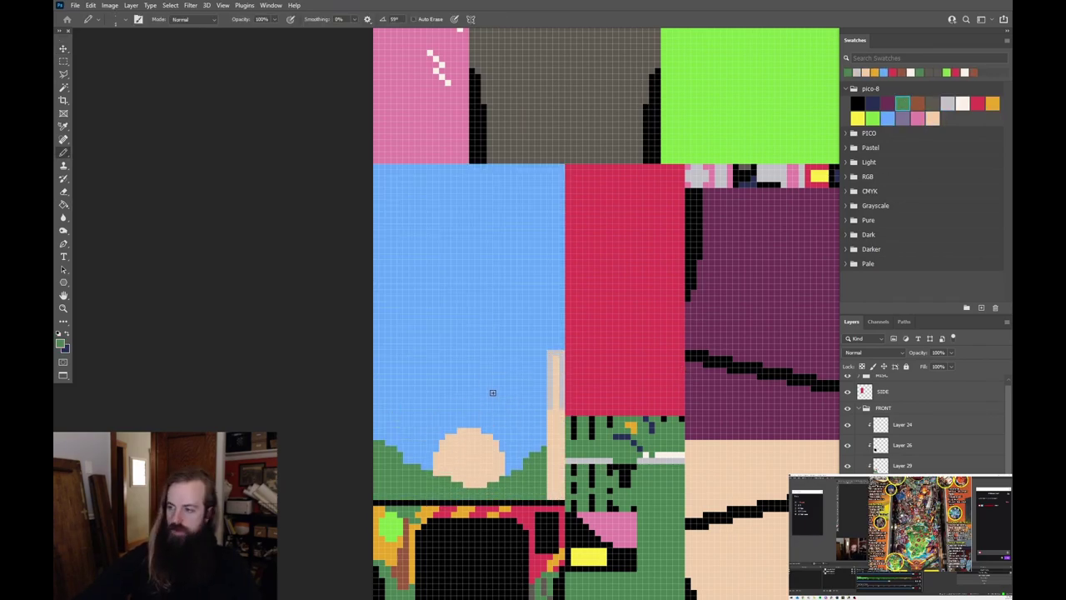
Outline an island shape in peach above the circle, fill it green, and draw a brown spiral inside the circle
click(934, 117)
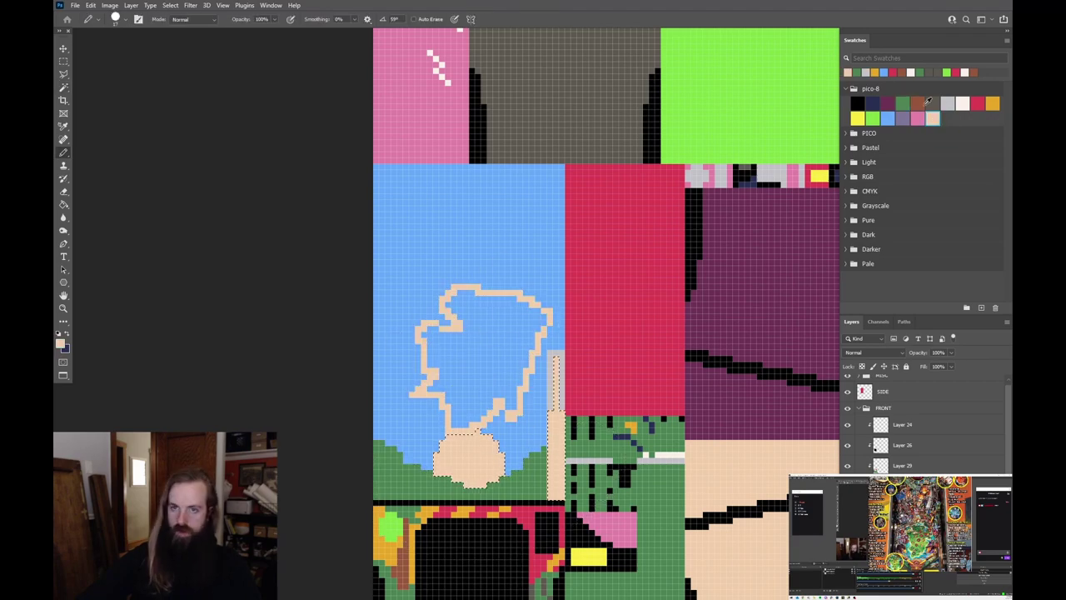
key(g)
key(x)
click(512, 356)
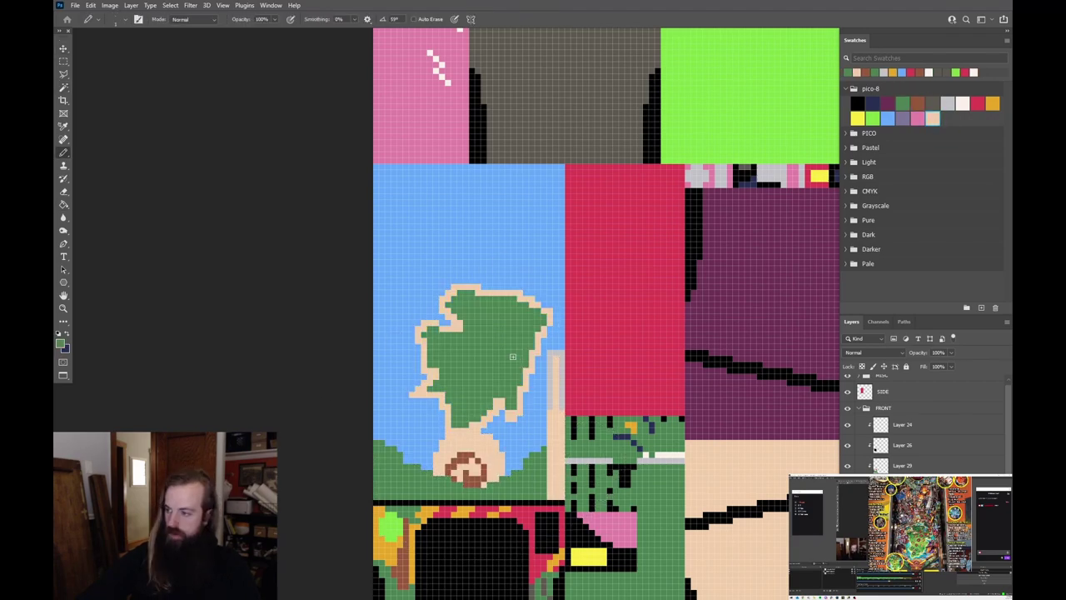
Paint red, blue, orange and bright green plus-shaped markers on the green island, and save the work
key(alt+Tab)
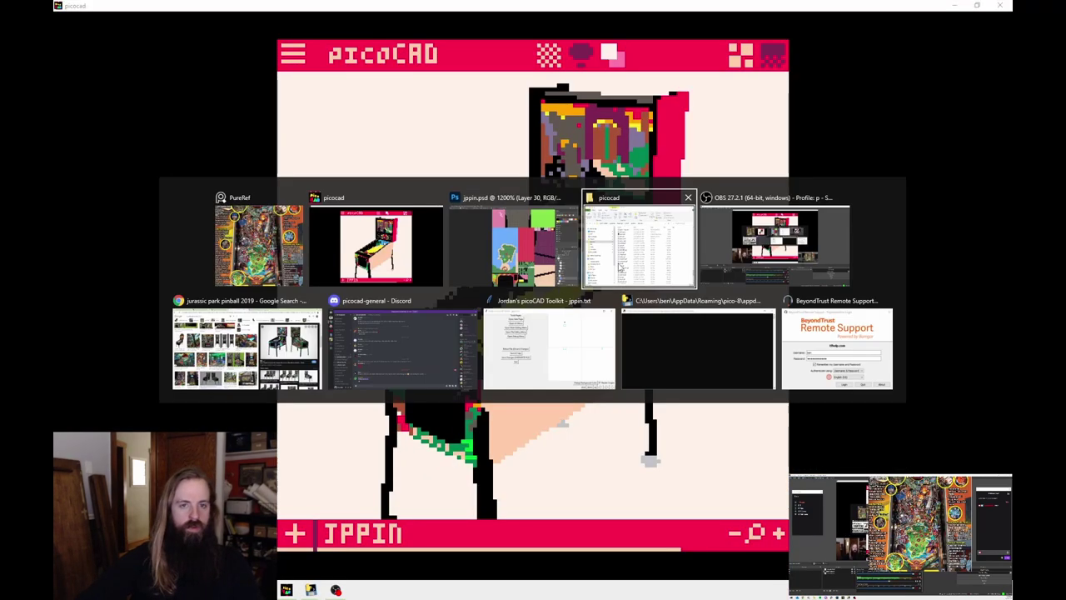
key(ctrl+s)
key(alt+Tab)
key(Tab)
key(Tab)
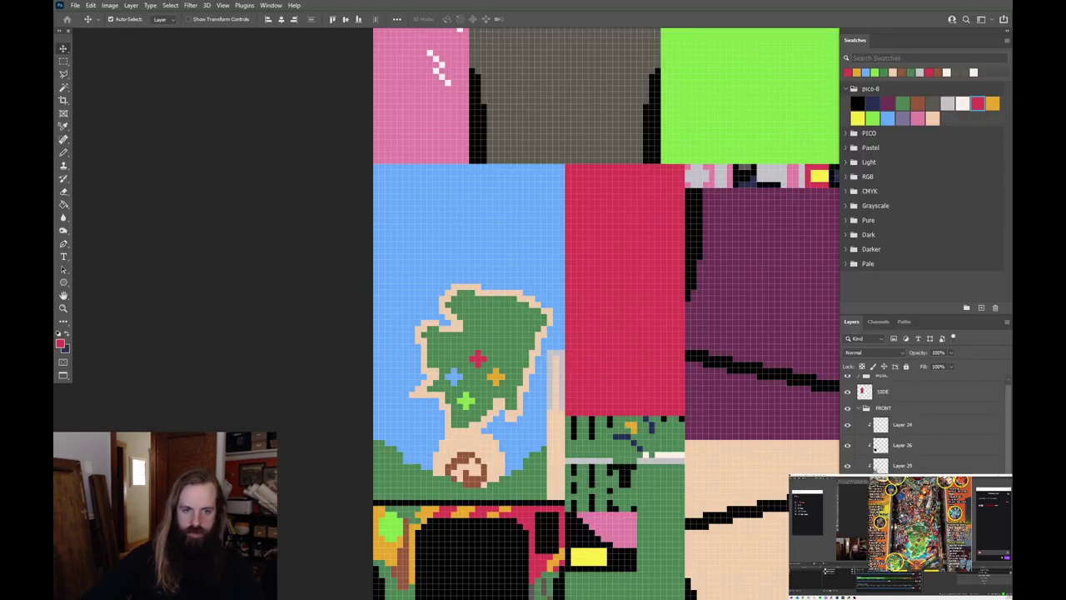
Move the playfield artwork up above the black strip and close the peach outline between the island and the spiral circle
drag(554, 324, 554, 326)
key(ctrl+Up)
key(ctrl+Up)
key(ctrl+d)
key(b)
key(x)
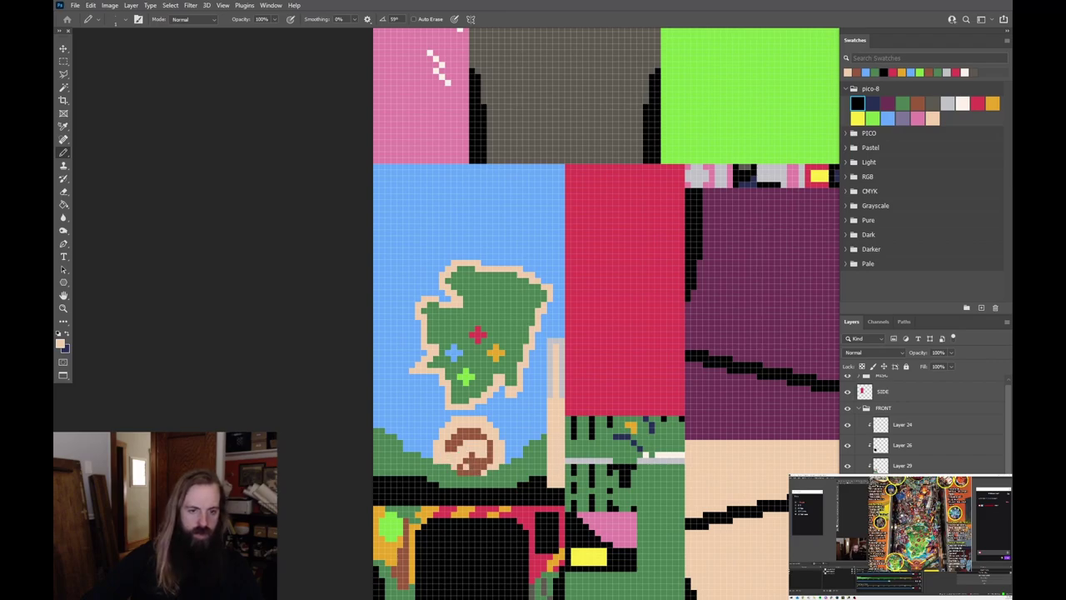
Export the updated texture and switch to picoCAD to check the island artwork on the playfield
key(ctrl+alt+s)
key(Return)
key(alt+Tab)
key(Tab)
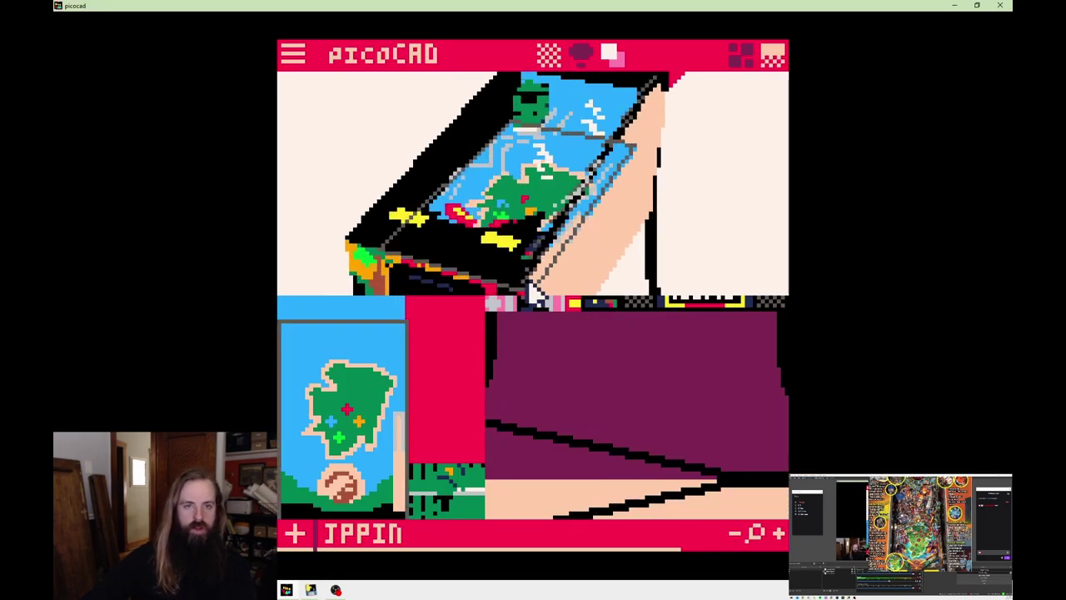
Return to Photoshop and shift the upper part of the island down to shorten it
key(alt+Tab)
key(m)
drag(415, 236, 554, 308)
key(ctrl+Down)
Paint purple, orange, peach and bright green bands on both sides of the spiral circle, and export the texture
key(b)
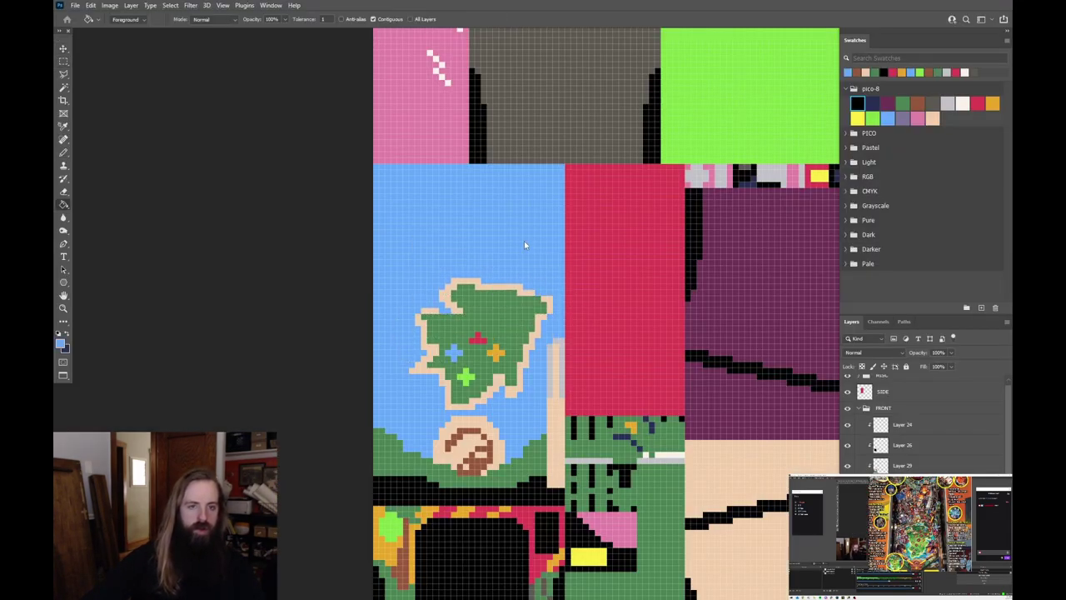
drag(533, 427, 570, 431)
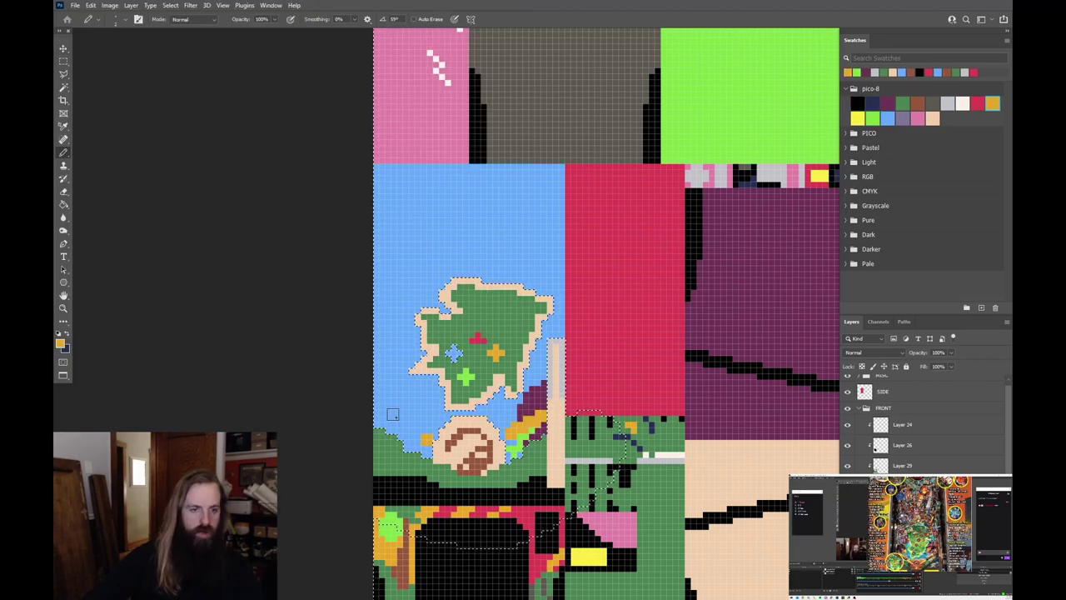
key(ctrl+d)
key(alt+Tab)
key(alt+Tab)
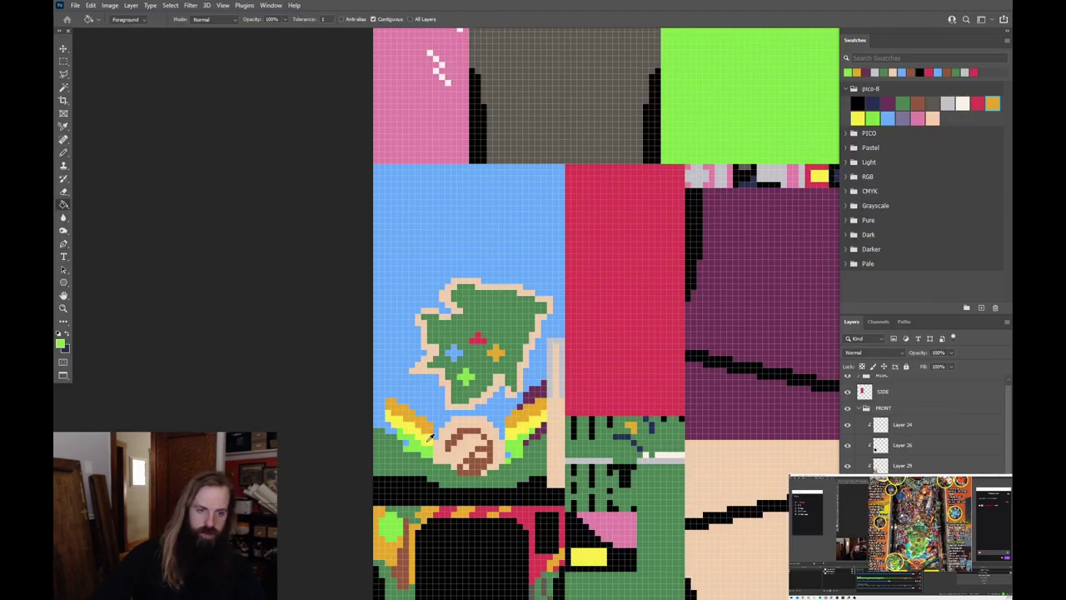
key(ctrl+alt+s)
key(Return)
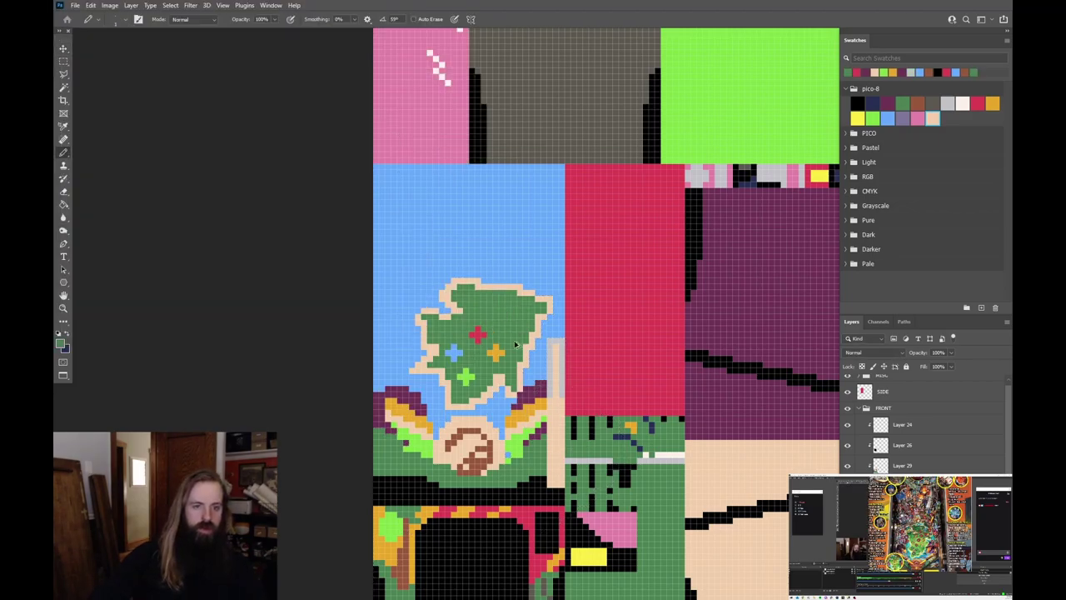
Switch to picoCAD, save the model, and return to Photoshop
key(alt+Tab)
key(ctrl+s)
key(alt+Tab)
key(Tab)
Paint a black-haired figure with a peach face and a red and bright green patterned shirt beside the island, and save
scroll(569, 376, down, 3)
scroll(569, 375, up, 1)
scroll(573, 354, left, 3)
scroll(764, 193, down, 3)
scroll(764, 194, left, 3)
click(872, 118)
scroll(356, 359, up, 3)
key(b)
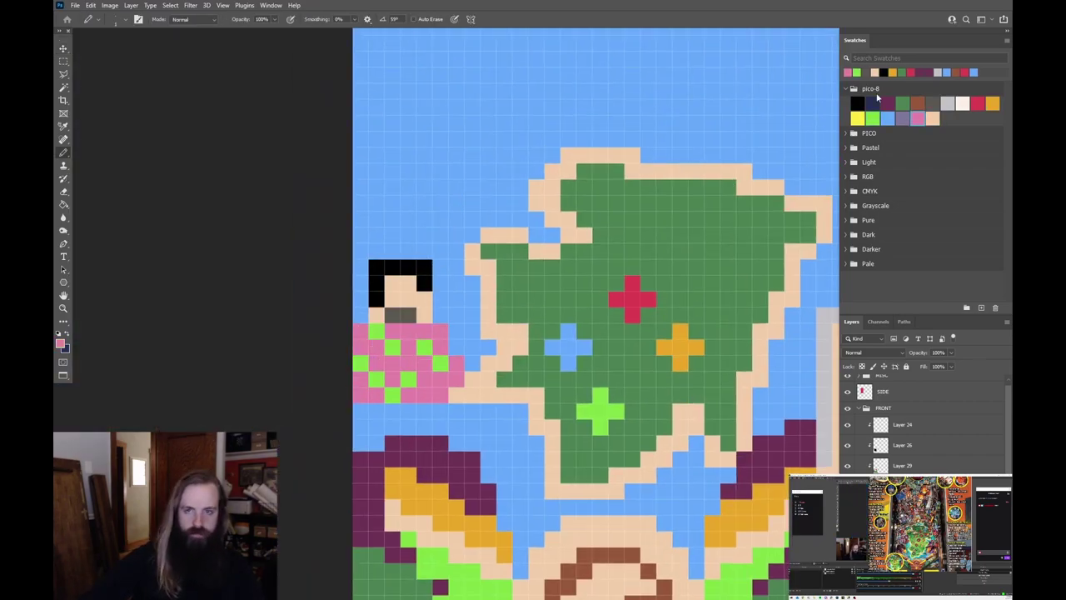
scroll(431, 377, down, 5)
scroll(682, 339, up, 3)
scroll(472, 353, down, 5)
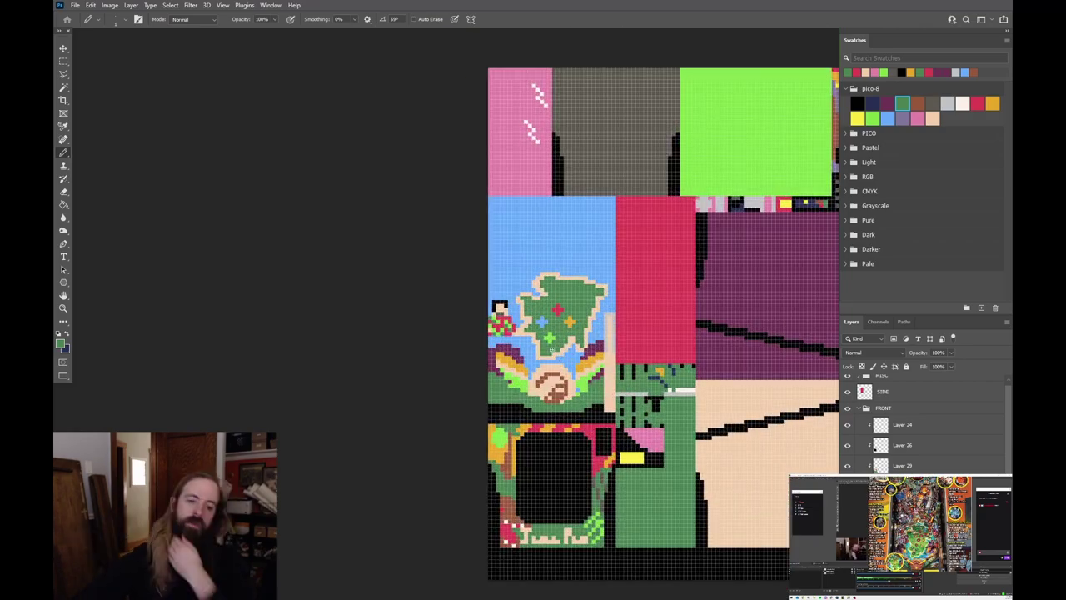
key(ctrl+shift+s)
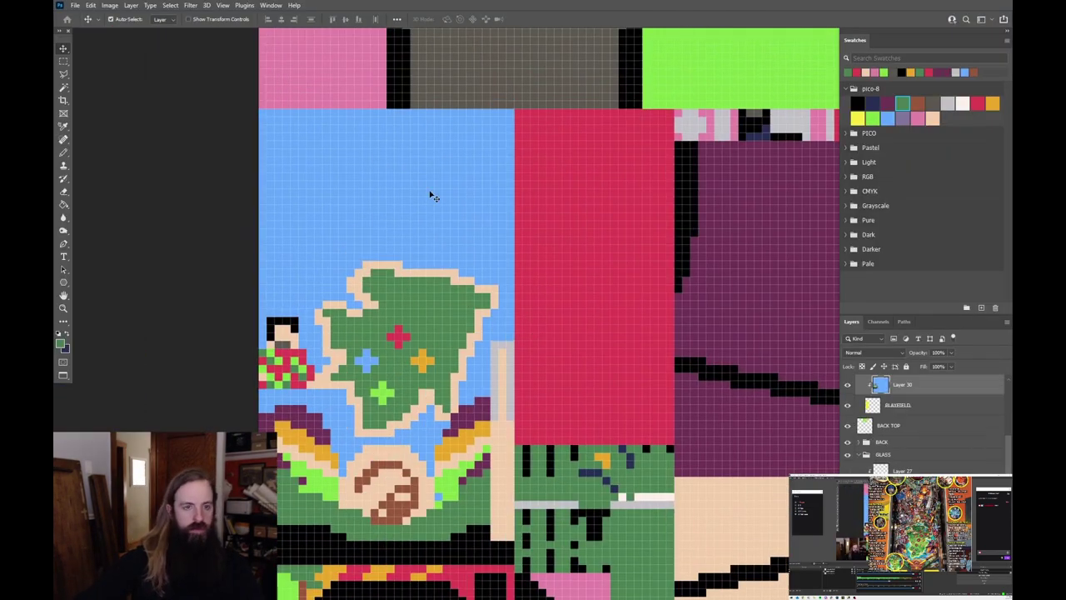
Paint the playfield above the island dark gray with brown patches, import the texture into picoCAD and inspect the machine
scroll(452, 334, up, 2)
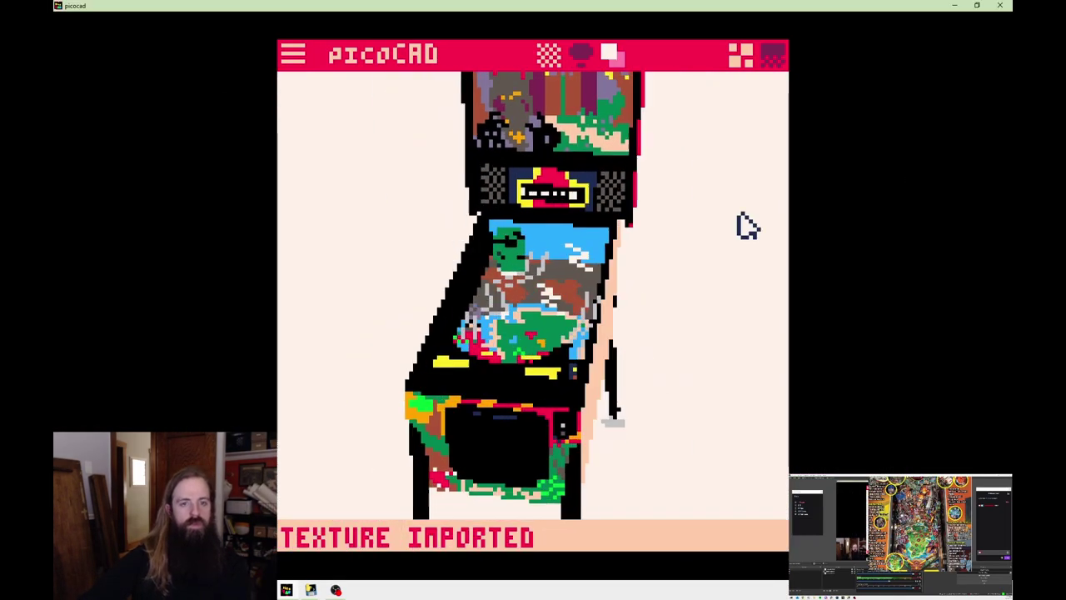
drag(738, 225, 720, 302)
scroll(720, 301, up, 2)
right_click(737, 329)
click(743, 339)
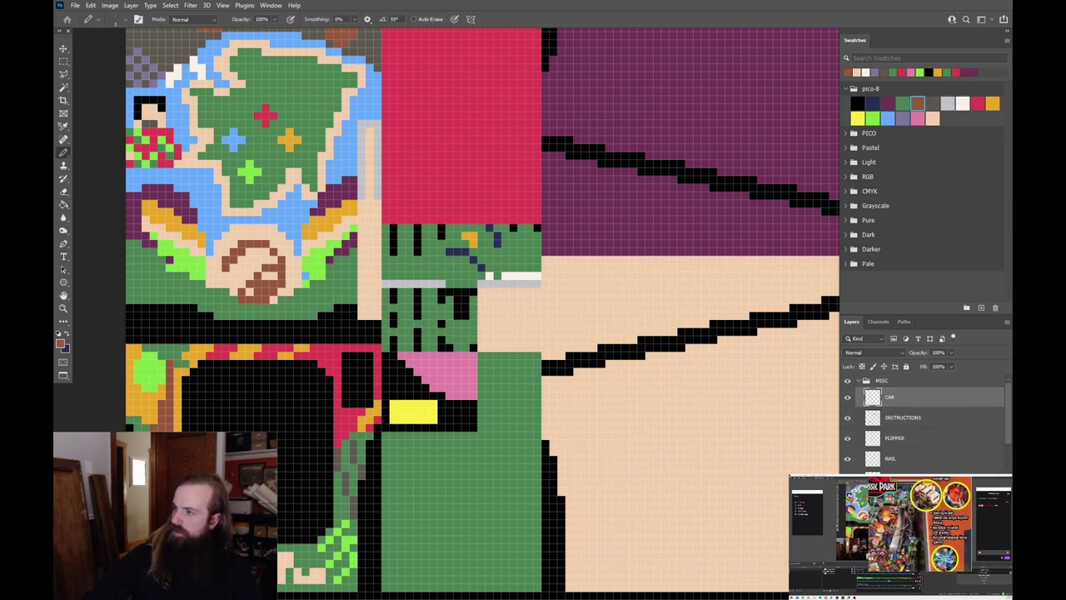
On the CAR layer, paint peach vehicle panels with red stripes, a bright green strip, a black wheel and a black window
drag(479, 342, 519, 328)
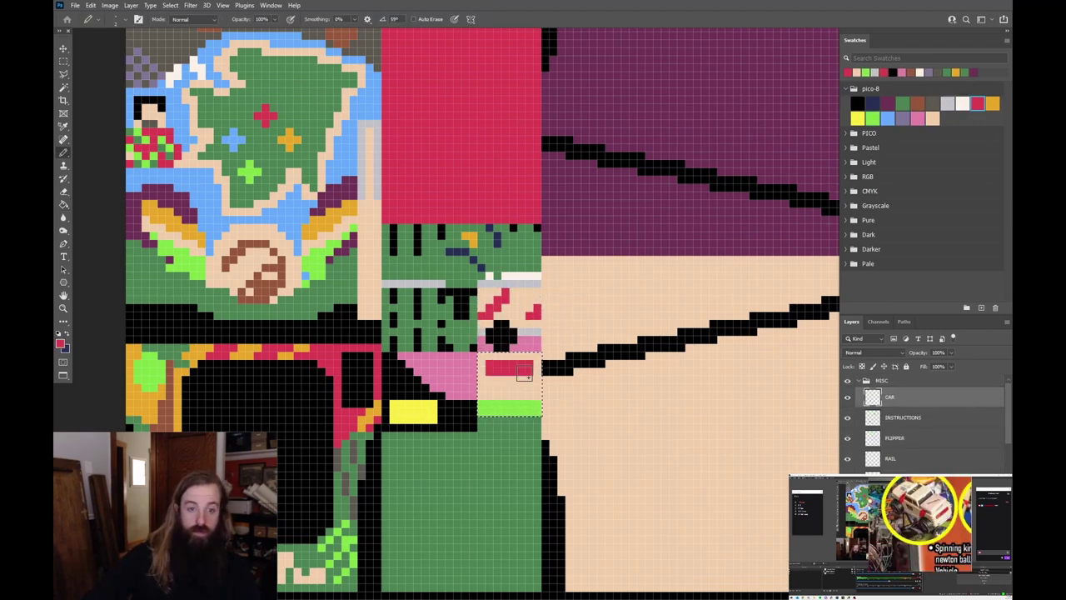
scroll(524, 375, down, 2)
key(d)
key(Delete)
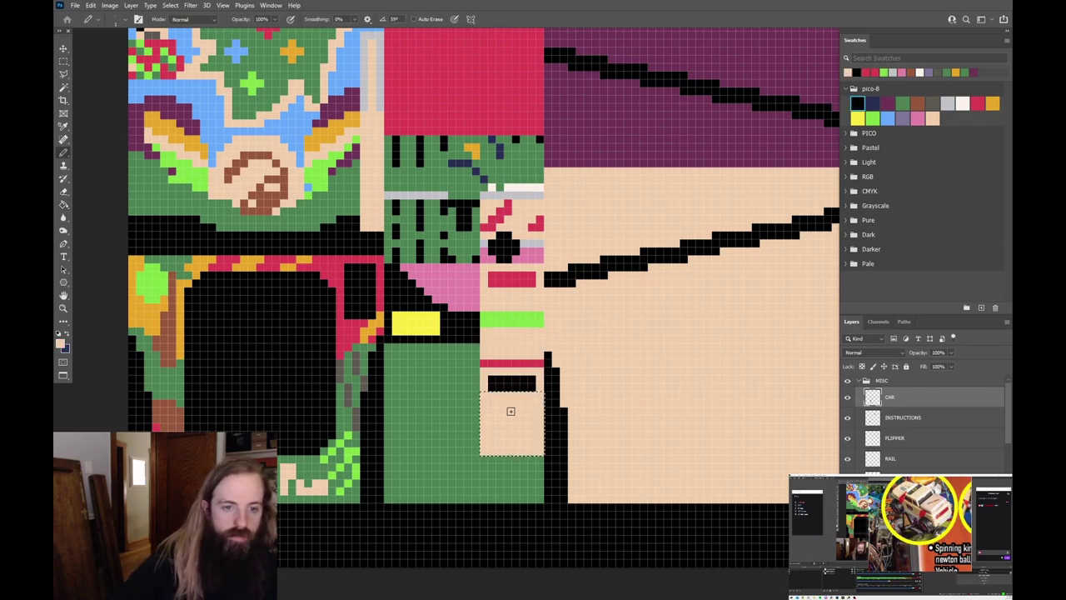
key(alt+Tab)
key(alt+Tab)
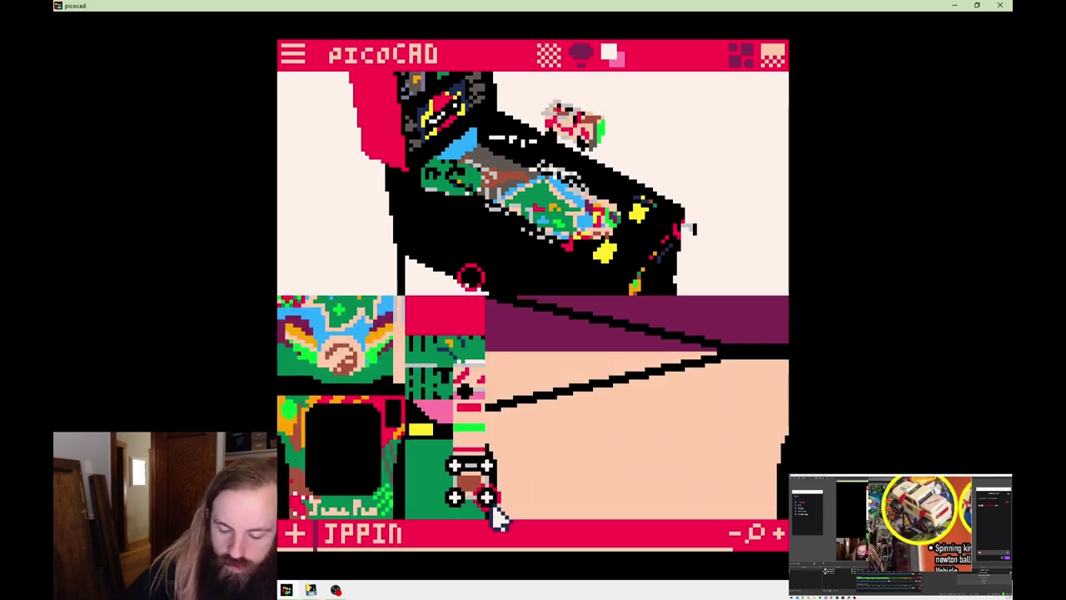
In picoCAD, go through the car's faces and map them onto the matching painted car panels
key(alt+Tab)
key(Tab)
key(Tab)
key(shift+Tab)
key(shift+Tab)
key(alt+Tab)
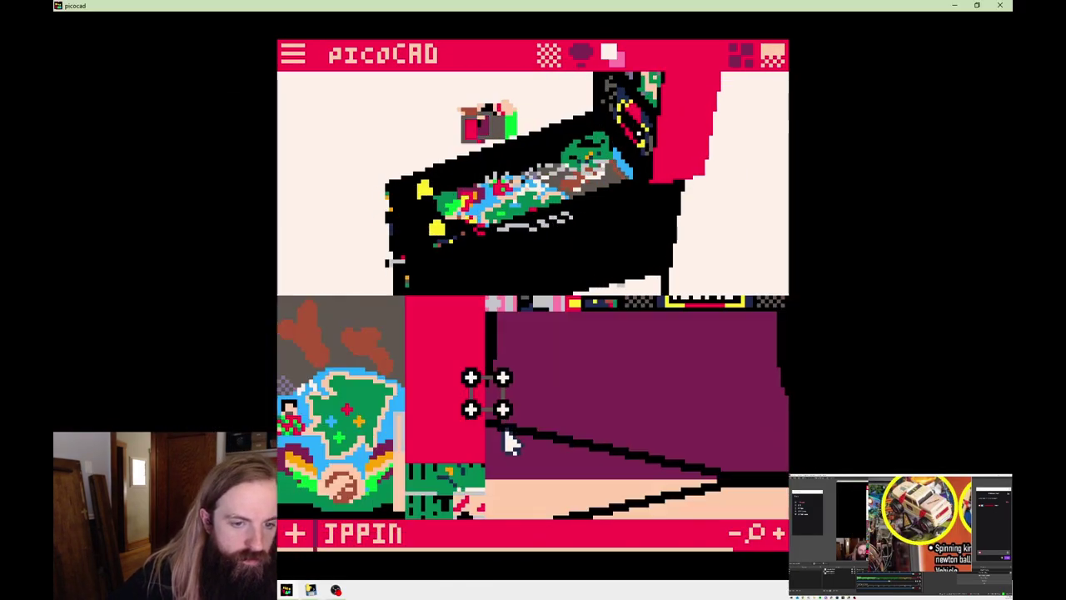
key(Tab)
key(Tab)
key(Tab)
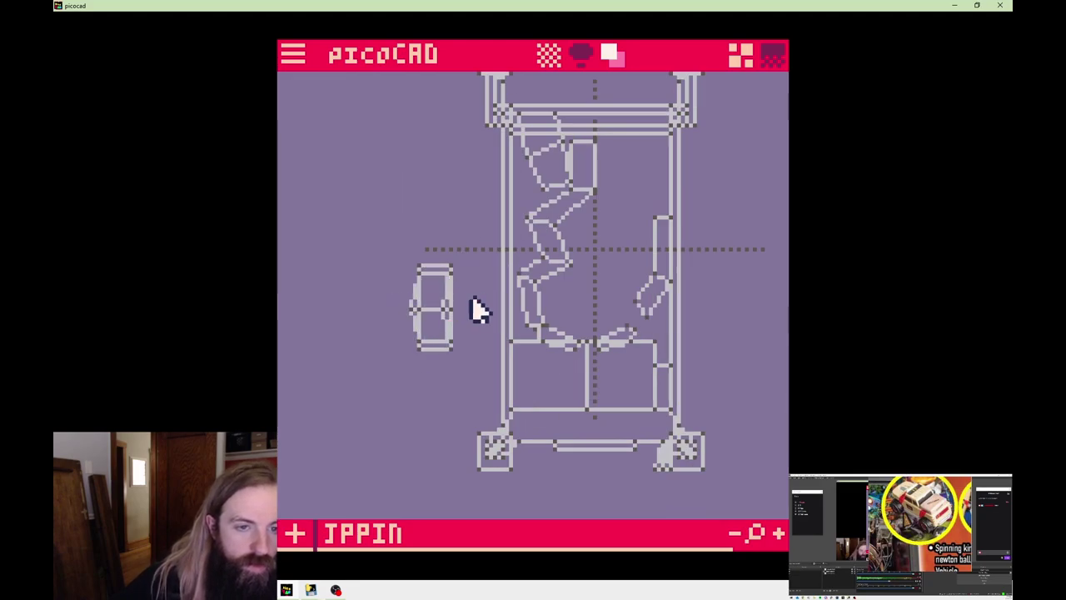
key(Tab)
key(Tab)
key(Tab)
key(Tab)
key(Tab)
drag(607, 185, 521, 175)
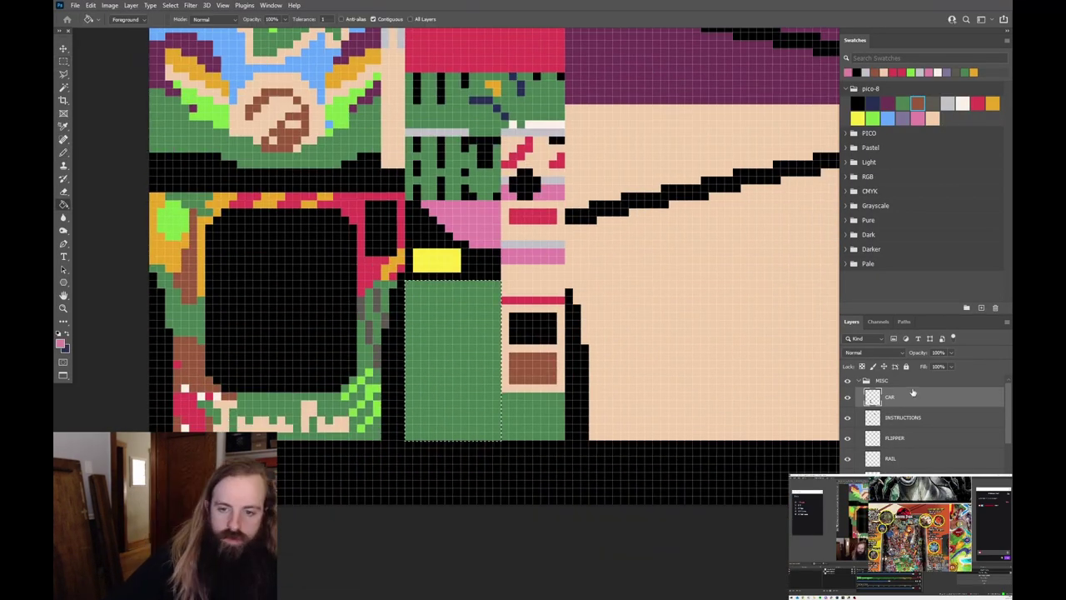
In Photoshop, on the UPPER layer, fill the green rectangle below the yellow block pink and paint light gray rings on it
key(alt+BackSpace)
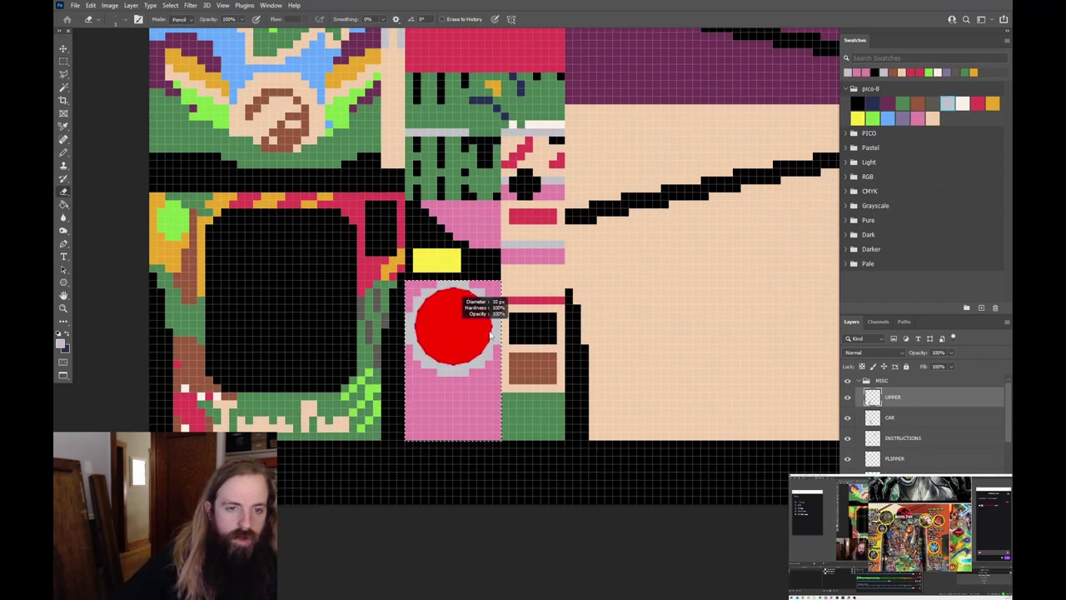
alt+click(461, 369)
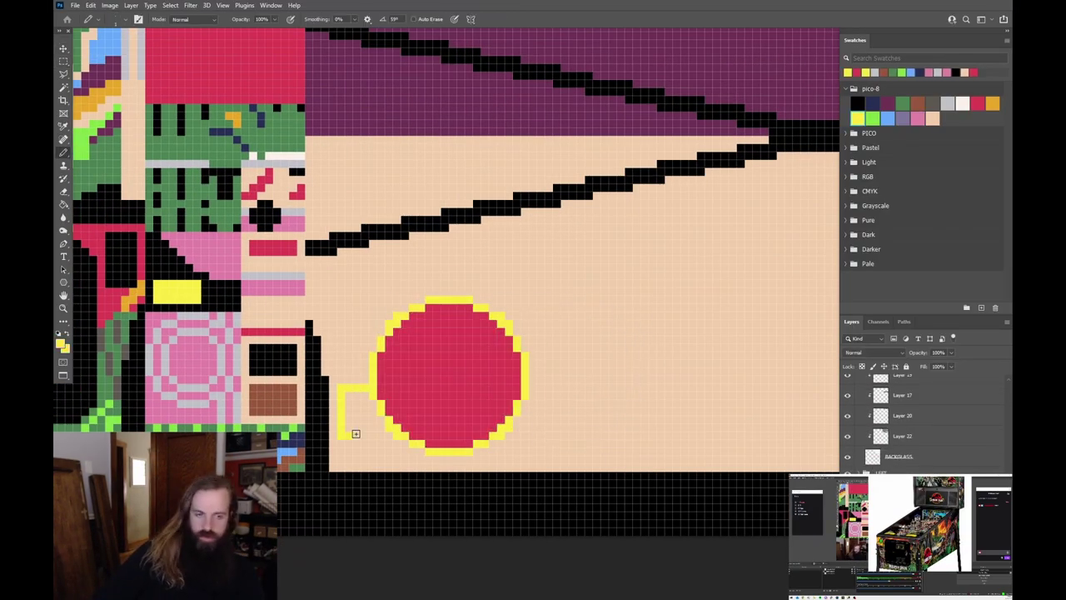
Complete the yellow-outlined red circle logo on the peach side panel with a black banner and a black dinosaur skeleton
mouse_move(558, 390)
mouse_down()
mouse_move(548, 416)
mouse_move(412, 420)
mouse_move(478, 413)
mouse_up()
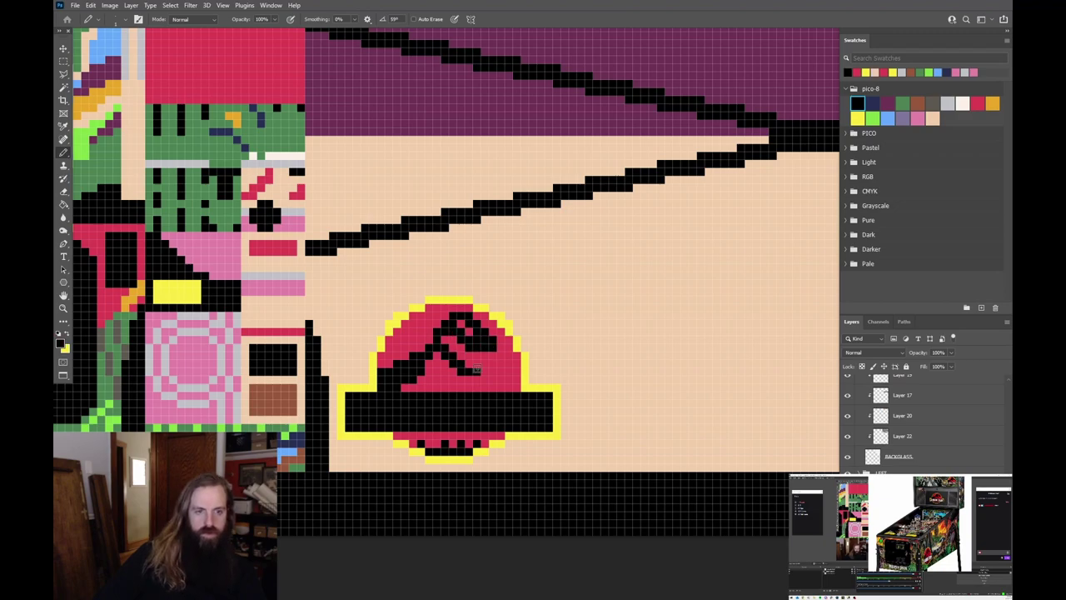
click(429, 383)
scroll(440, 365, down, 5)
scroll(450, 367, up, 5)
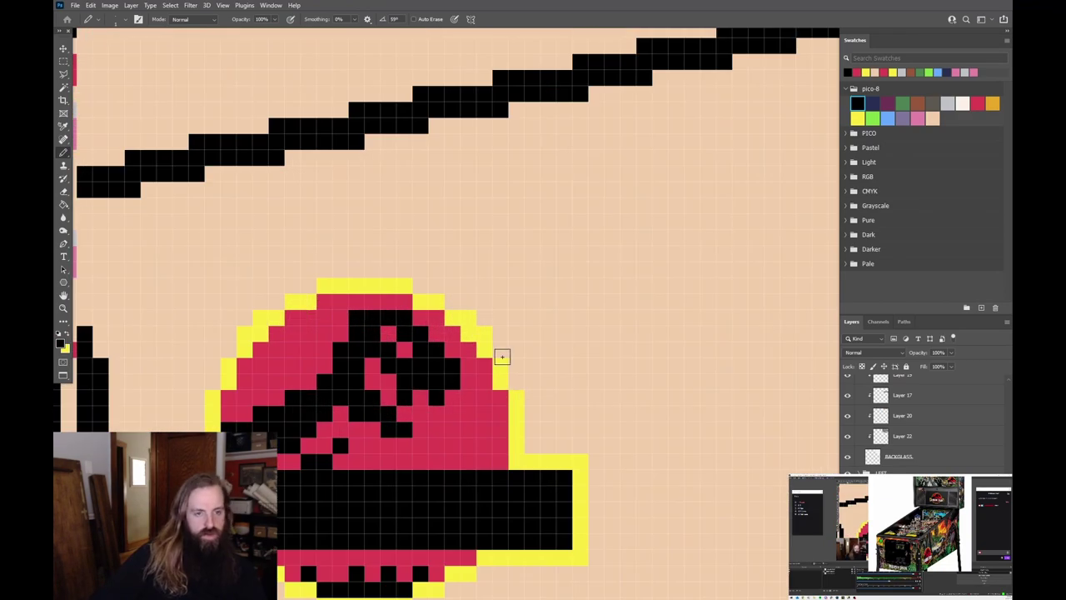
scroll(502, 358, down, 4)
scroll(387, 325, up, 5)
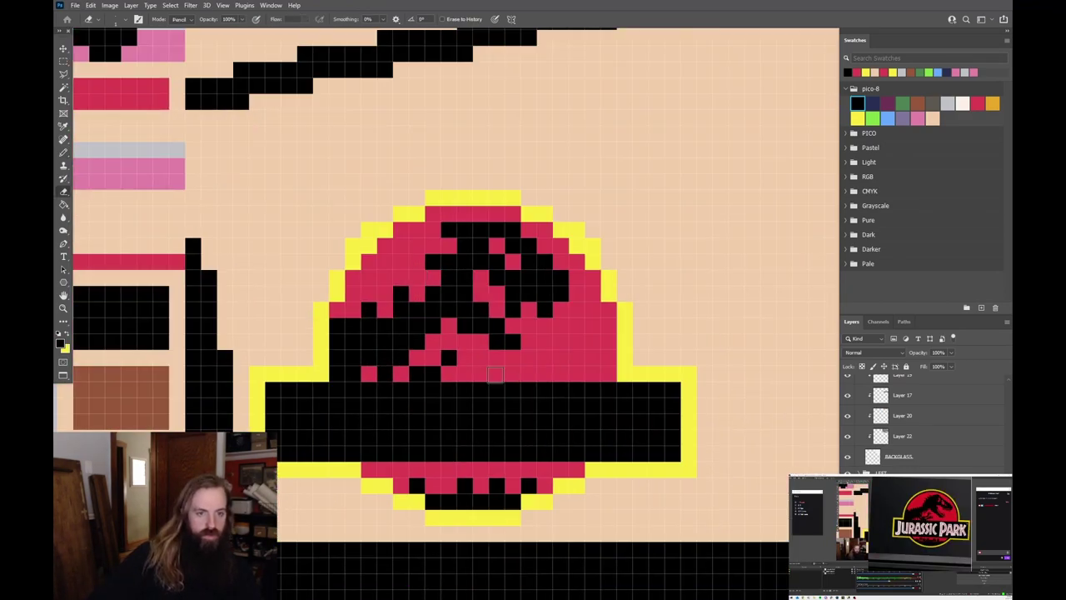
Refine the black pixels of the dinosaur skeleton's head, jaw and arm in the logo
scroll(471, 354, up, 3)
click(504, 291)
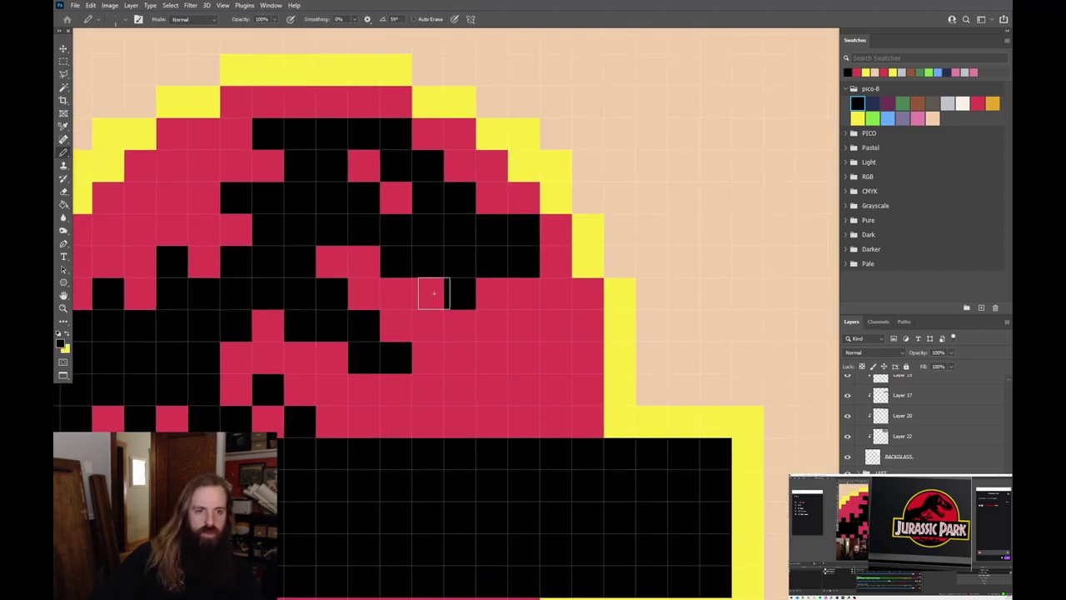
drag(508, 279, 541, 287)
scroll(464, 313, down, 3)
scroll(509, 350, down, 6)
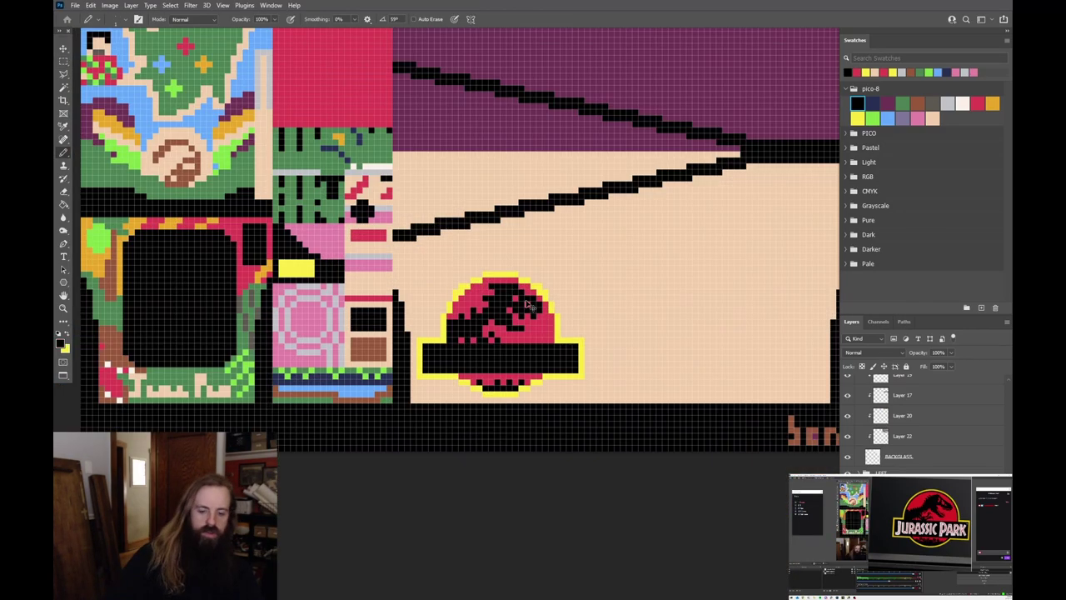
scroll(571, 309, up, 3)
scroll(592, 299, down, 3)
scroll(526, 324, up, 6)
Fill the logo's black banner with white capital letters, light gray lettering blocks and small black gaps
click(339, 331)
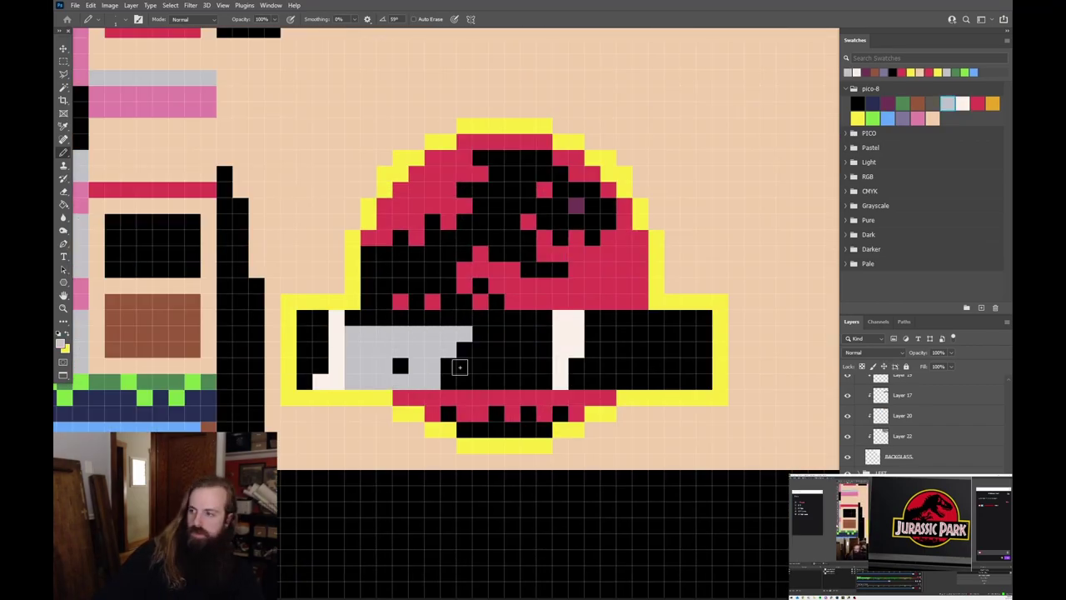
scroll(457, 362, right, 3)
drag(522, 377, 523, 378)
scroll(523, 378, down, 5)
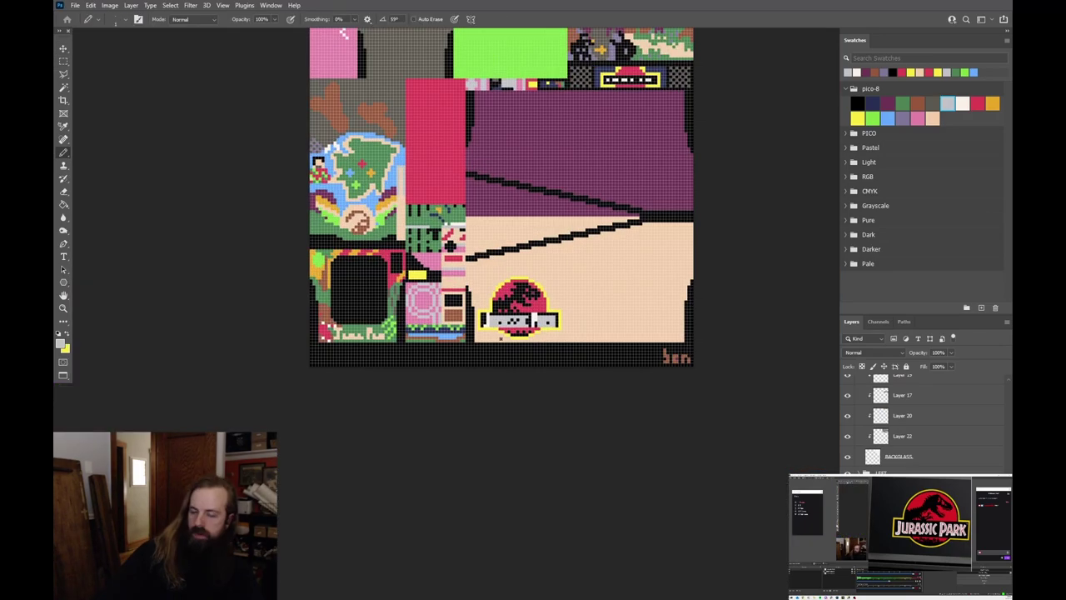
scroll(523, 378, up, 5)
key(b)
drag(416, 334, 526, 301)
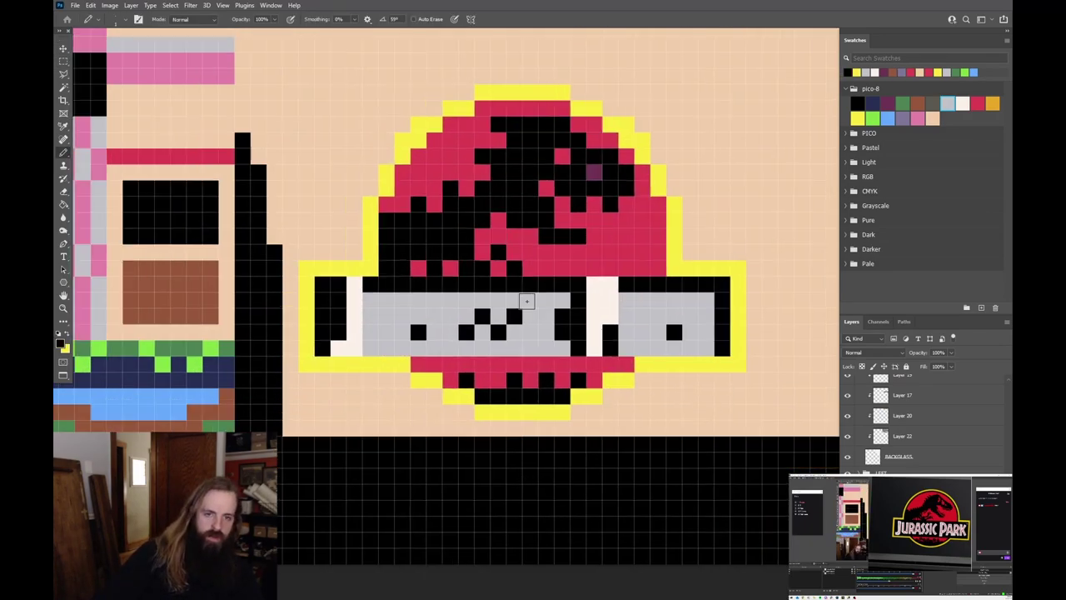
Shift the logo's lower part down to leave a black row beneath the lettering, and thicken the skeleton's back in black
drag(735, 399, 737, 405)
key(ctrl+Down)
key(ctrl+d)
key(b)
drag(386, 204, 363, 247)
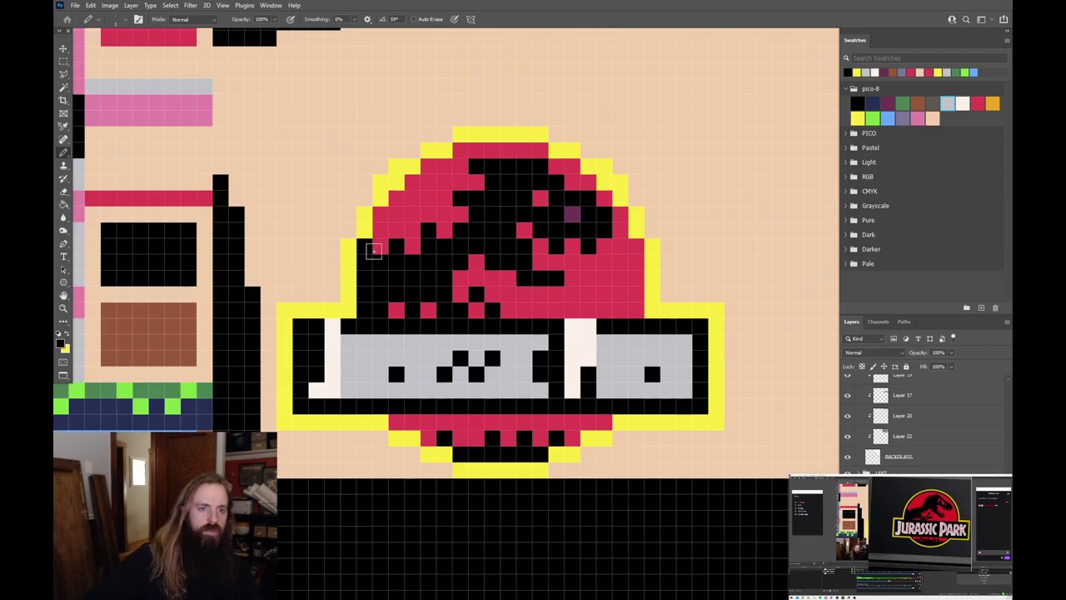
scroll(461, 166, down, 5)
scroll(357, 262, up, 5)
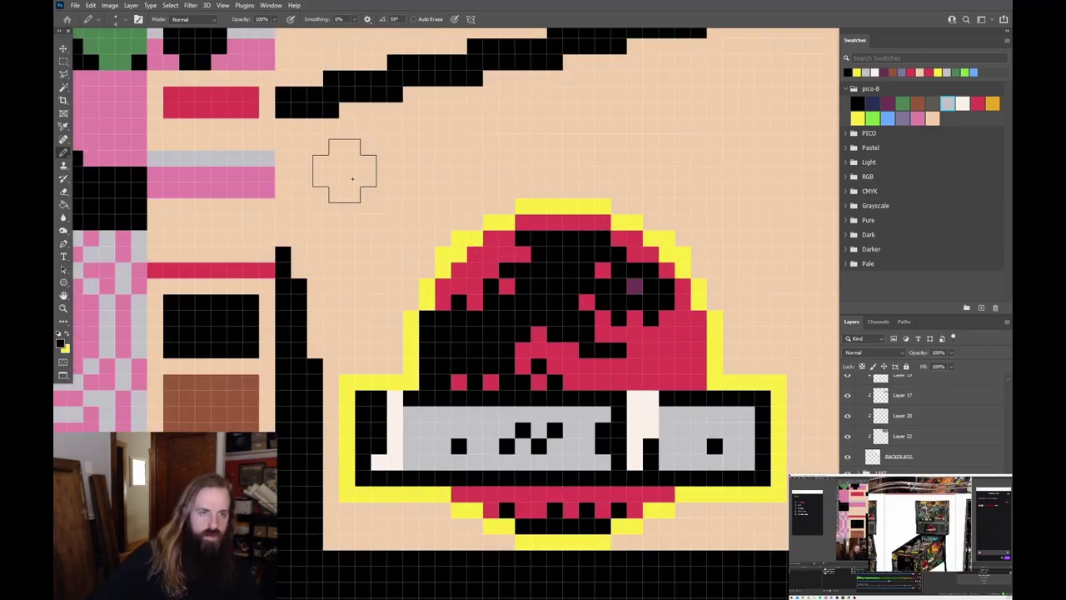
Paint the side panel with a green jungle, bright green leaves, a brown dinosaur and trunk, and an orange and red sky
scroll(448, 192, down, 5)
scroll(448, 192, up, 2)
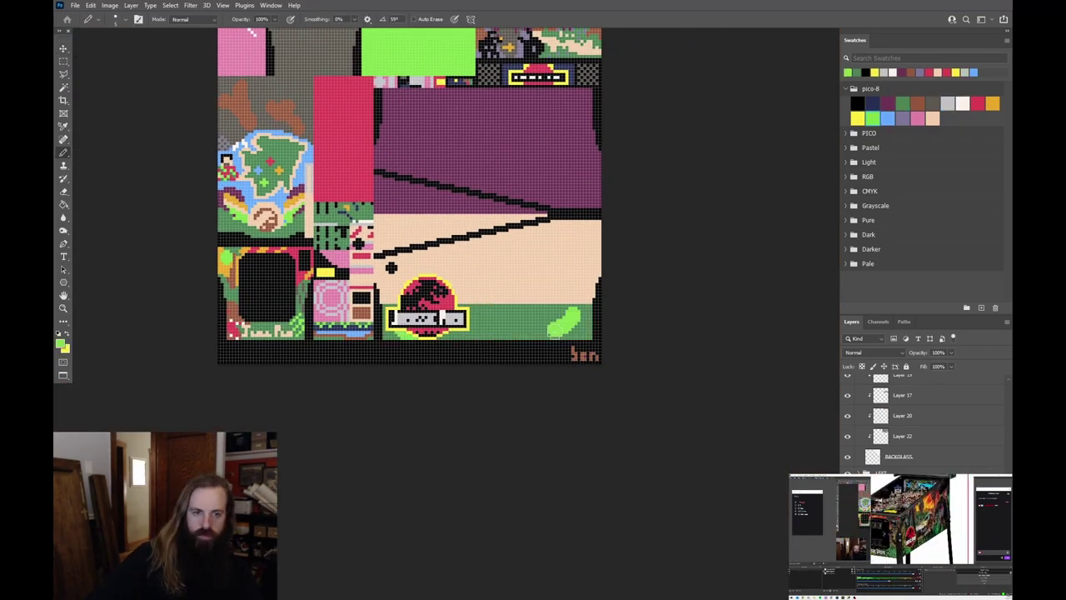
mouse_move(525, 269)
mouse_down()
mouse_move(621, 233)
mouse_move(550, 238)
mouse_up()
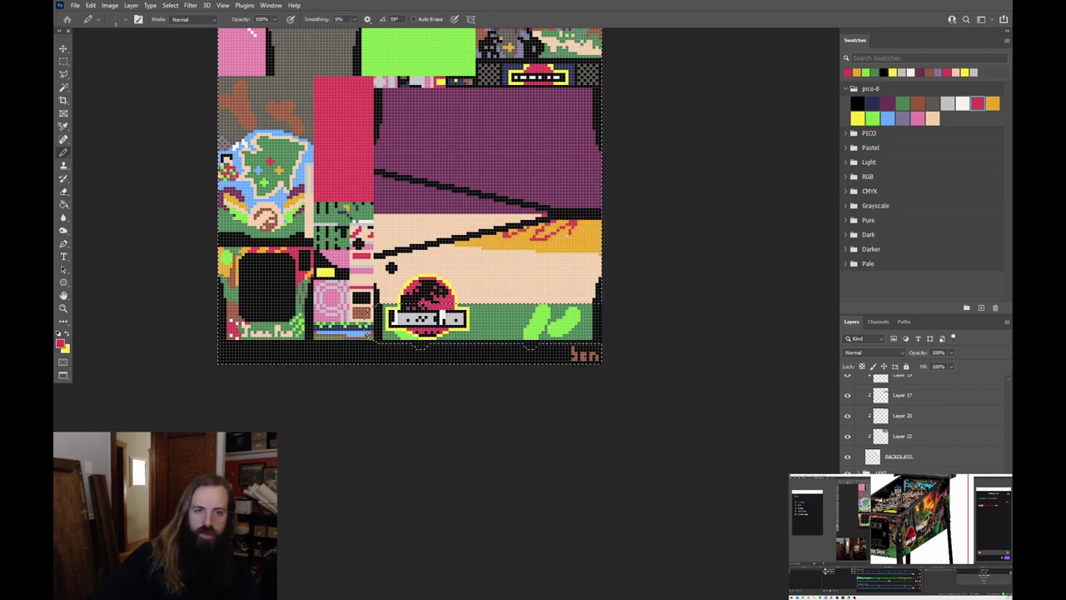
key(b)
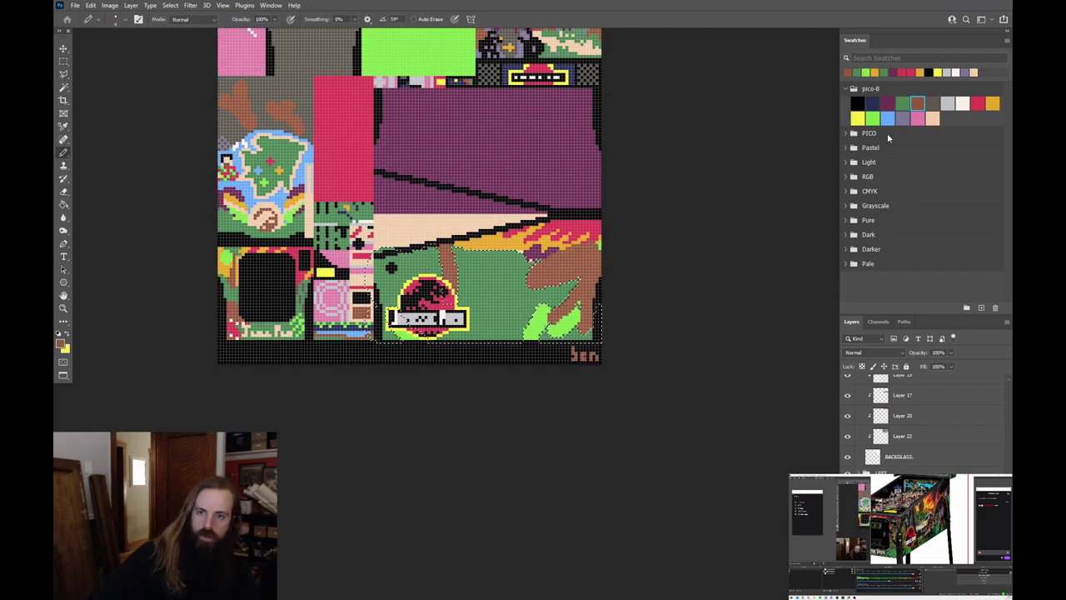
Add bright green foliage and grass, a lavender shape, dark blue silhouettes and the dinosaur's mouth details to the side panel
scroll(396, 284, up, 3)
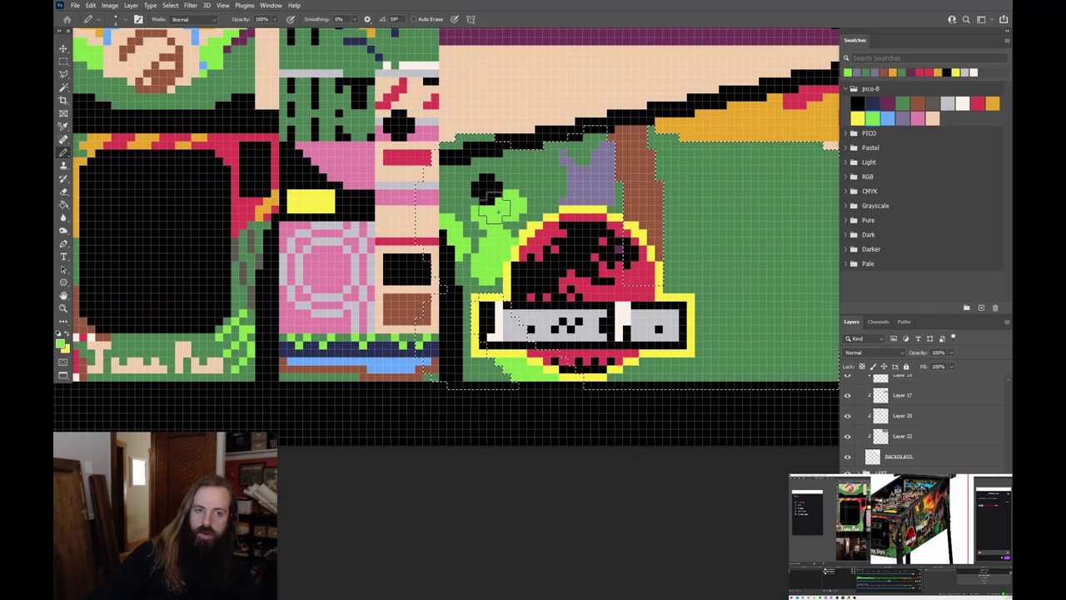
scroll(530, 206, right, 5)
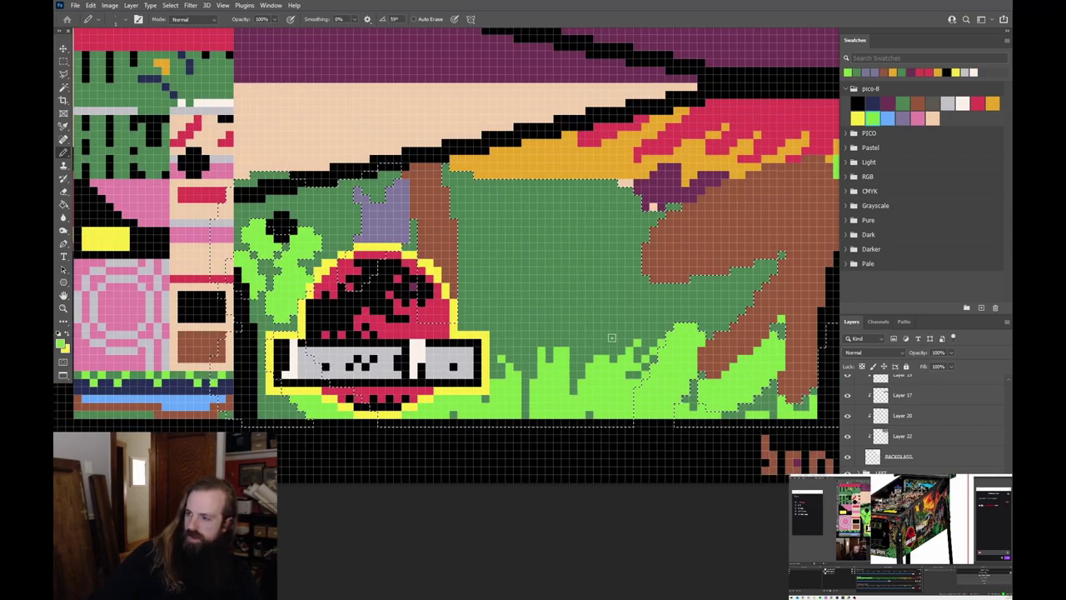
mouse_move(759, 377)
mouse_down()
mouse_move(519, 314)
mouse_move(539, 317)
mouse_move(290, 226)
mouse_up()
scroll(280, 322, down, 3)
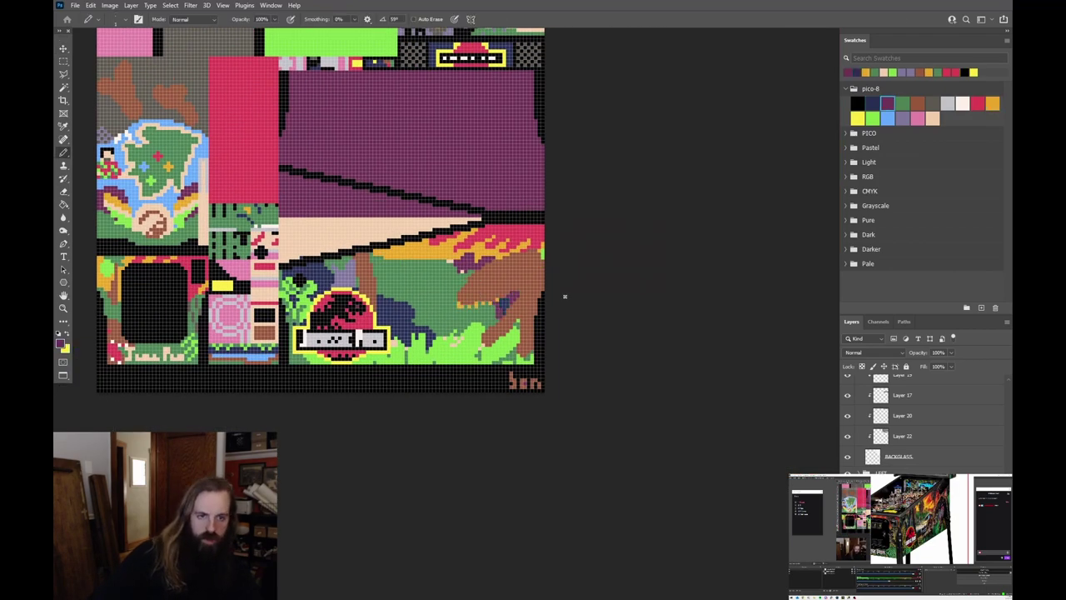
Add red pixel details to the side panel's brown dinosaur, and save the model in picoCAD
alt+click(507, 300)
scroll(488, 298, up, 3)
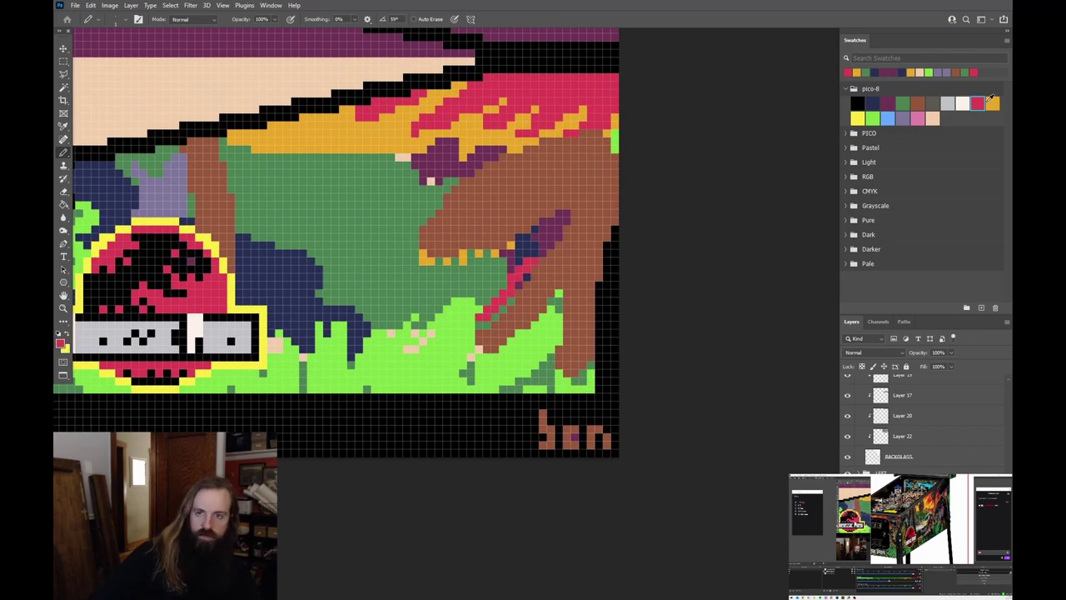
drag(591, 279, 505, 429)
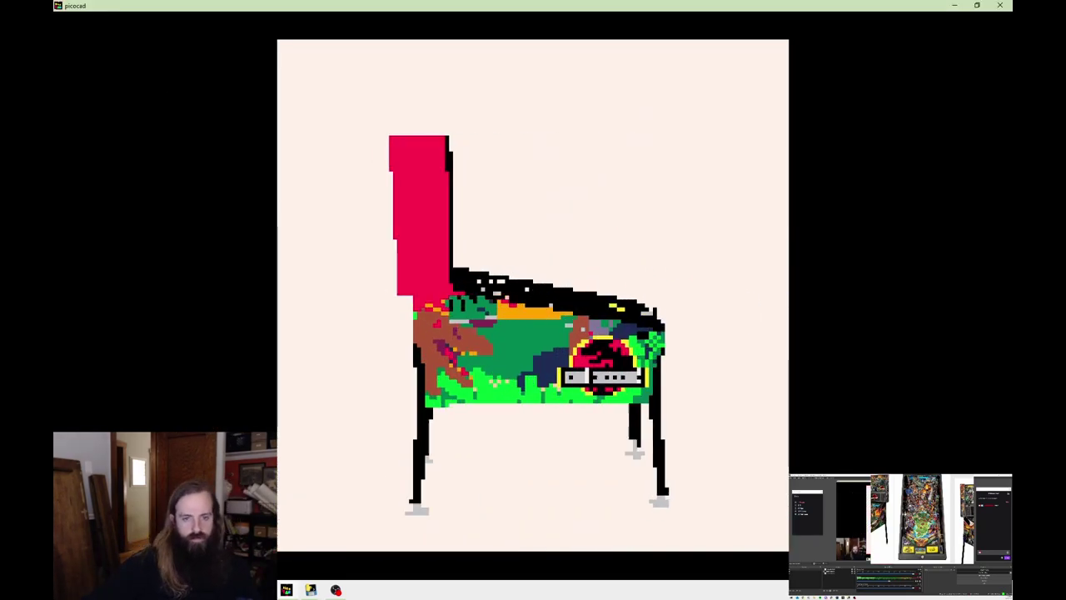
key(alt+Tab)
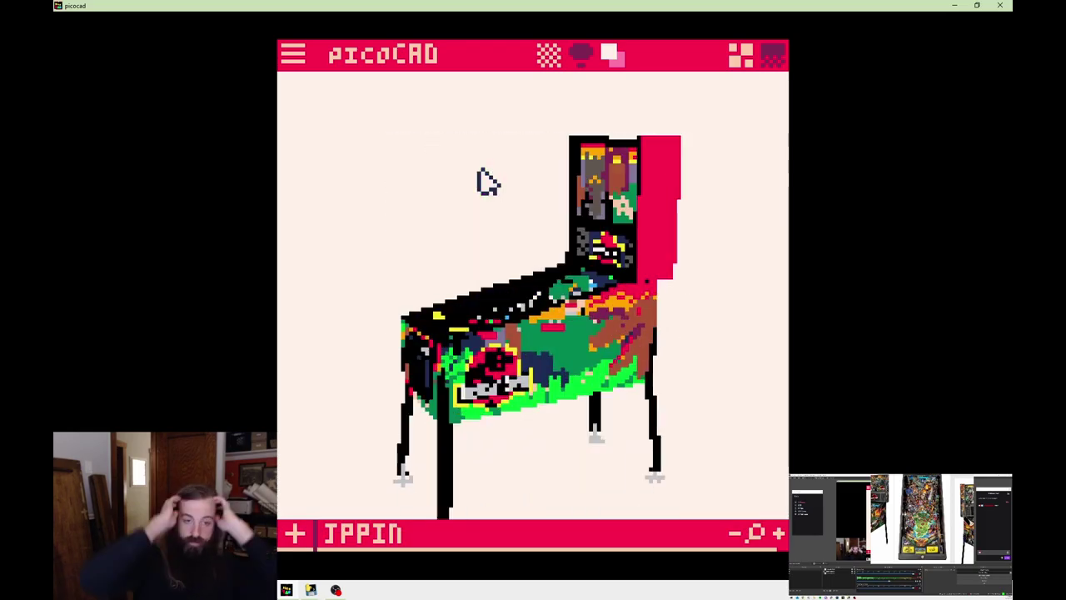
key(ctrl+s)
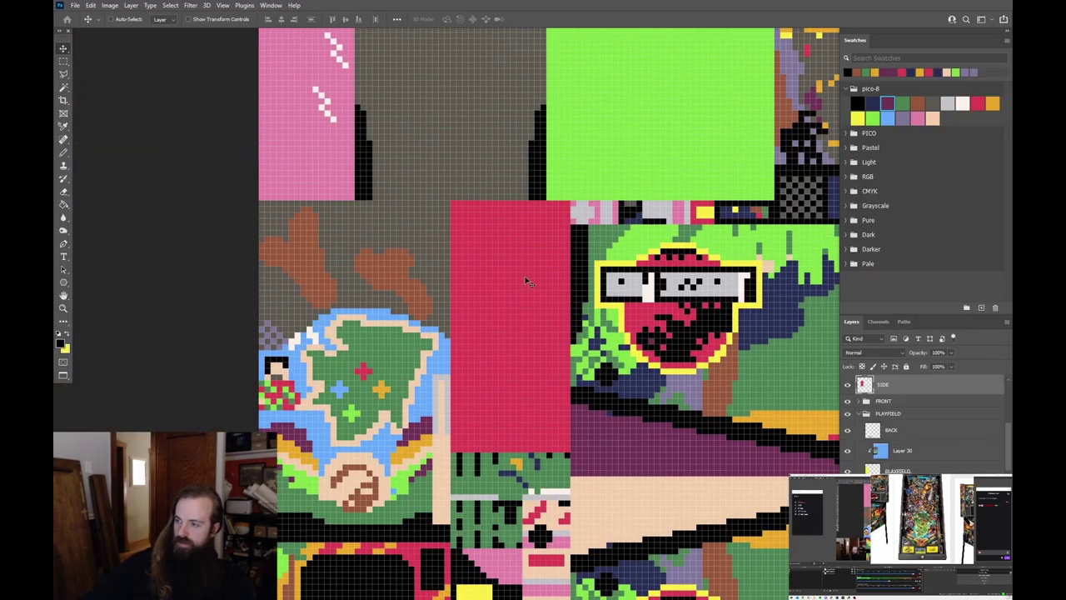
On a new clipped layer over the red backbox side in Photoshop, paint bright green lower corners and a peach path
mouse_move(524, 281)
mouse_down()
mouse_move(319, 124)
mouse_move(452, 345)
mouse_move(500, 312)
mouse_up()
key(b)
click(982, 308)
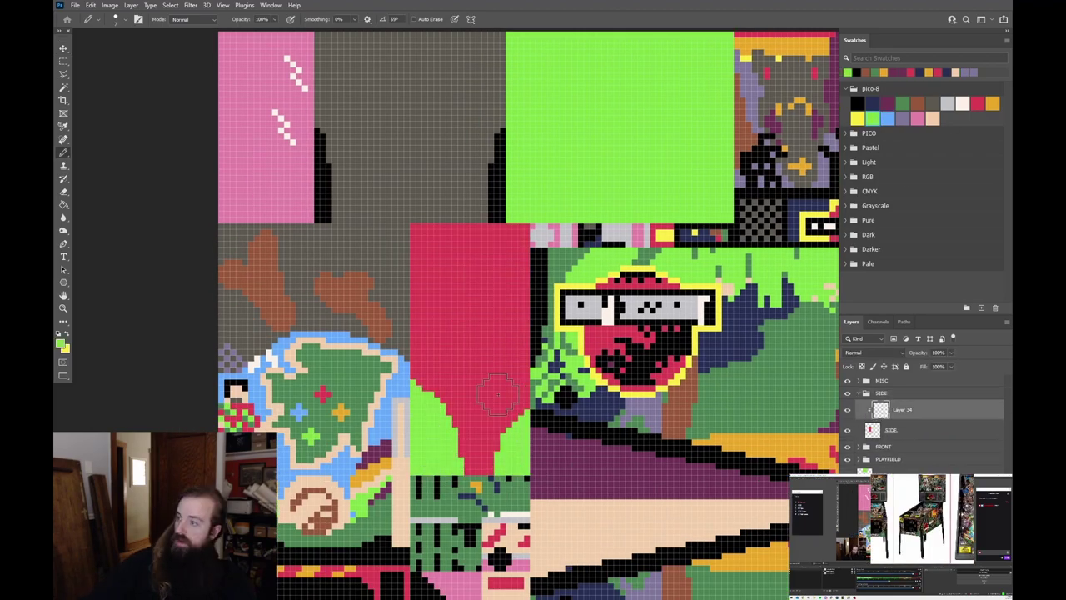
click(932, 117)
scroll(488, 373, up, 2)
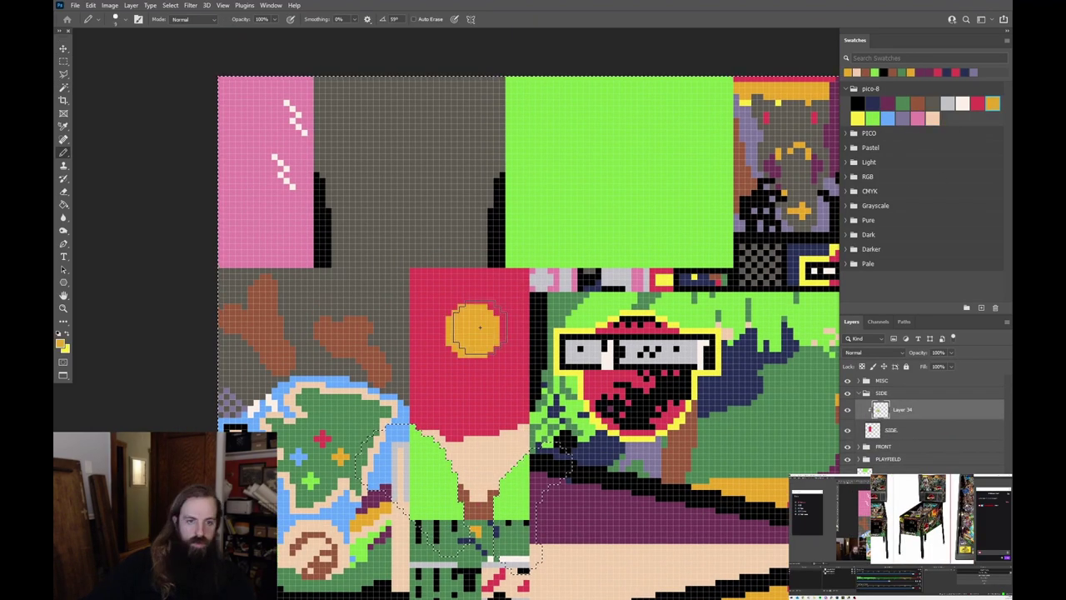
Paint a dark blue dinosaur against an orange glow on the backbox side, and save the model in picoCAD
key(e)
scroll(537, 319, down, 3)
scroll(537, 319, up, 1)
key(ctrl+shift+alt+n)
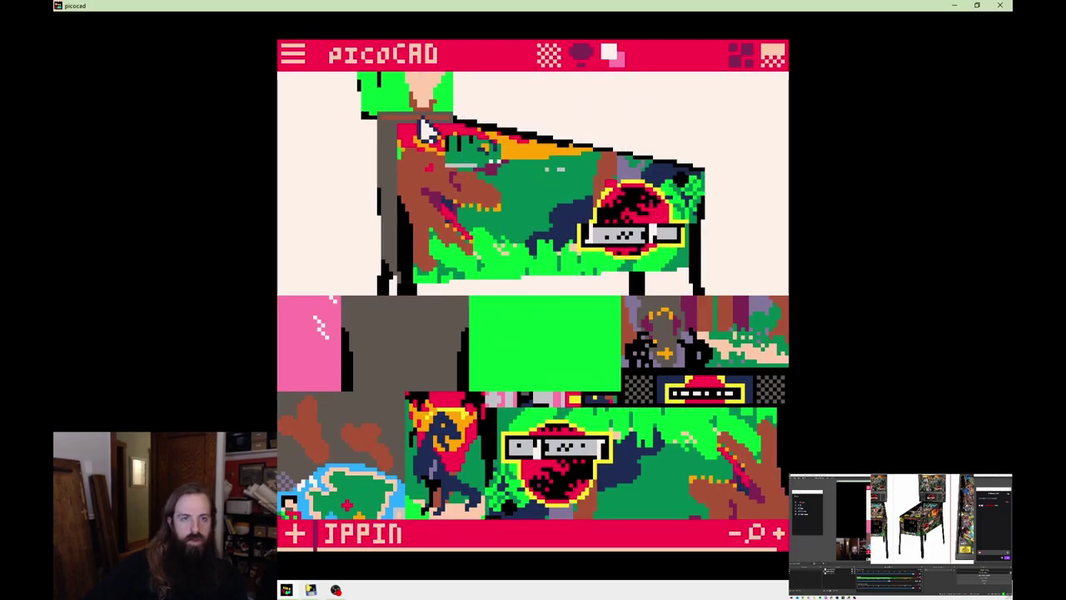
drag(425, 129, 723, 298)
key(ctrl+s)
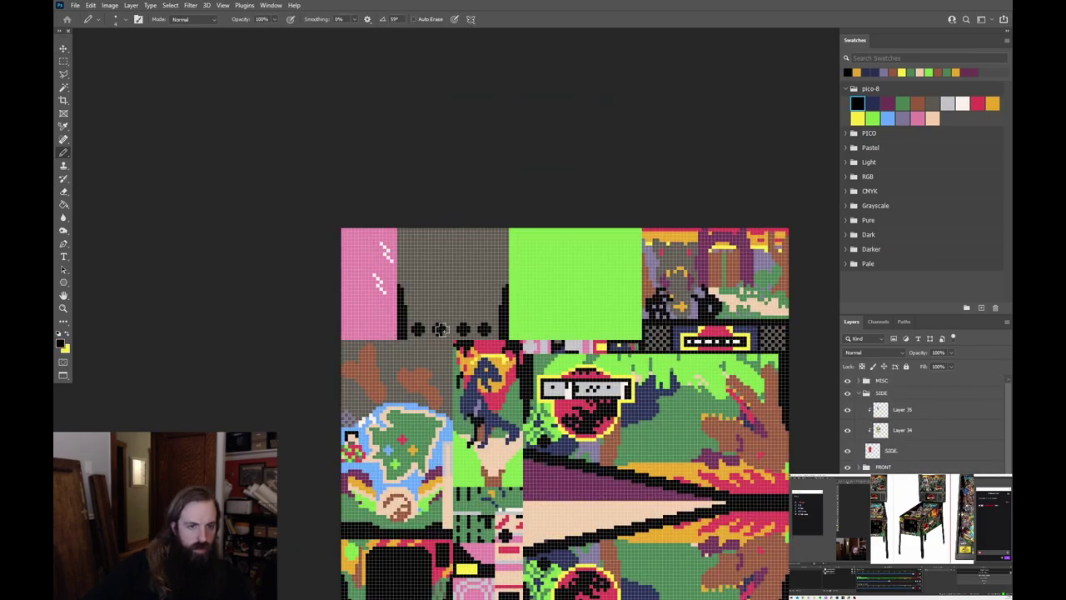
Fill the gray back panel above the row of four black dots with dark blue in Photoshop
scroll(518, 294, up, 2)
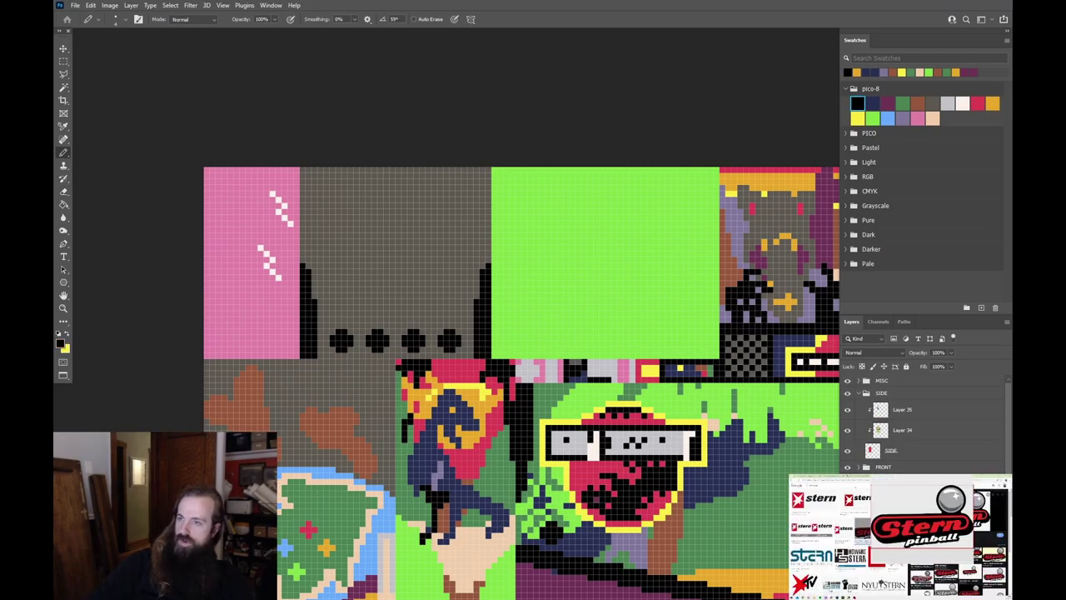
scroll(548, 238, up, 3)
key(g)
scroll(566, 347, down, 1)
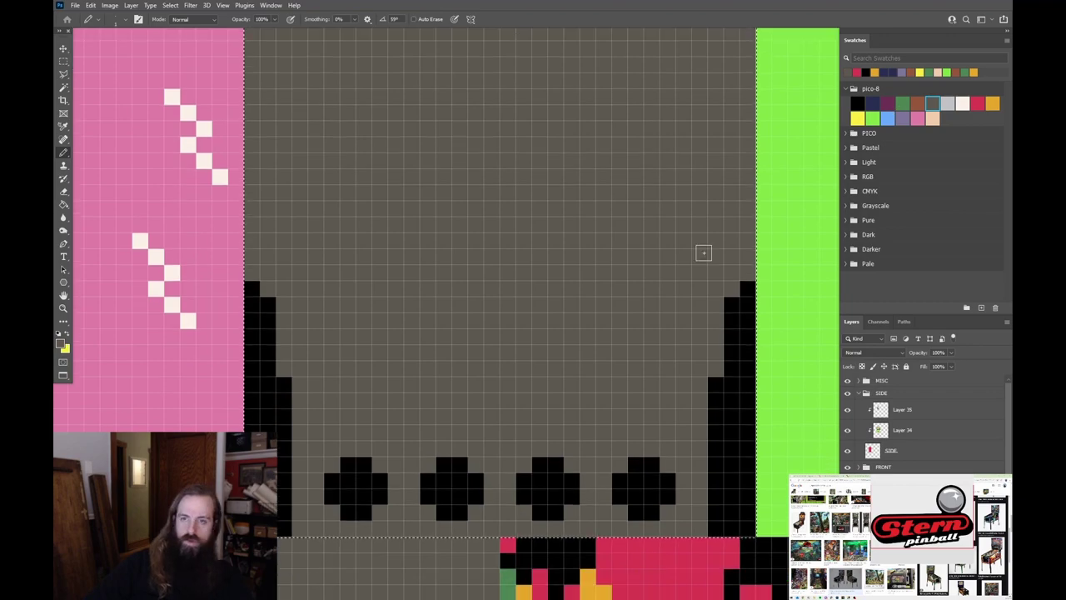
click(565, 214)
Draw the Stern logo's slanted red plate and light gray ball with black outlines on the dark blue panel
scroll(565, 214, up, 2)
key(b)
mouse_move(386, 319)
mouse_down()
mouse_move(643, 285)
mouse_move(666, 300)
mouse_up()
click(625, 207)
mouse_move(333, 275)
mouse_down()
mouse_move(623, 369)
mouse_move(666, 225)
mouse_up()
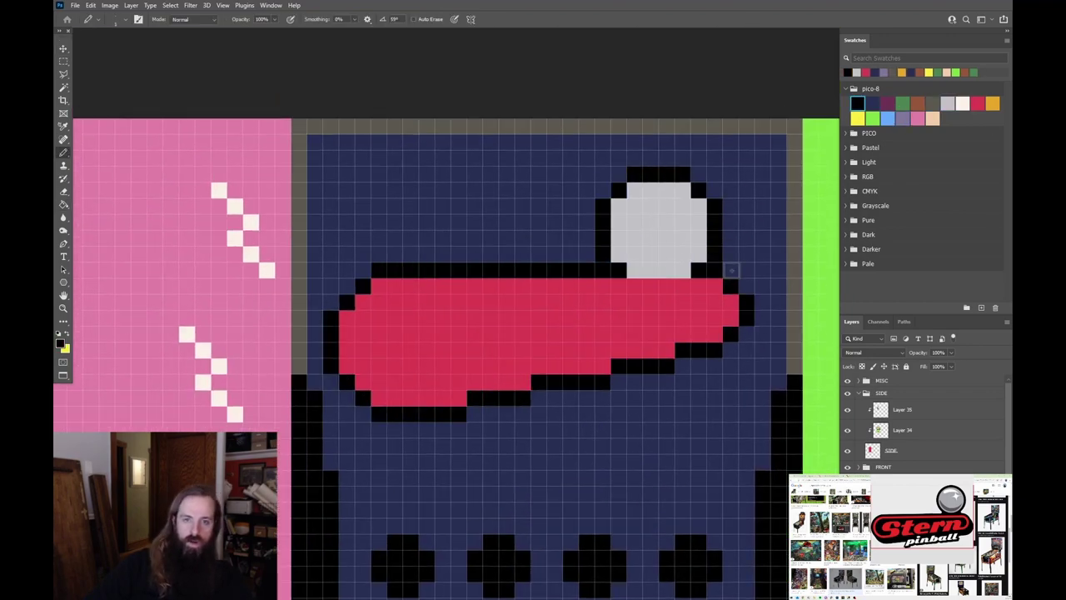
Hollow out the red plate to a one-pixel border, and add white highlights and dark gray shading to the ball
scroll(423, 364, up, 2)
key(e)
drag(430, 307, 780, 307)
key(b)
scroll(808, 237, up, 1)
scroll(808, 238, right, 2)
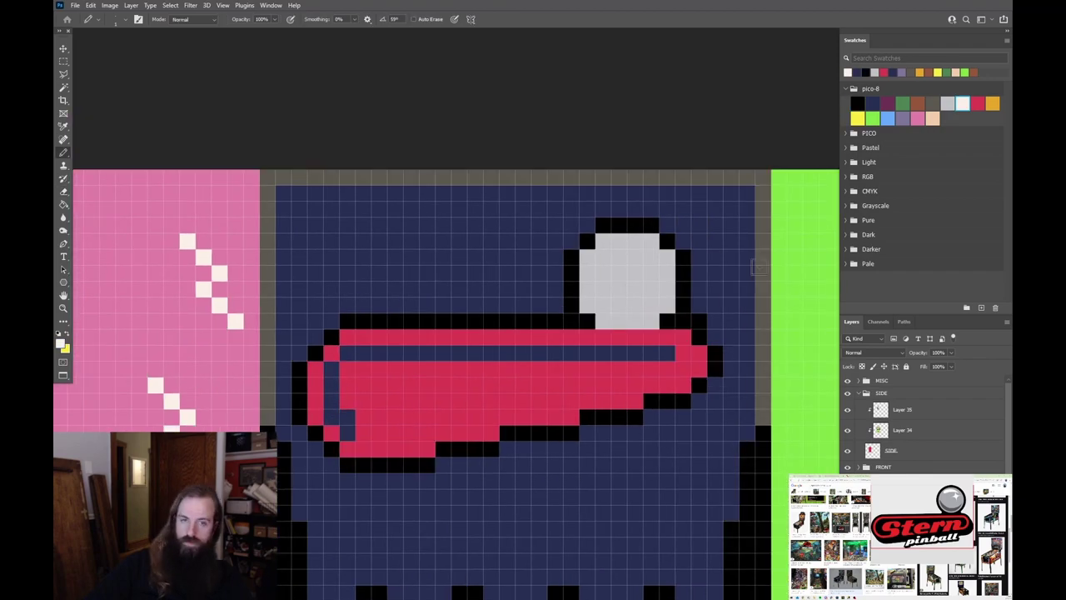
scroll(634, 320, down, 1)
scroll(633, 320, left, 2)
key(e)
drag(435, 309, 494, 373)
mouse_move(703, 308)
mouse_down()
mouse_move(570, 311)
mouse_move(490, 348)
mouse_up()
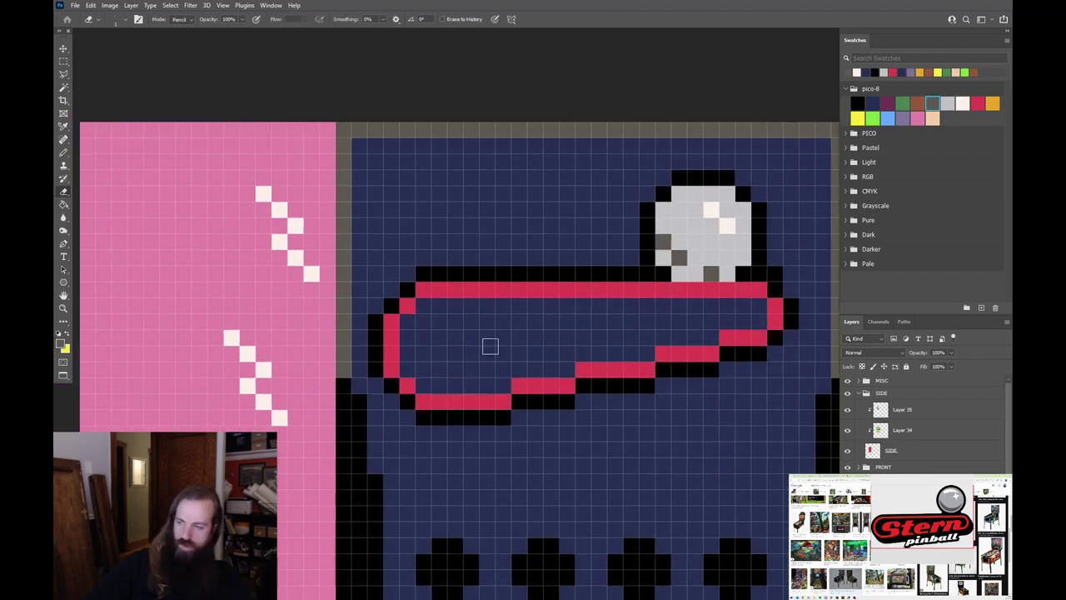
Fill the logo plate and its drop shadow with black, and start the red lettering with "St"
scroll(367, 352, down, 1)
scroll(367, 353, right, 2)
key(b)
scroll(699, 295, right, 2)
mouse_move(663, 291)
mouse_down()
mouse_move(428, 356)
mouse_move(669, 319)
mouse_move(500, 364)
mouse_up()
scroll(690, 286, up, 1)
scroll(508, 333, left, 2)
click(682, 234)
click(508, 349)
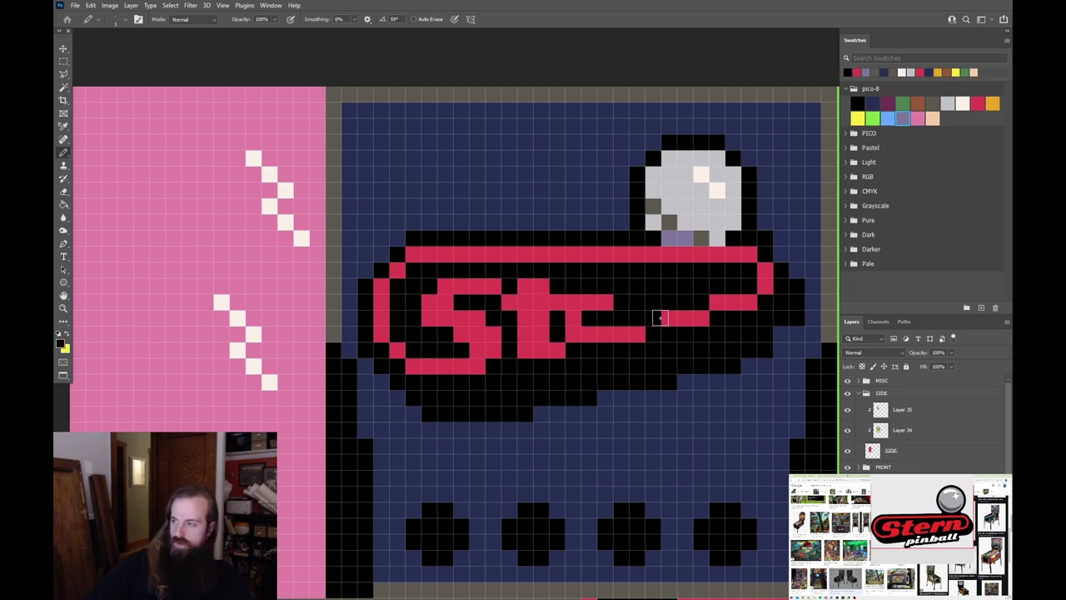
Complete the red "Stern" lettering on the logo, refining the letter gaps with black pixels
scroll(752, 283, down, 1)
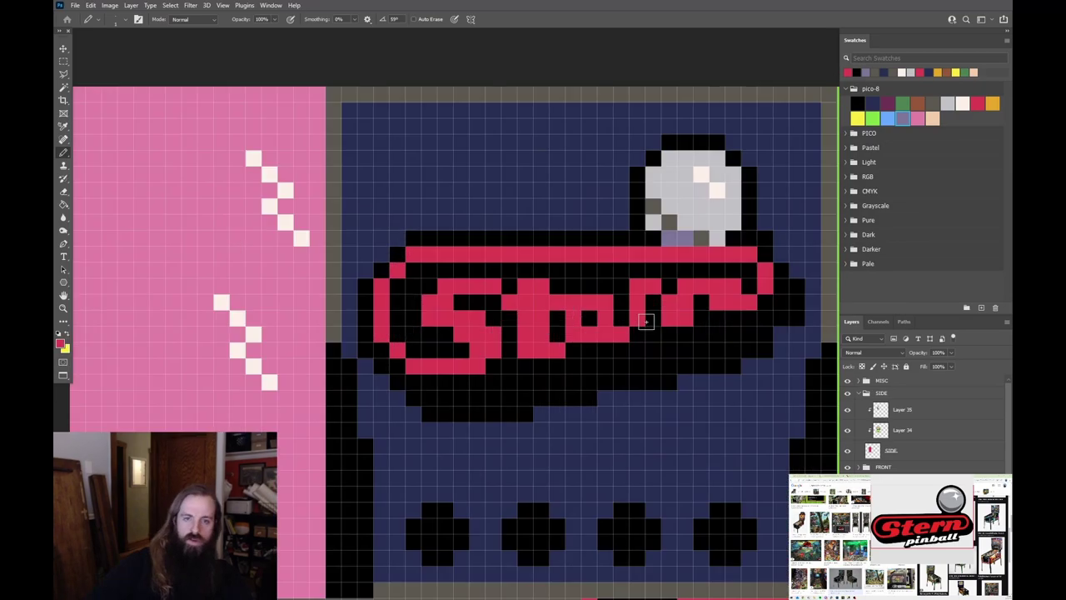
scroll(721, 331, down, 3)
scroll(519, 316, up, 4)
scroll(749, 279, down, 3)
scroll(521, 319, up, 4)
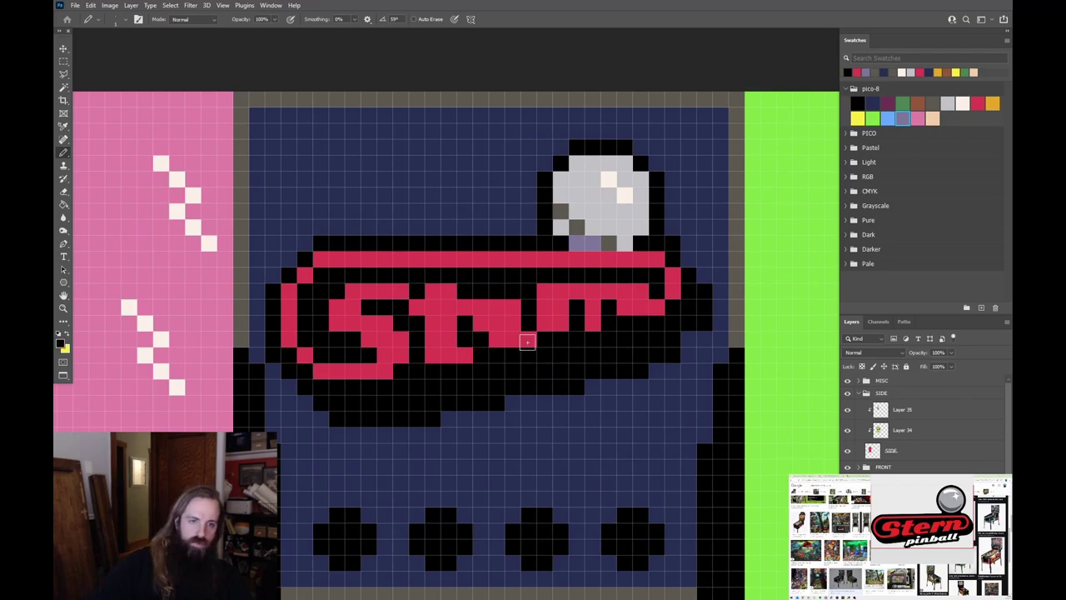
scroll(571, 317, down, 4)
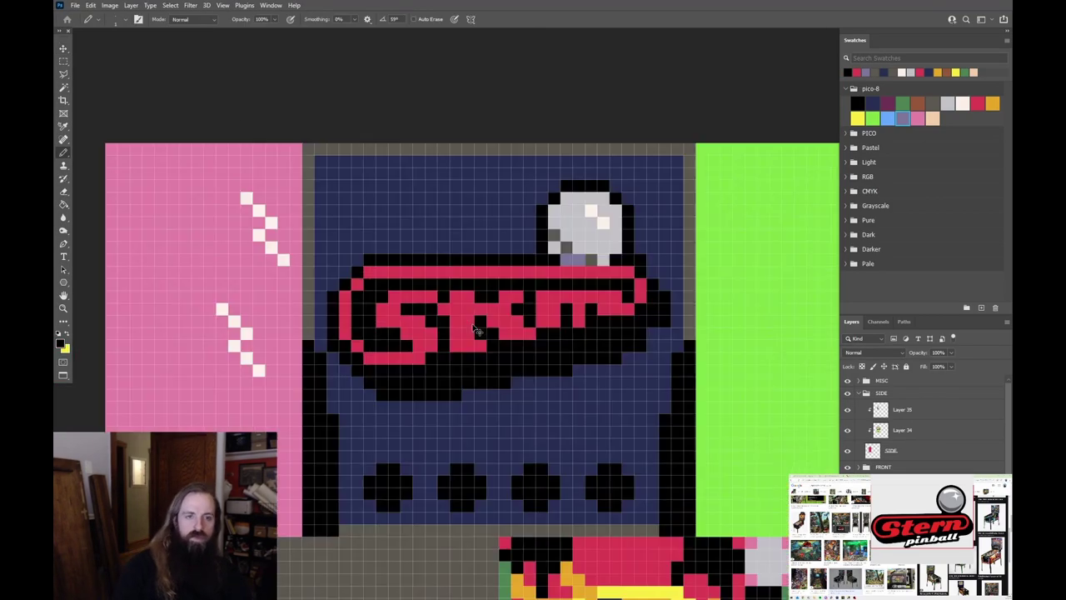
Dither the dark blue back panel with a gray checkerboard, leaving a solid blue circle behind the logo
key(v)
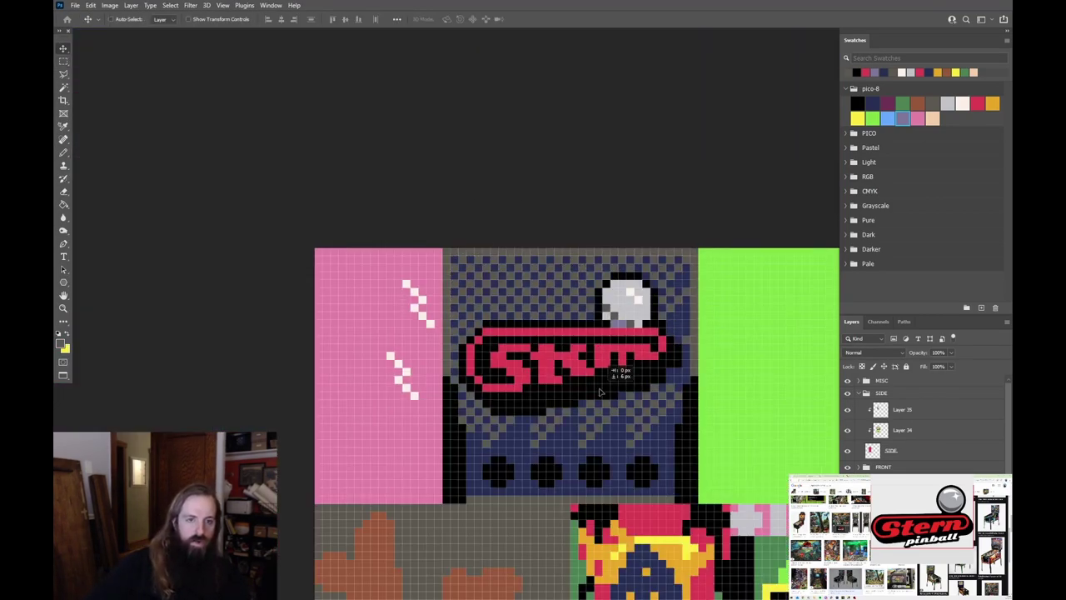
drag(675, 333, 675, 365)
scroll(723, 408, down, 5)
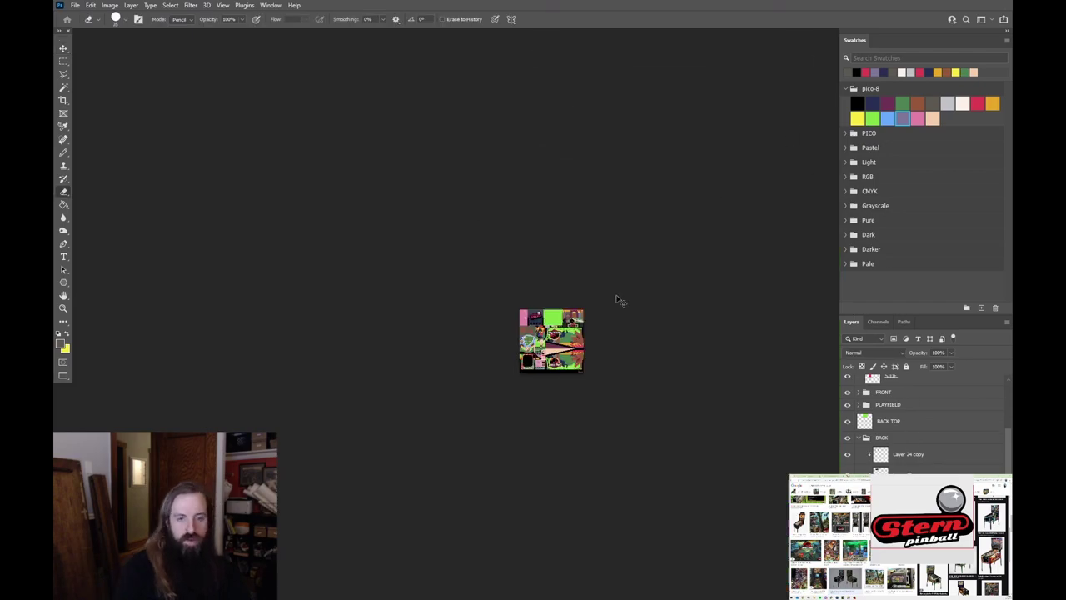
key(ctrl+alt+s)
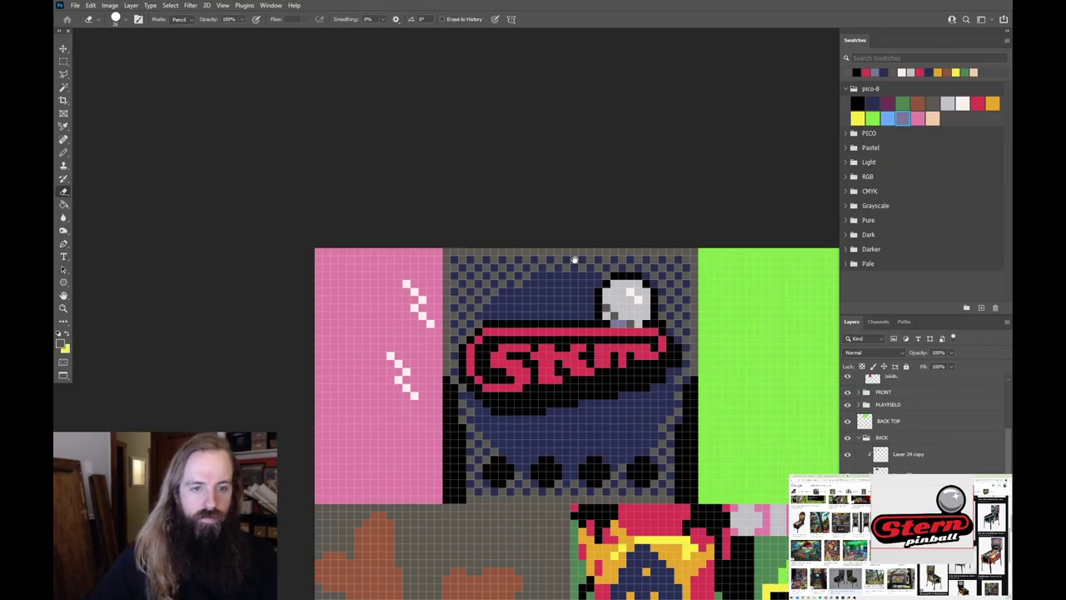
Cut the Stern logo from the back panel and paste it enlarged onto the bright green panel
drag(334, 175, 547, 343)
key(ctrl+x)
key(ctrl+v)
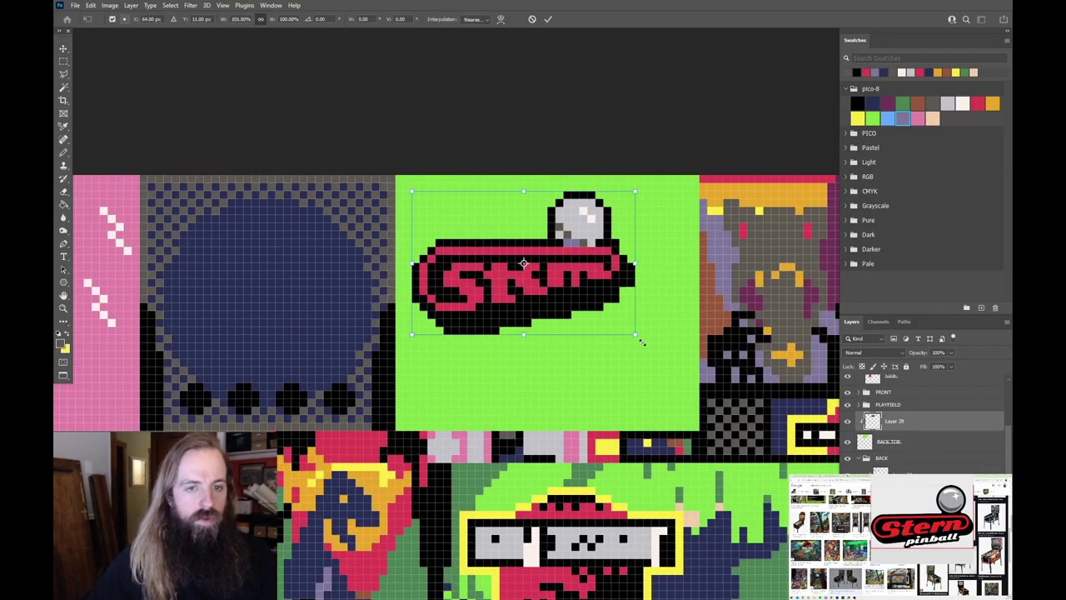
Redraw the logo larger over a dark blue background, with a red-bordered black plate and a shaded light gray ball
key(b)
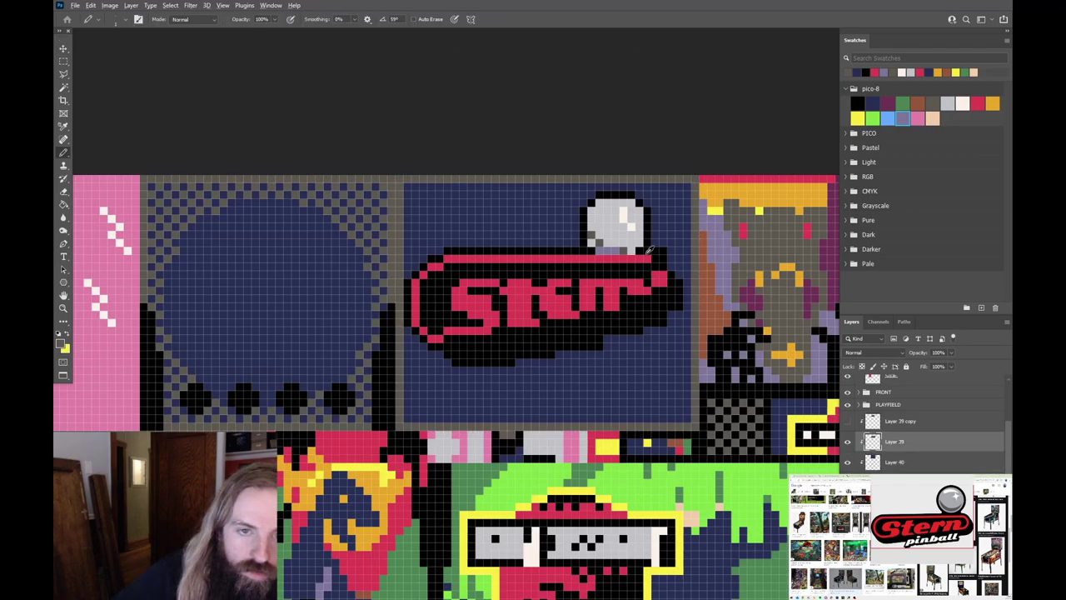
mouse_move(451, 342)
mouse_down()
mouse_move(453, 300)
mouse_move(650, 276)
mouse_move(583, 316)
mouse_up()
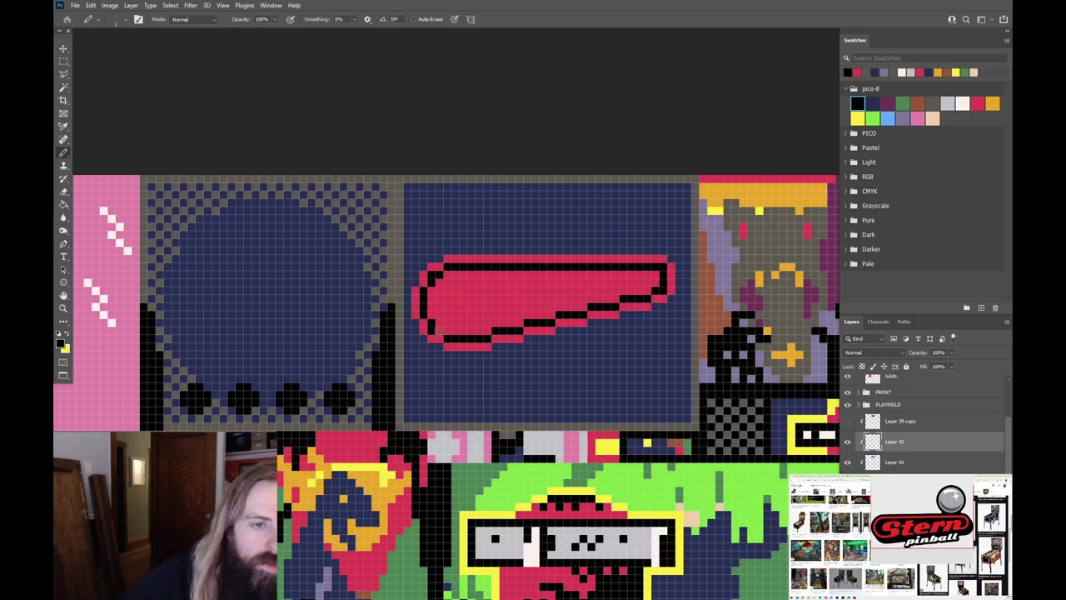
drag(438, 333, 441, 259)
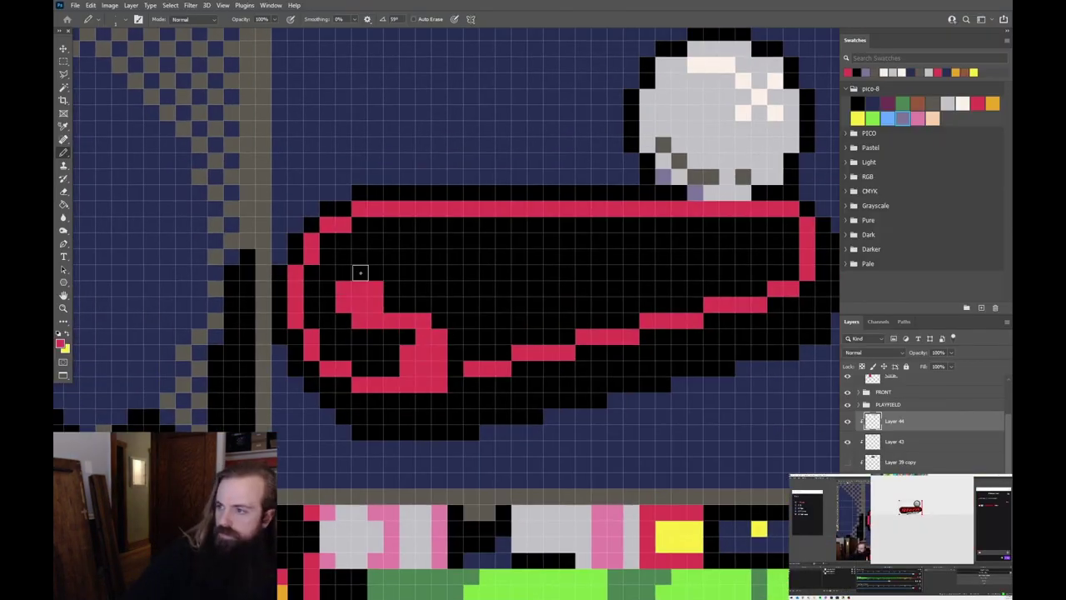
Draw the red letters "Ste" on the enlarged logo and begin the letter "r"
drag(359, 273, 440, 272)
drag(517, 275, 409, 269)
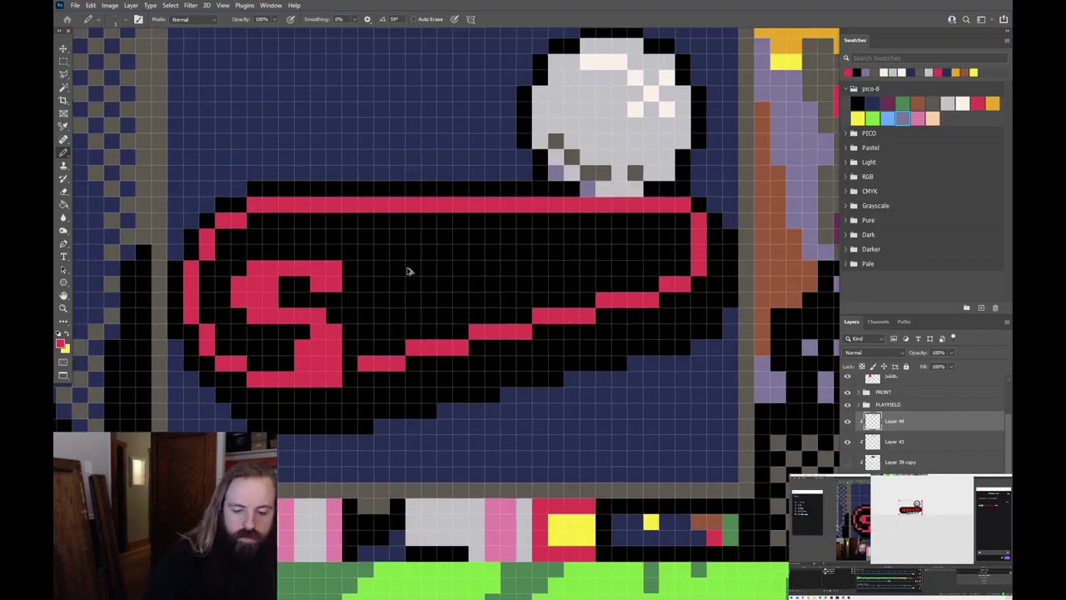
drag(311, 361, 258, 382)
drag(336, 379, 345, 287)
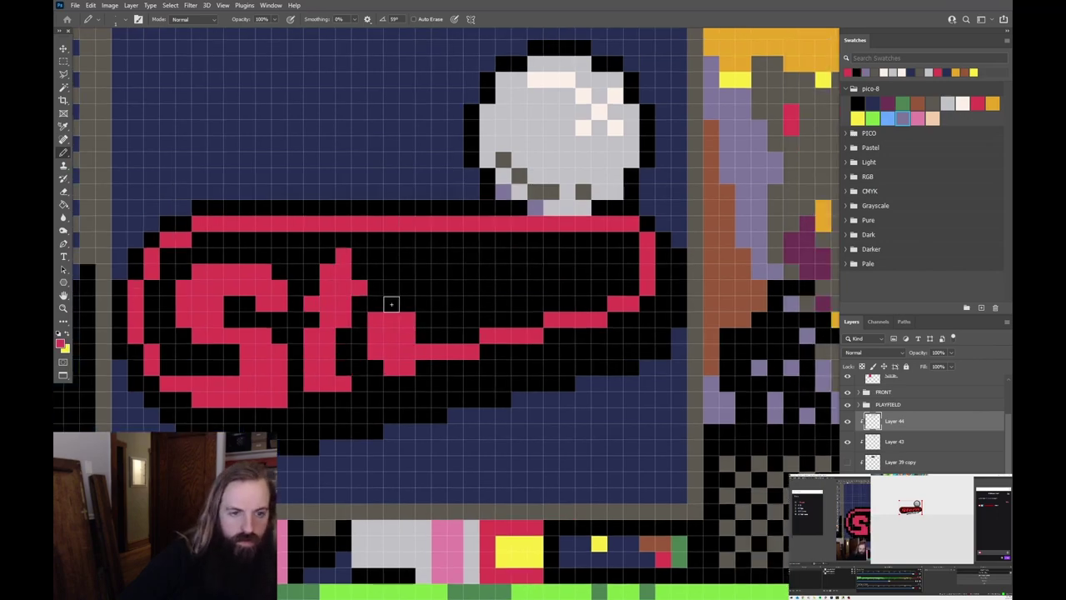
drag(471, 350, 497, 331)
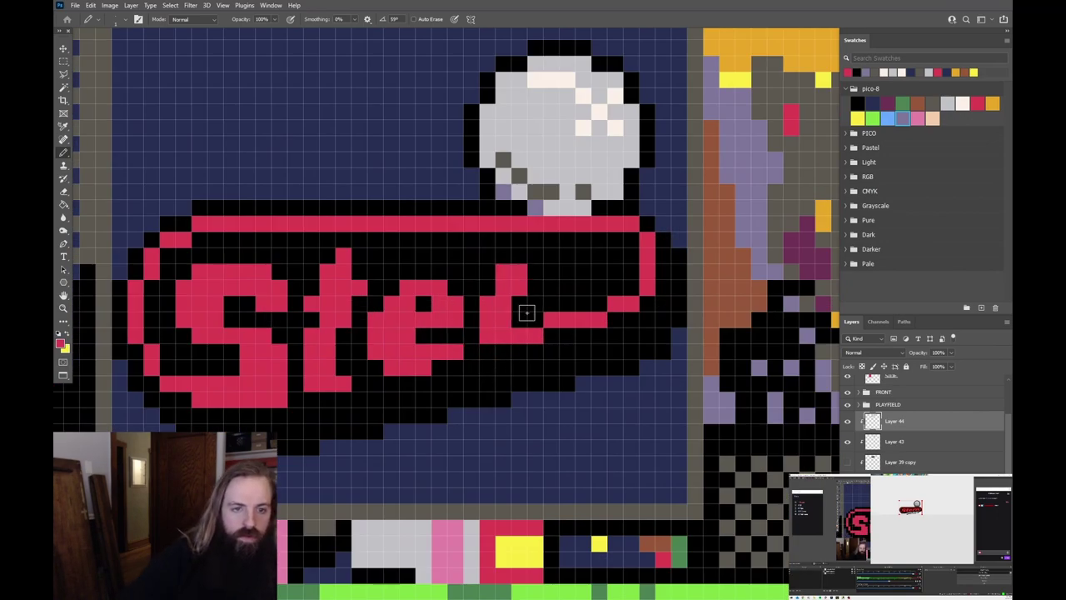
Finish the enlarged logo's "Stern" lettering in red, separating the last letters with black and dark purple pixels
scroll(534, 296, down, 10)
scroll(534, 295, up, 10)
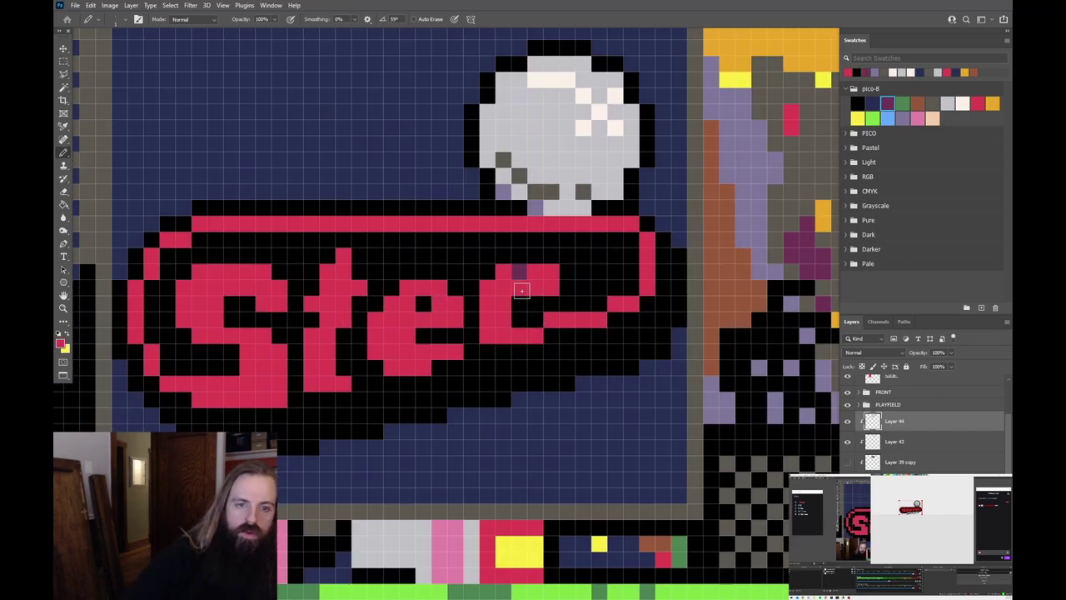
scroll(534, 295, down, 4)
scroll(538, 299, down, 1)
scroll(569, 257, up, 5)
scroll(672, 324, down, 5)
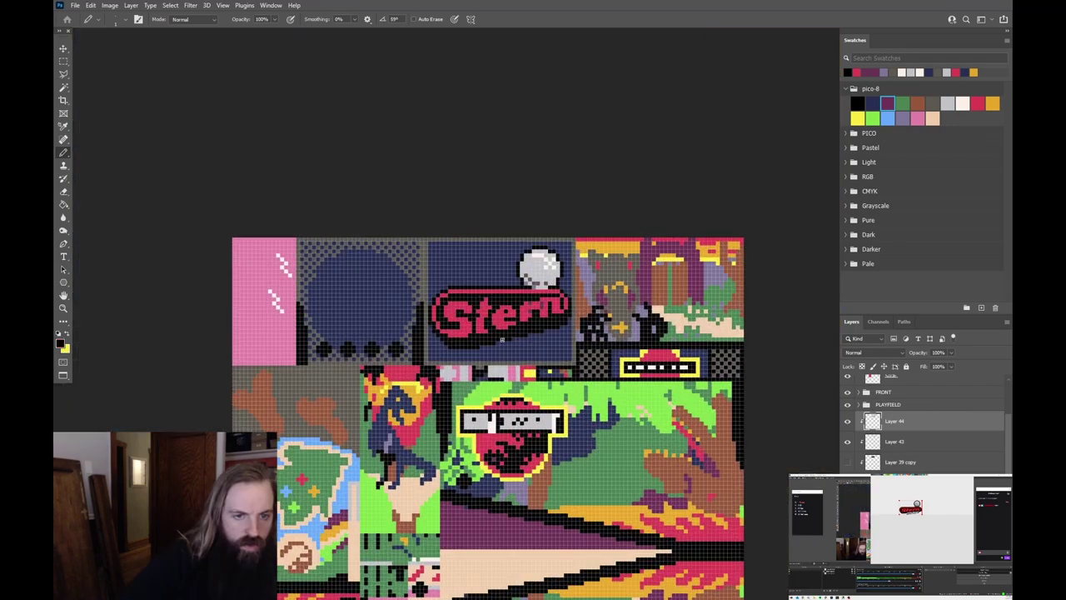
scroll(528, 305, up, 2)
scroll(528, 305, down, 5)
scroll(548, 358, up, 3)
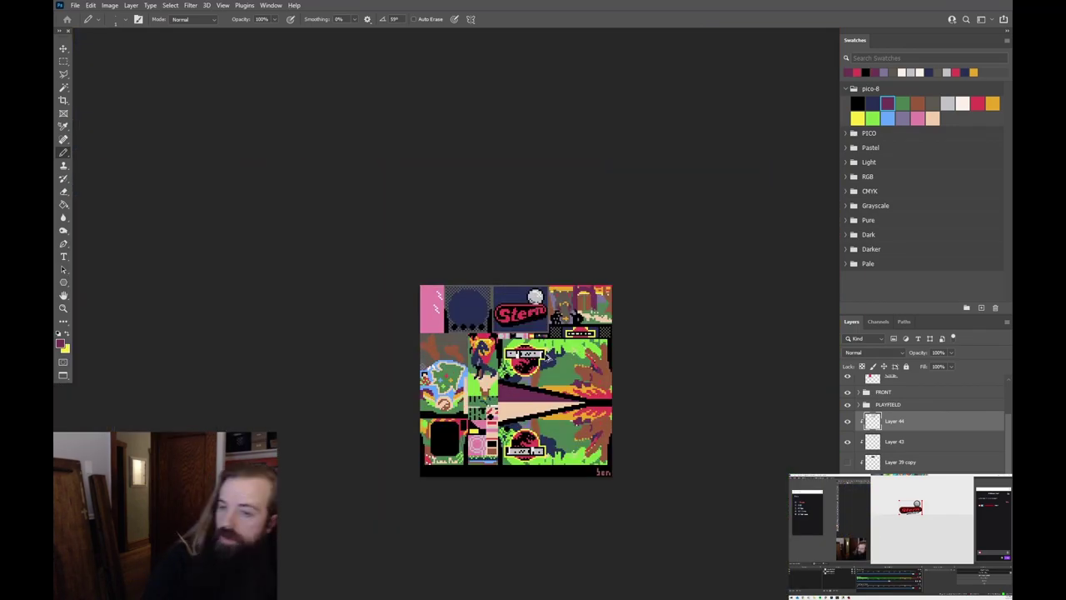
Save the texture file from Photoshop, and save the jppin model in picoCAD
key(ctrl+shift+s)
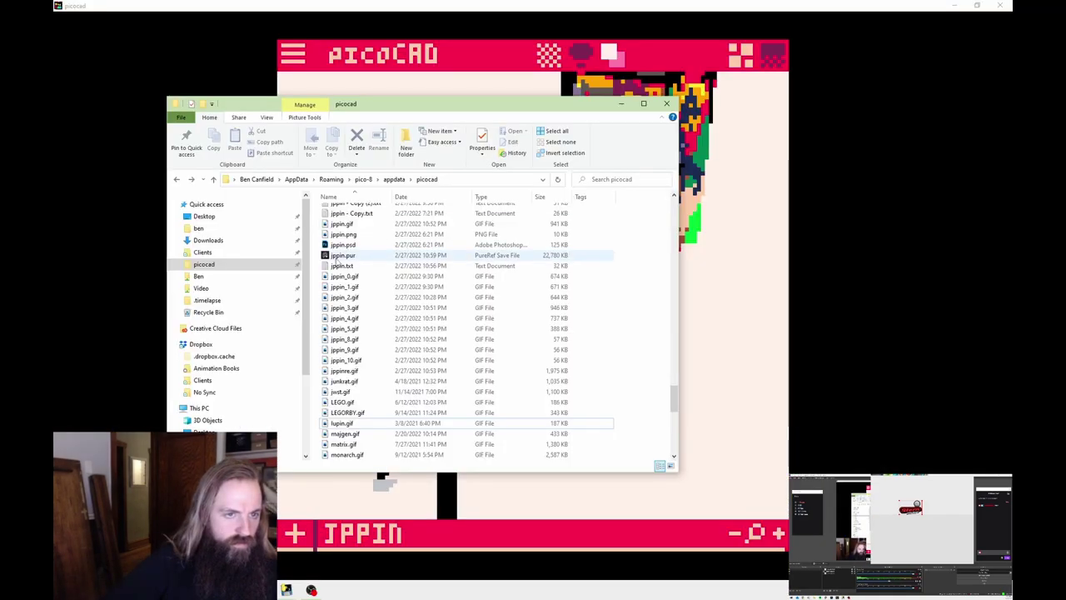
click(719, 204)
key(Tab)
key(ctrl+s)
key(Tab)
key(alt+Tab)
Touch up the lower side panel's dinosaur in Photoshop with green foliage, a red pixel on its head and peach at its foot
scroll(684, 251, up, 3)
key(m)
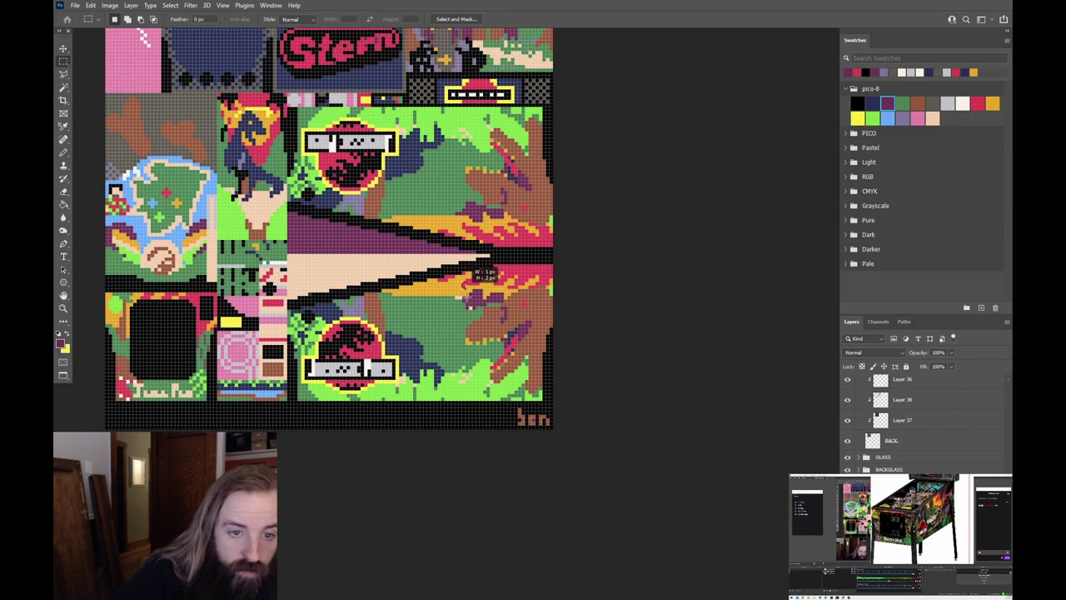
key(ctrl+d)
key(b)
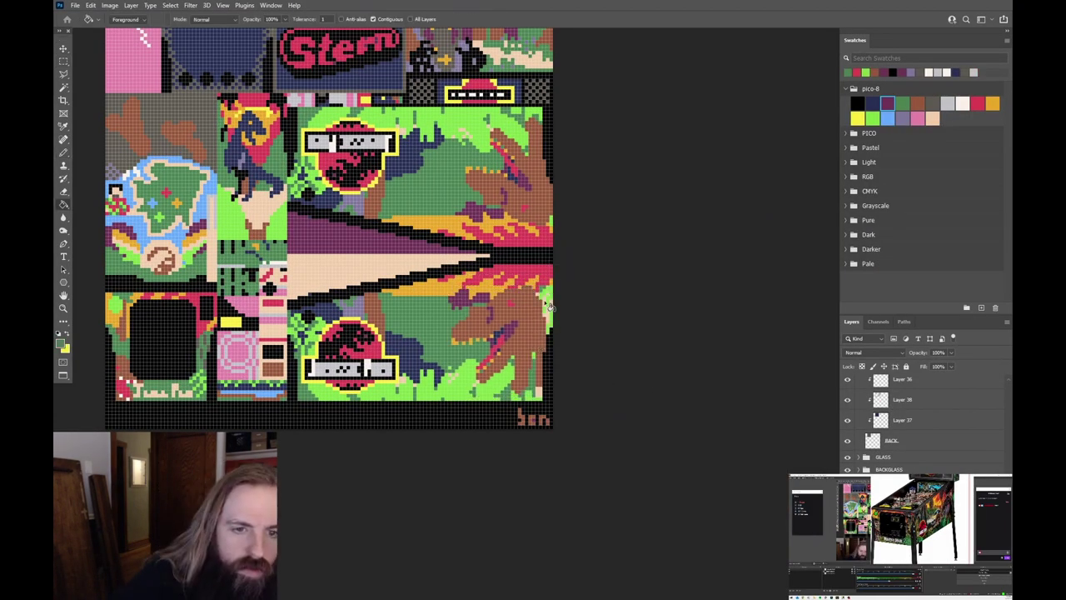
scroll(570, 277, down, 3)
scroll(569, 277, left, 3)
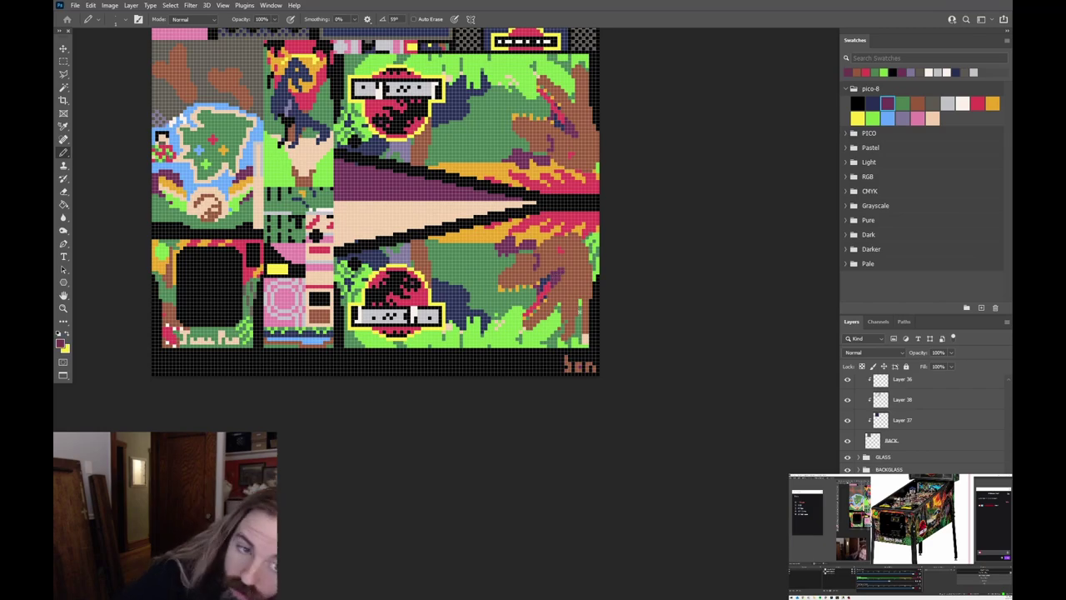
Extend the dark blue foliage beside the lower side panel's logo and paint a peach strip of ground beneath it
scroll(549, 287, down, 1)
scroll(573, 261, down, 2)
scroll(573, 262, right, 1)
alt+click(563, 245)
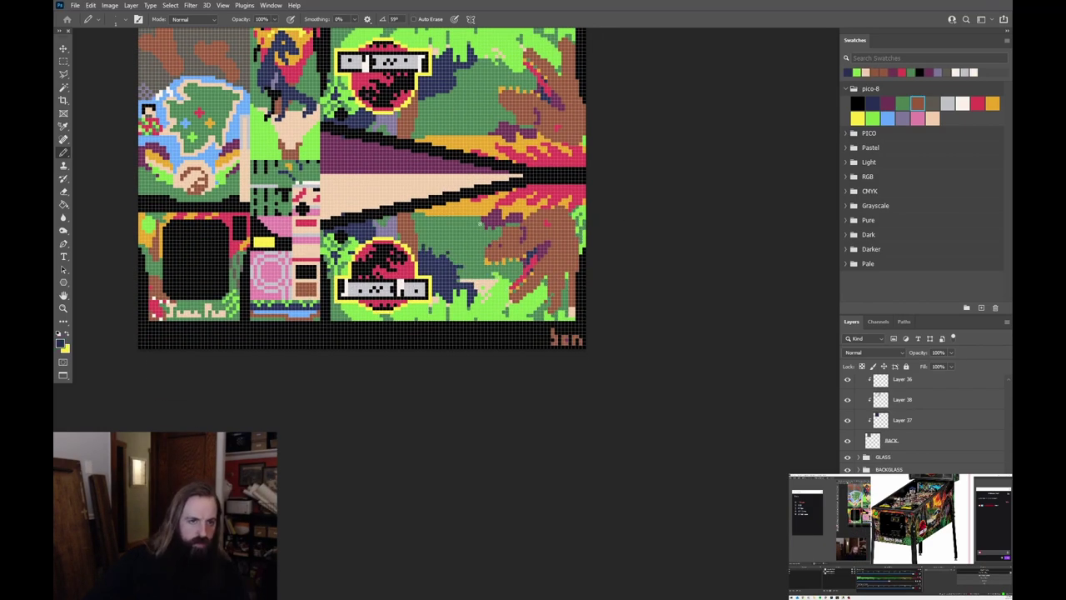
scroll(399, 223, up, 3)
scroll(400, 223, right, 2)
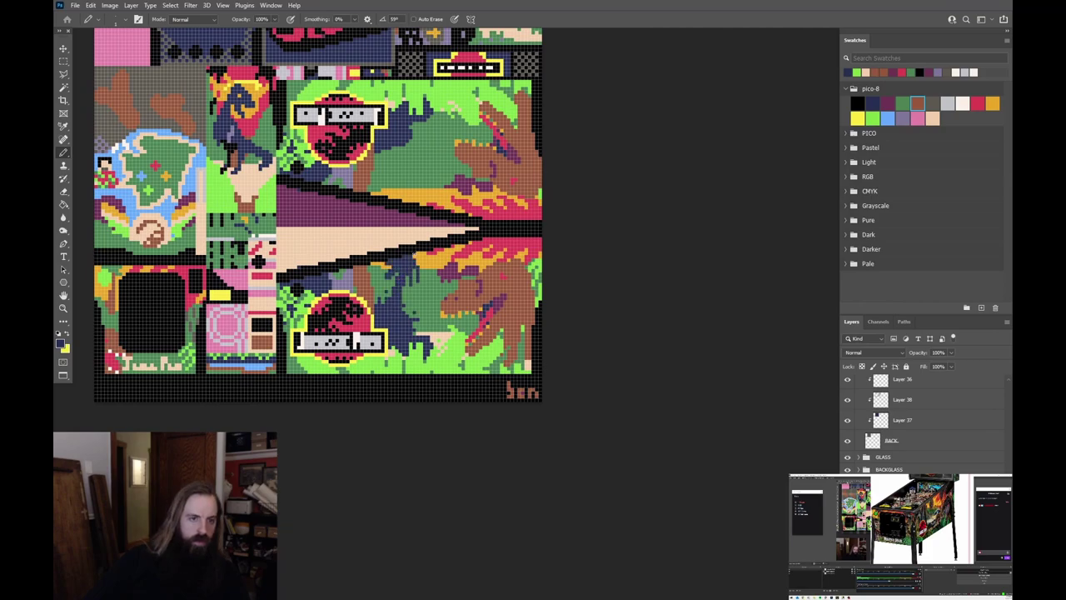
key(b)
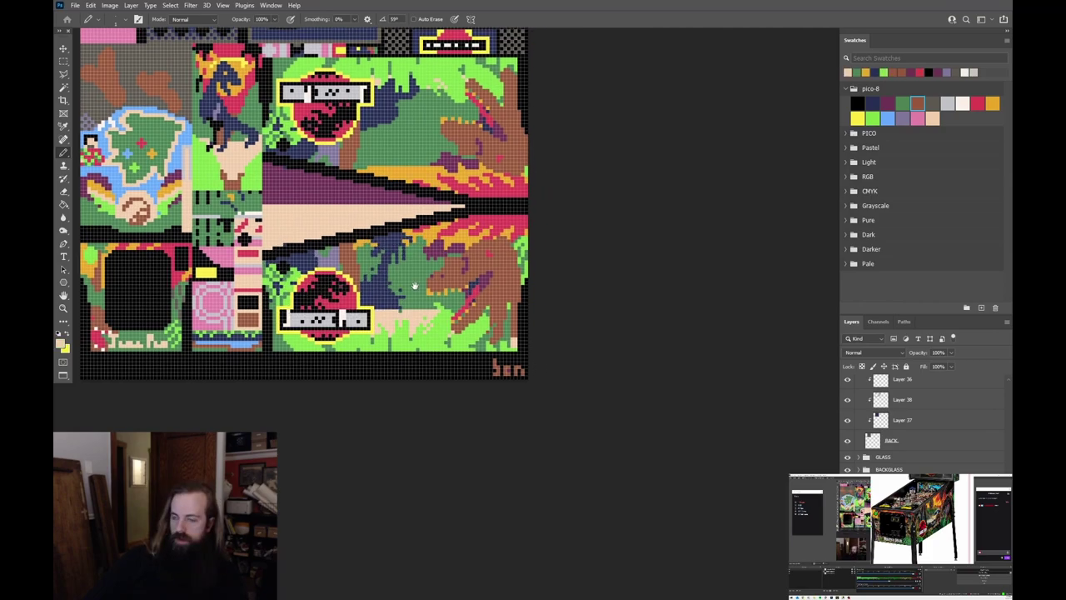
alt+click(392, 354)
Break up the lower side panel's light green grass around the logo and dinosaur with dark green pixels
scroll(383, 359, up, 4)
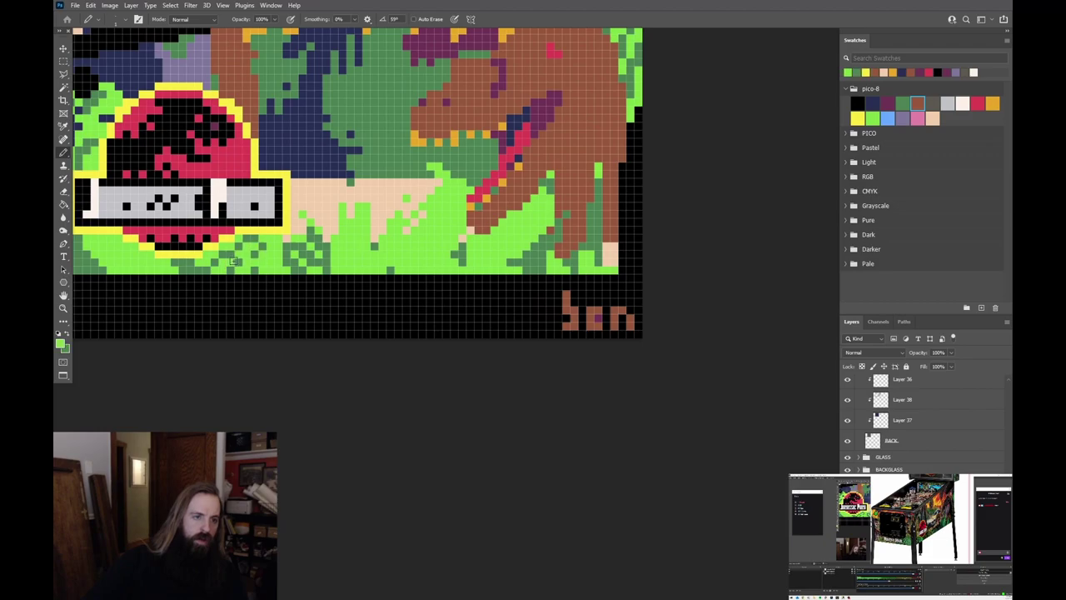
scroll(400, 267, right, 3)
scroll(392, 250, down, 1)
scroll(411, 173, down, 6)
scroll(281, 283, up, 6)
scroll(423, 218, down, 6)
scroll(500, 249, up, 4)
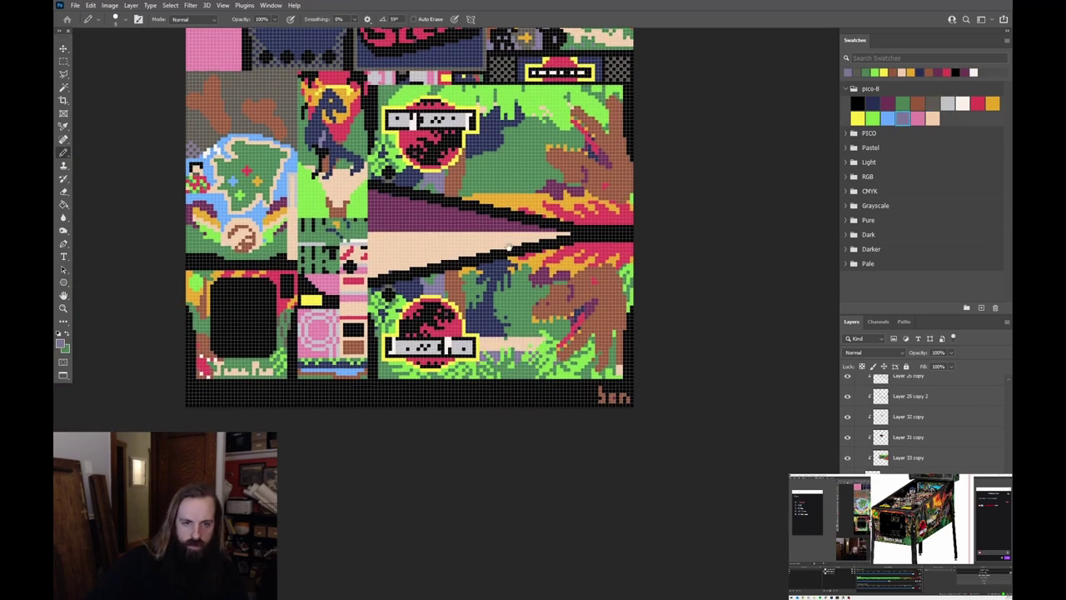
scroll(612, 315, right, 1)
scroll(583, 292, down, 3)
drag(242, 239, 390, 403)
scroll(533, 256, up, 3)
Repaint the ground below the backbox side dinosaur in lavender, with brown and light green foliage along its edges
key(v)
ctrl+click(533, 256)
scroll(465, 323, up, 1)
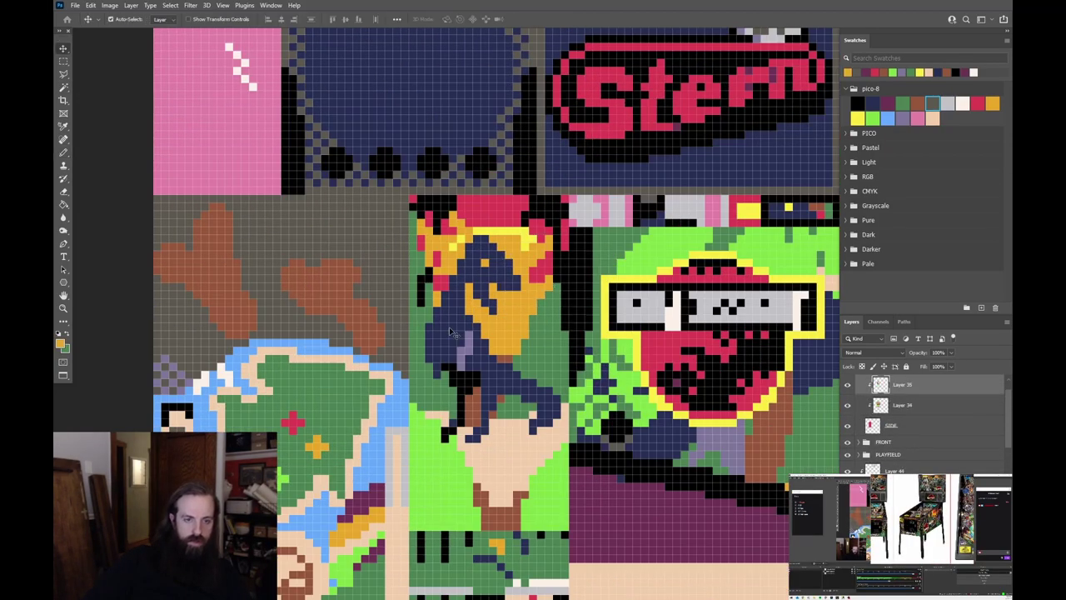
key(b)
scroll(433, 333, down, 4)
scroll(433, 333, right, 1)
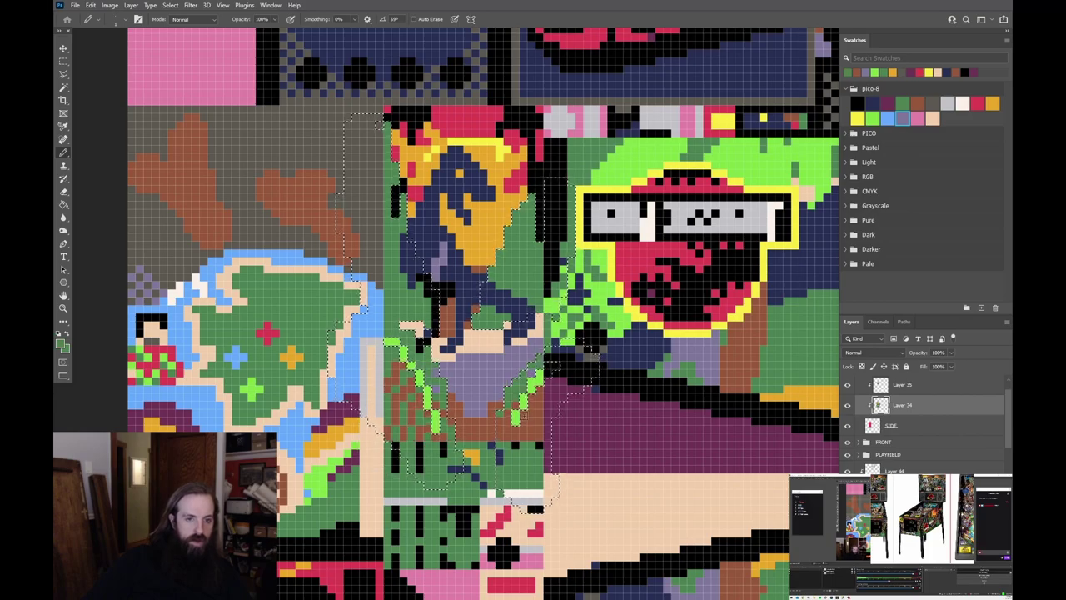
scroll(537, 361, down, 5)
scroll(377, 339, up, 7)
scroll(584, 417, down, 5)
scroll(618, 440, up, 6)
scroll(552, 211, up, 2)
Shade the backbox side dinosaur with dark grey patches on its body and a brown pixel beside its eye
ctrl+click(552, 211)
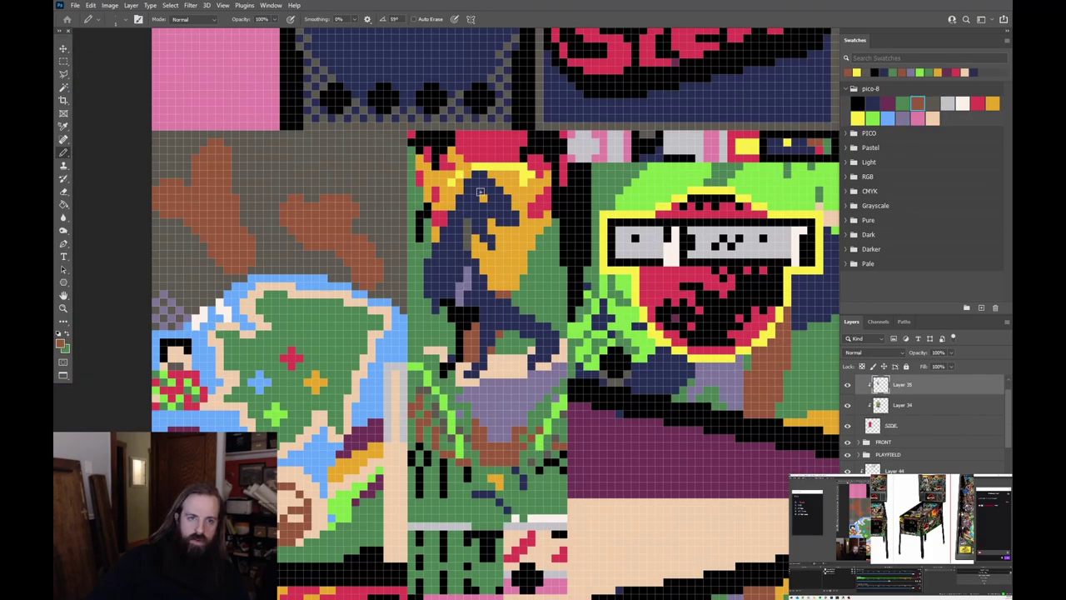
scroll(553, 211, down, 5)
key(alt+Tab)
click(825, 9)
click(212, 56)
key(alt+Tab)
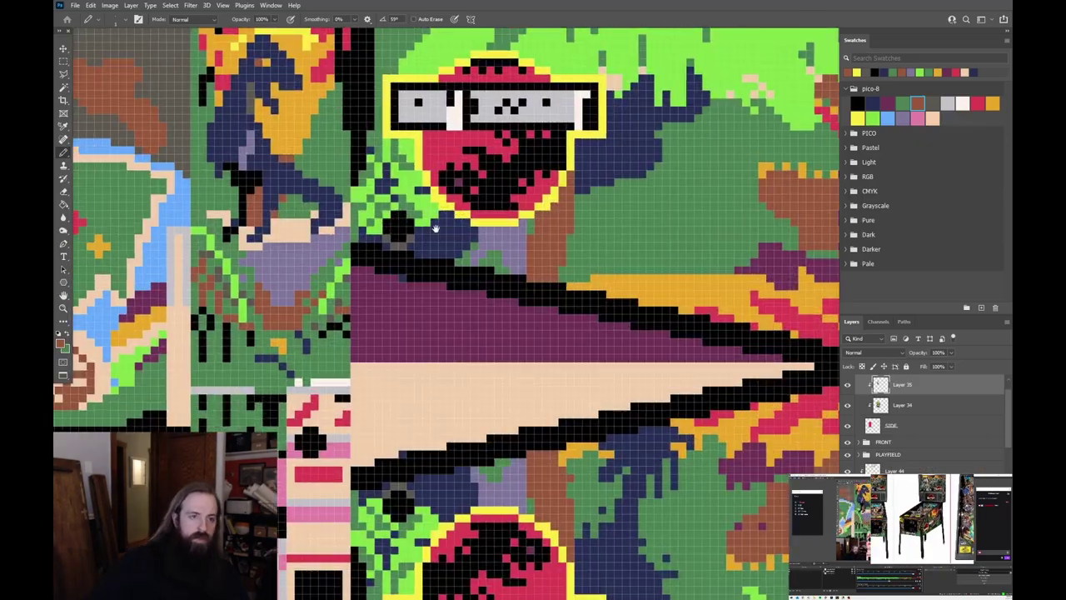
scroll(333, 320, down, 3)
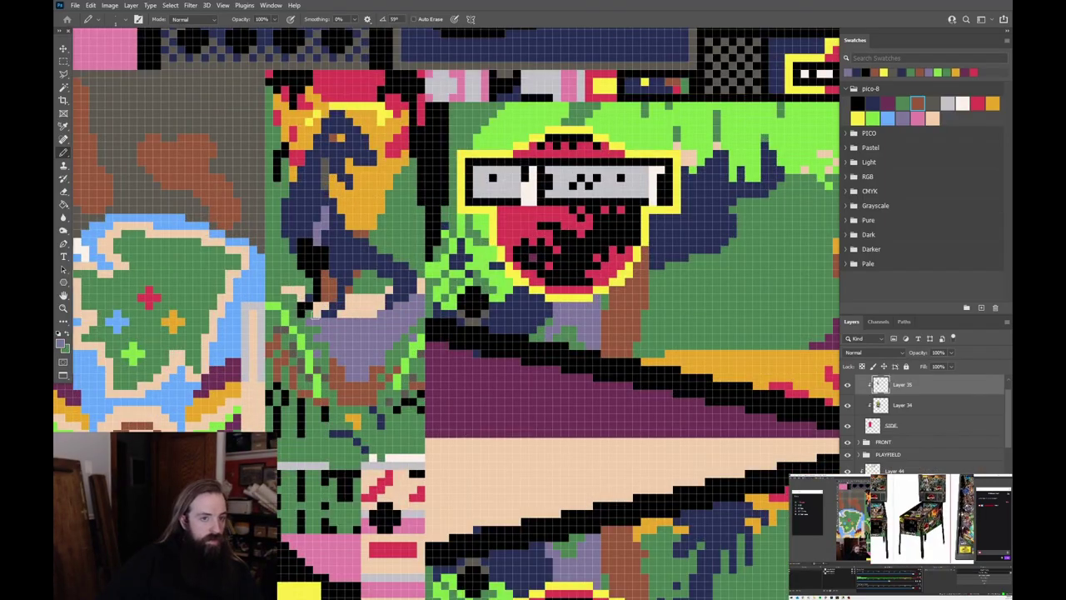
scroll(365, 315, down, 3)
scroll(338, 328, up, 3)
key(w)
click(383, 264)
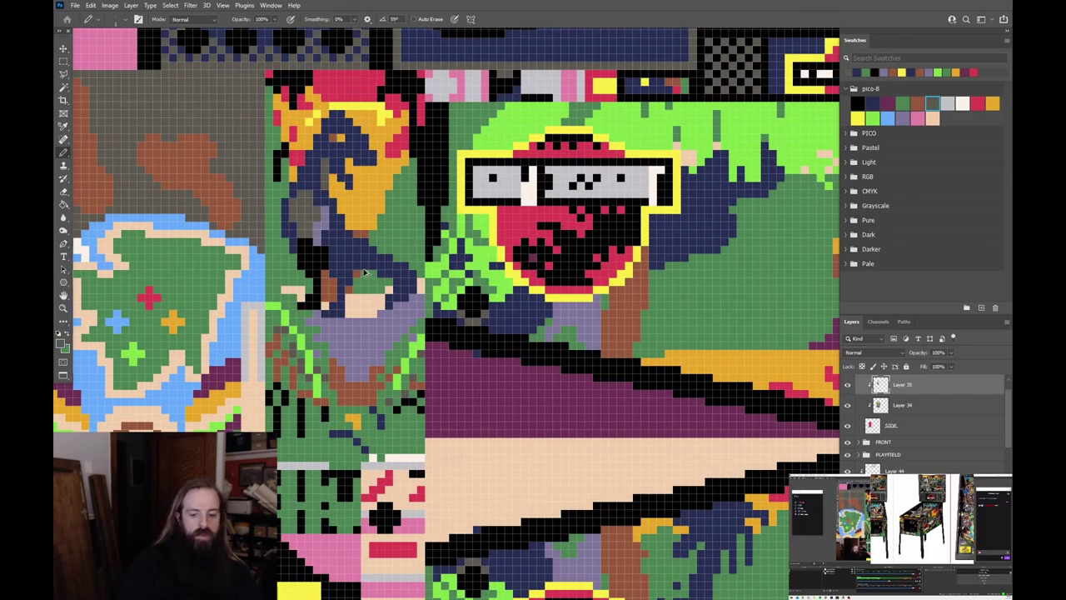
Touch up the lower side panel's grass with more dark green blades and lavender pixels below the peach ground
scroll(367, 275, down, 5)
scroll(404, 257, up, 3)
key(v)
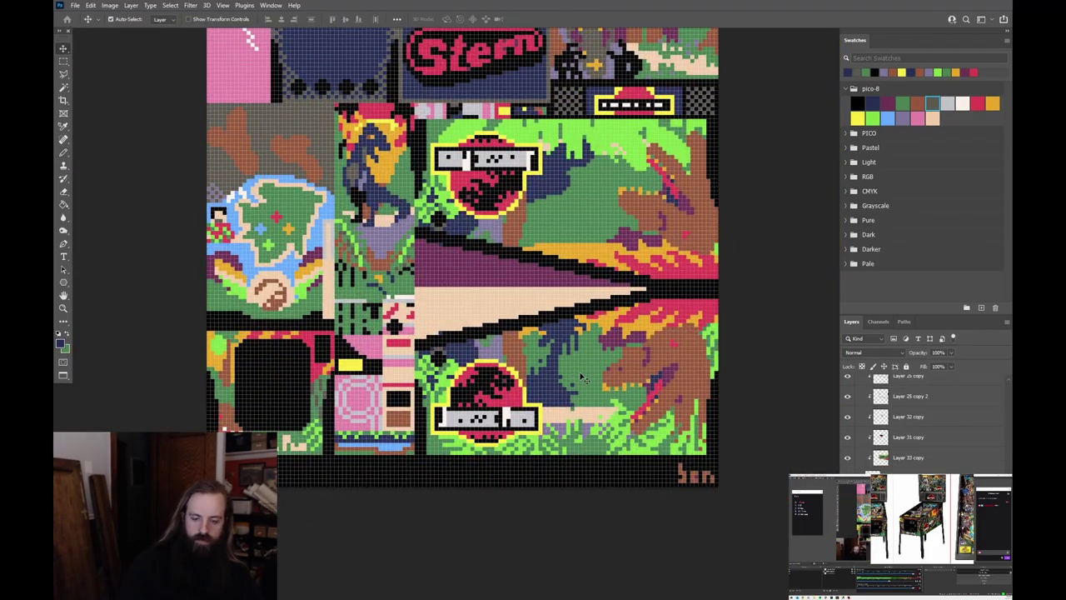
scroll(584, 377, up, 3)
key(b)
scroll(643, 322, down, 3)
scroll(304, 336, up, 3)
key(v)
Switch to picoCAD, save the retextured jppin model and open the picocad save folder
click(304, 336)
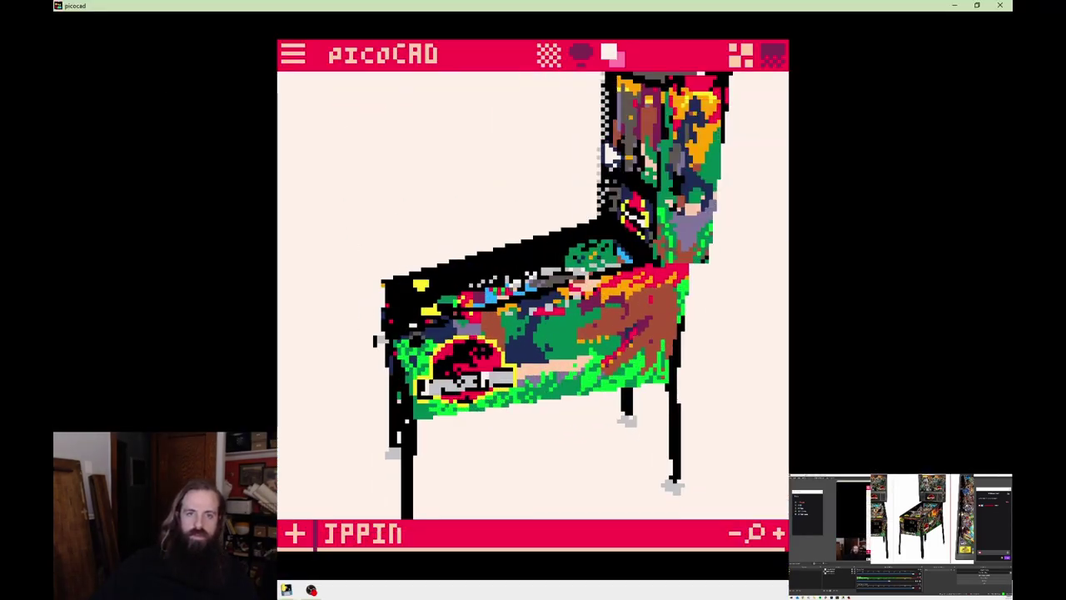
right_click(504, 204)
click(504, 204)
key(ctrl+s)
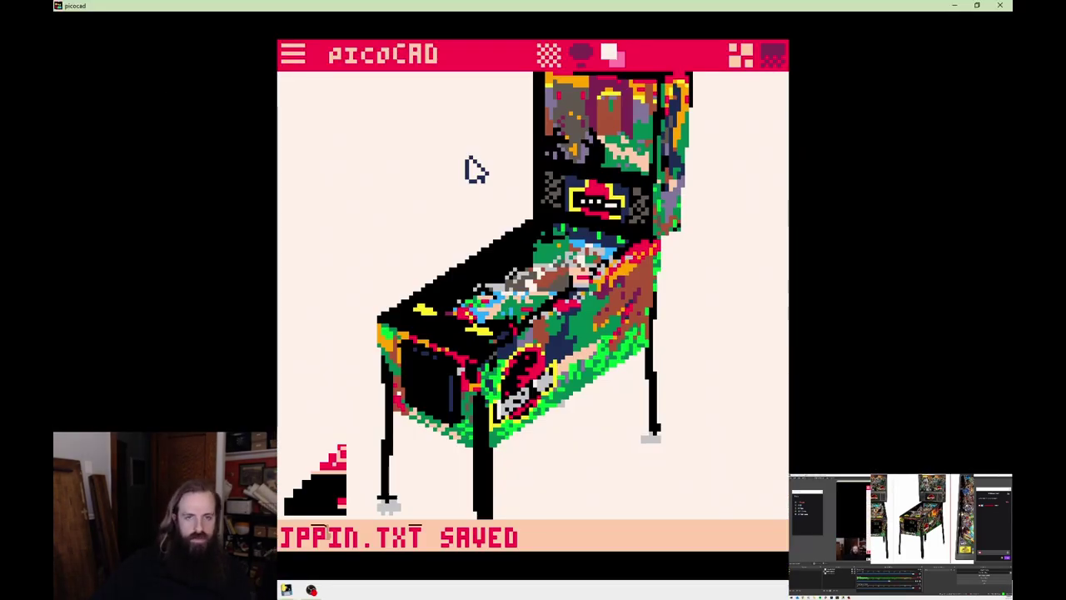
click(292, 54)
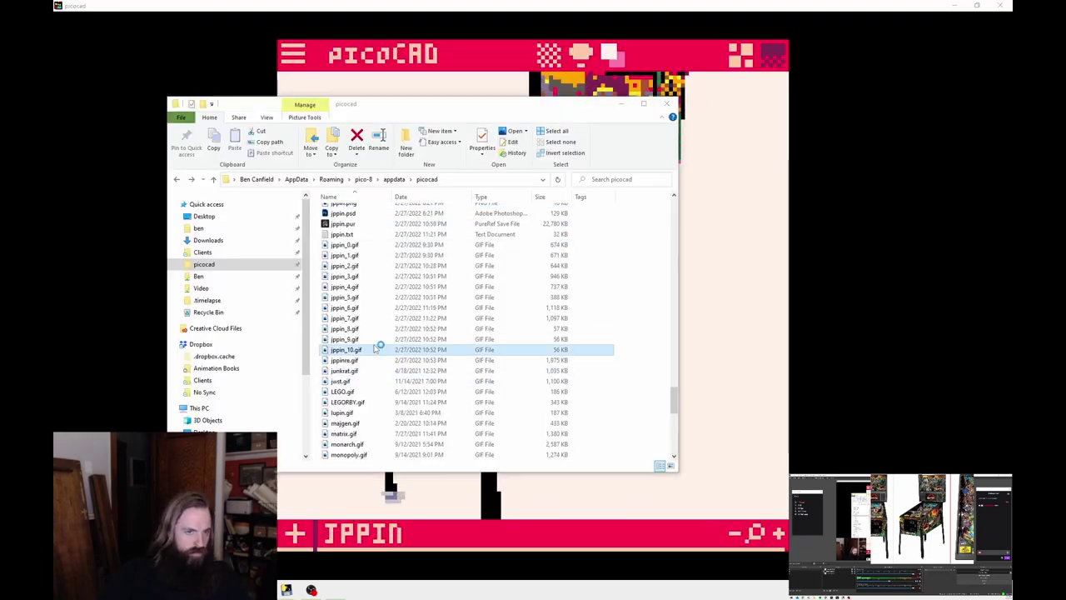
Return to Photoshop and paint a black diagonal arm over the flames at the rear of both side panels
key(alt+Tab)
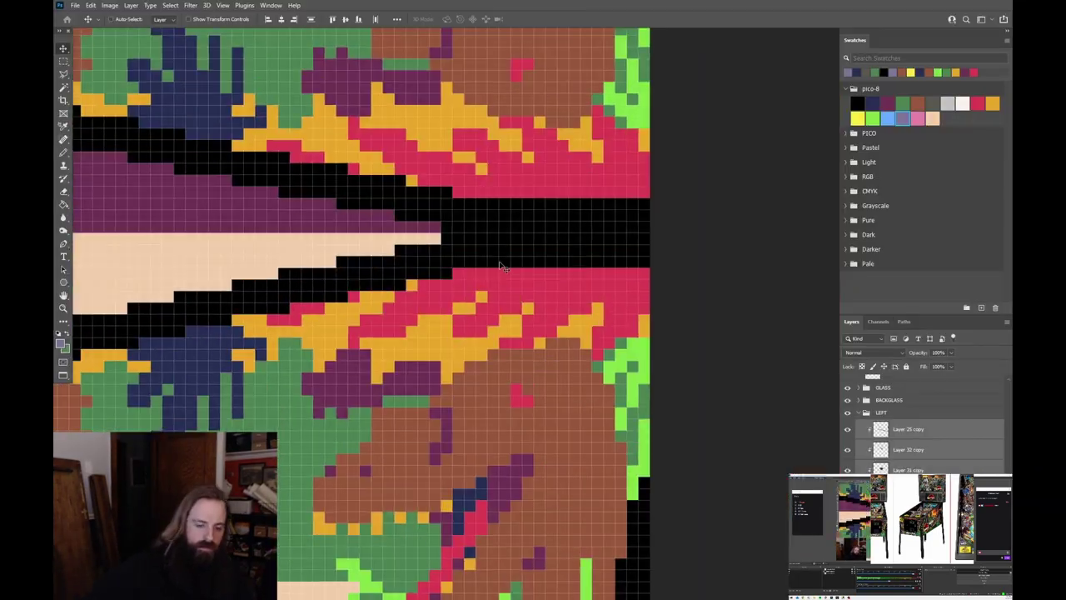
drag(569, 302, 599, 275)
scroll(583, 275, down, 1)
alt+click(560, 244)
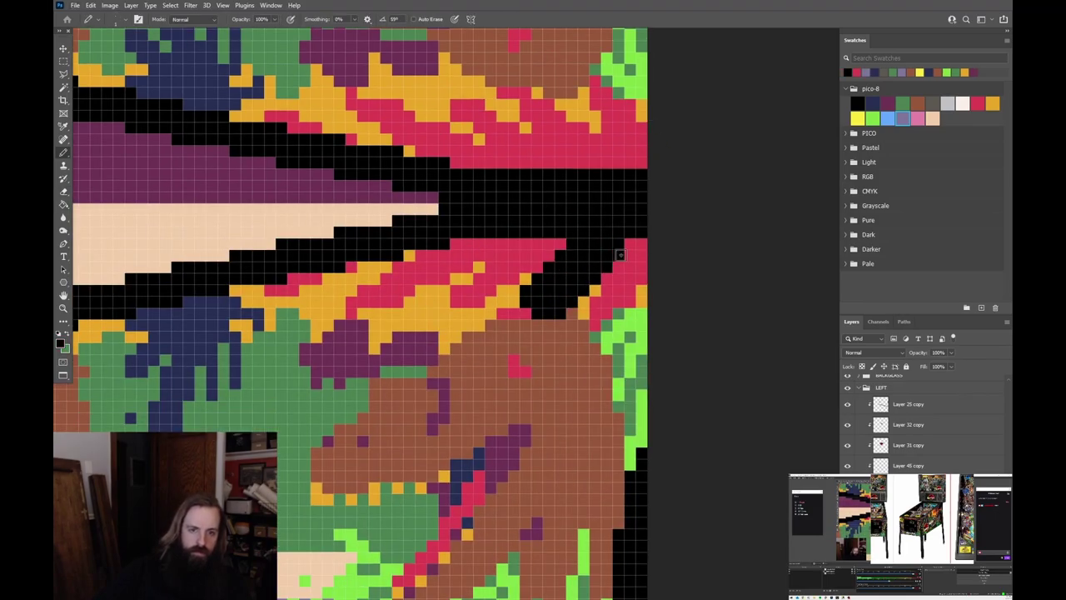
scroll(614, 265, down, 5)
scroll(625, 241, up, 5)
scroll(634, 216, down, 4)
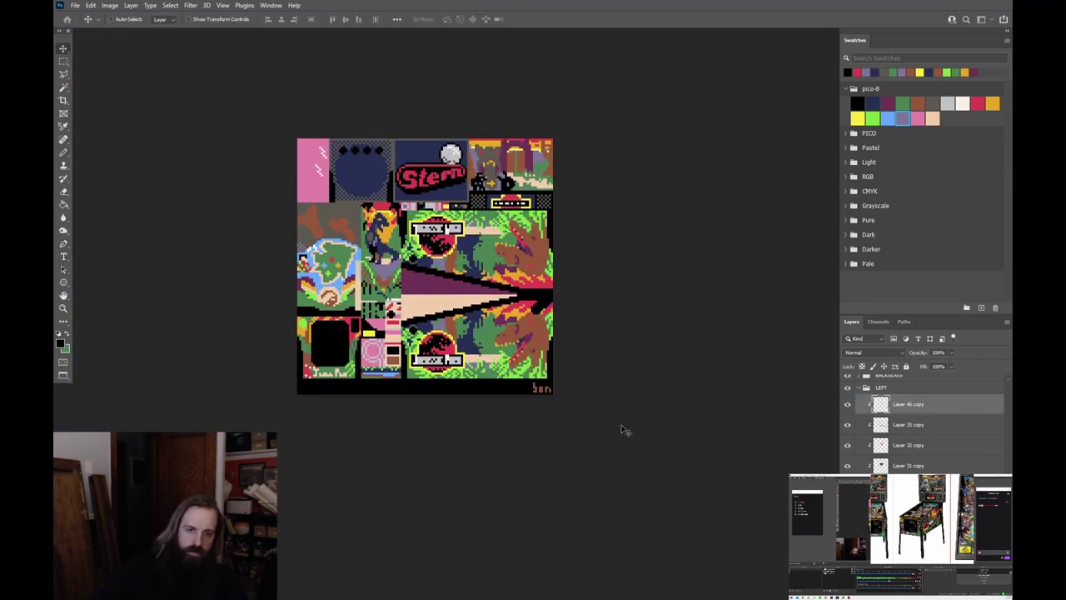
Paint orange patches along the blue edges of the playfield's lower half on a separate layer
scroll(582, 350, up, 4)
right_click(691, 296)
key(Escape)
click(993, 102)
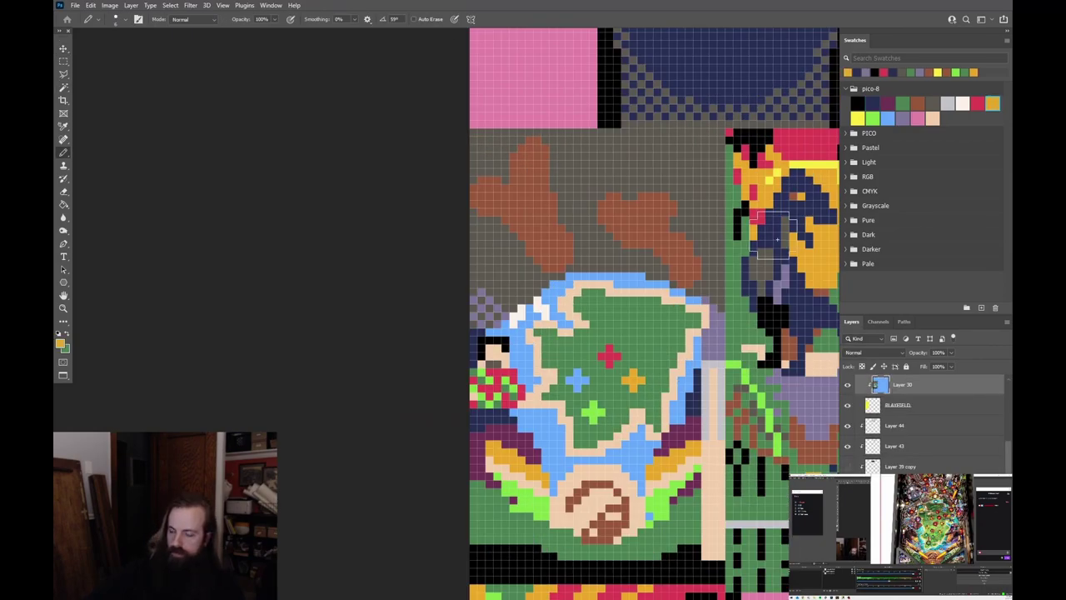
right_click(558, 201)
key(Escape)
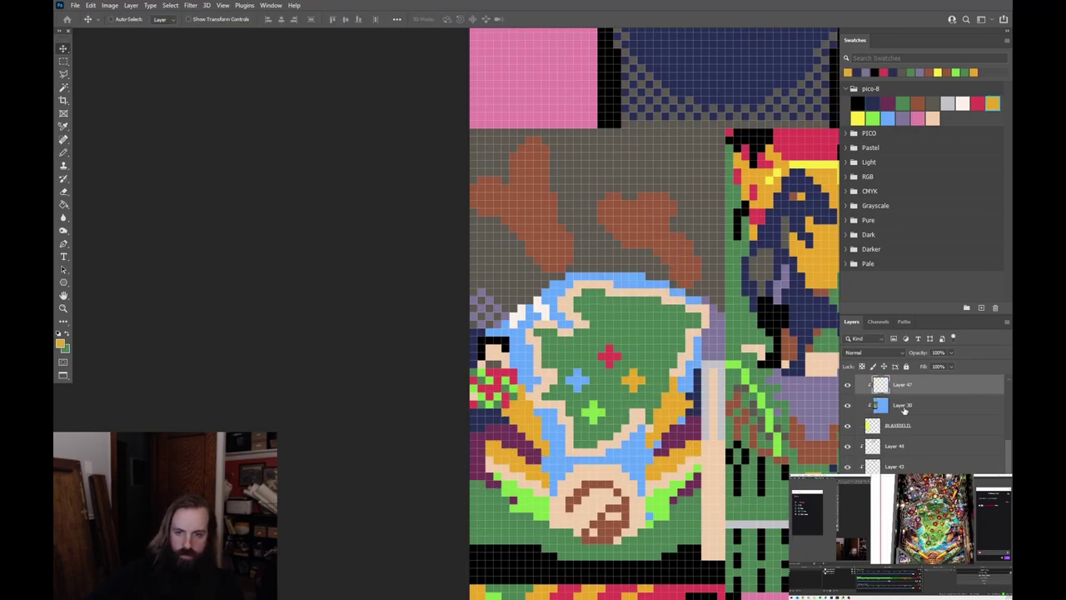
Thicken the black arm at the rear of both side panels in Photoshop, checking its shape on the picoCAD model
key(alt+Tab)
scroll(332, 302, up, 3)
key(alt+Tab)
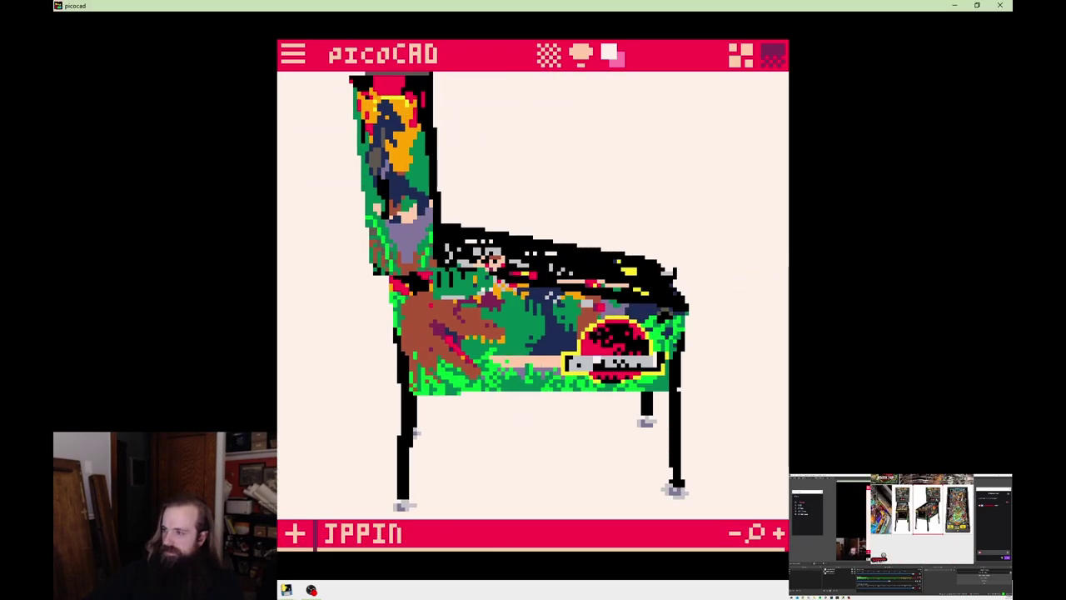
key(alt+Tab)
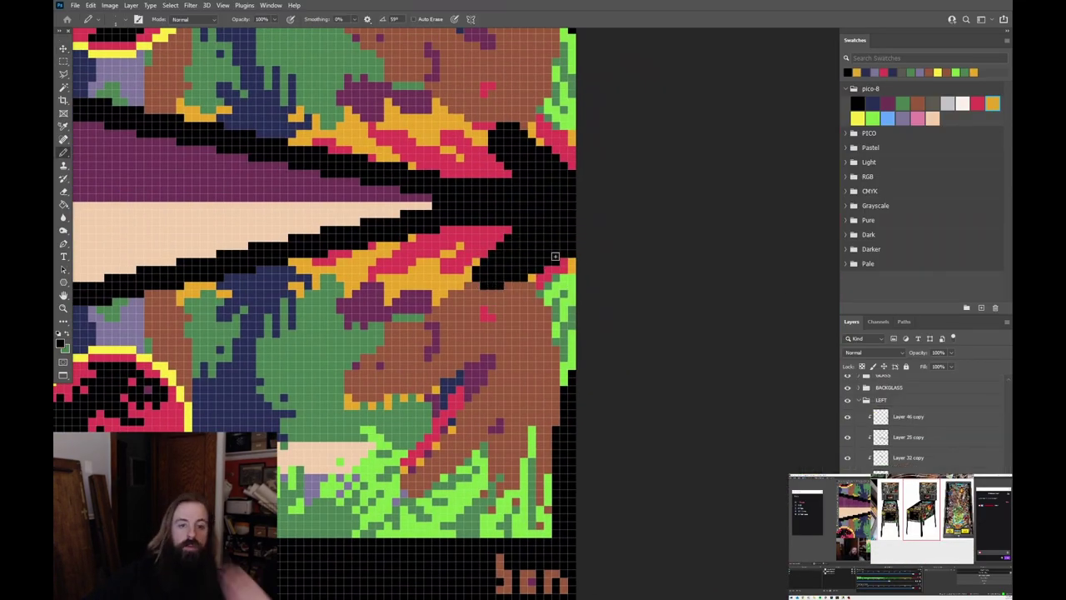
key(alt+Tab)
click(728, 286)
key(alt+Tab)
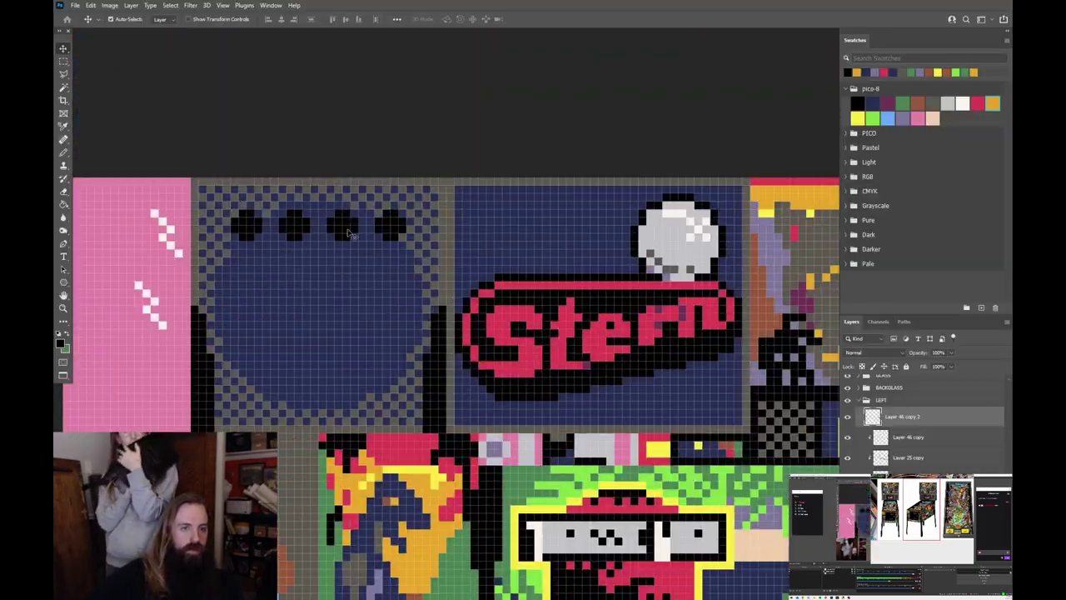
Inspect the side panels on the picoCAD model and look at the Jurassic Park Pinball submission page in the browser
key(alt+Tab)
drag(350, 372, 718, 246)
key(alt+Tab)
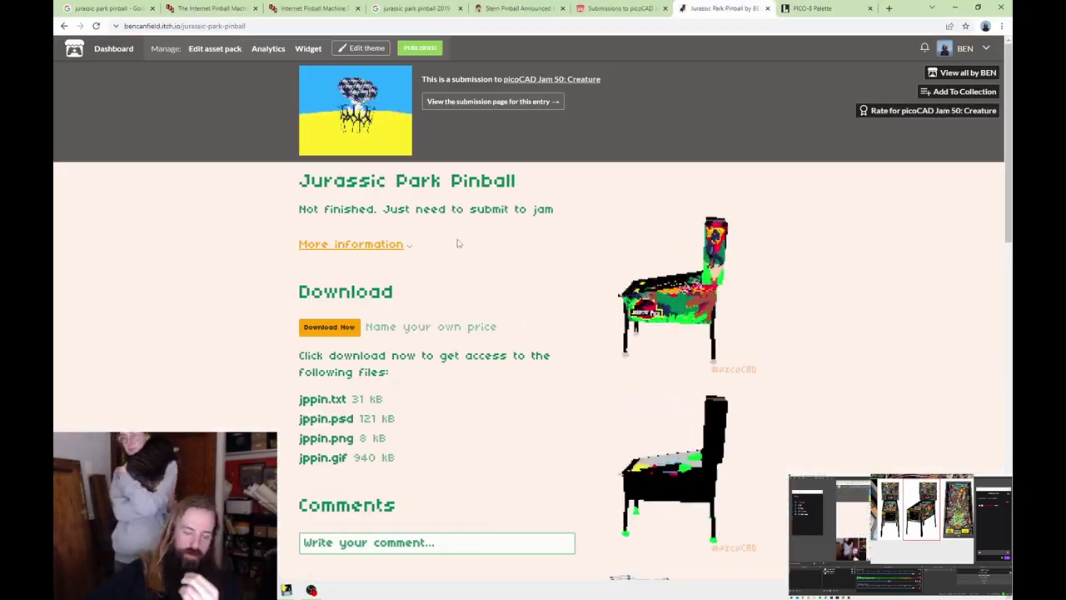
key(alt+Left)
key(alt+Tab)
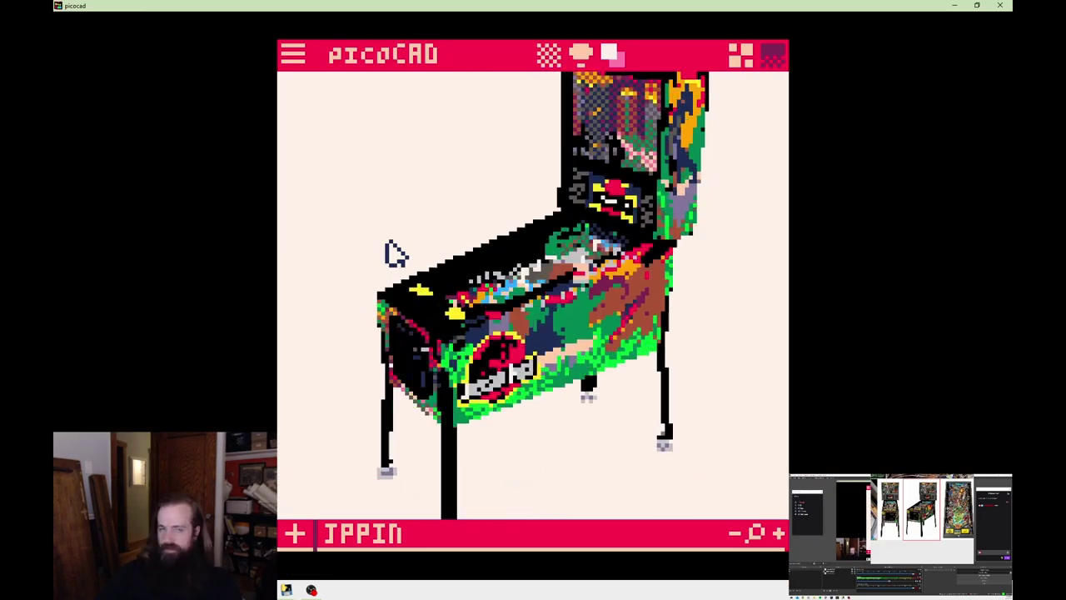
Shade the backglass T-rex in Photoshop with dark blue and lavender, and break up the peach path with green foliage
key(alt+Tab)
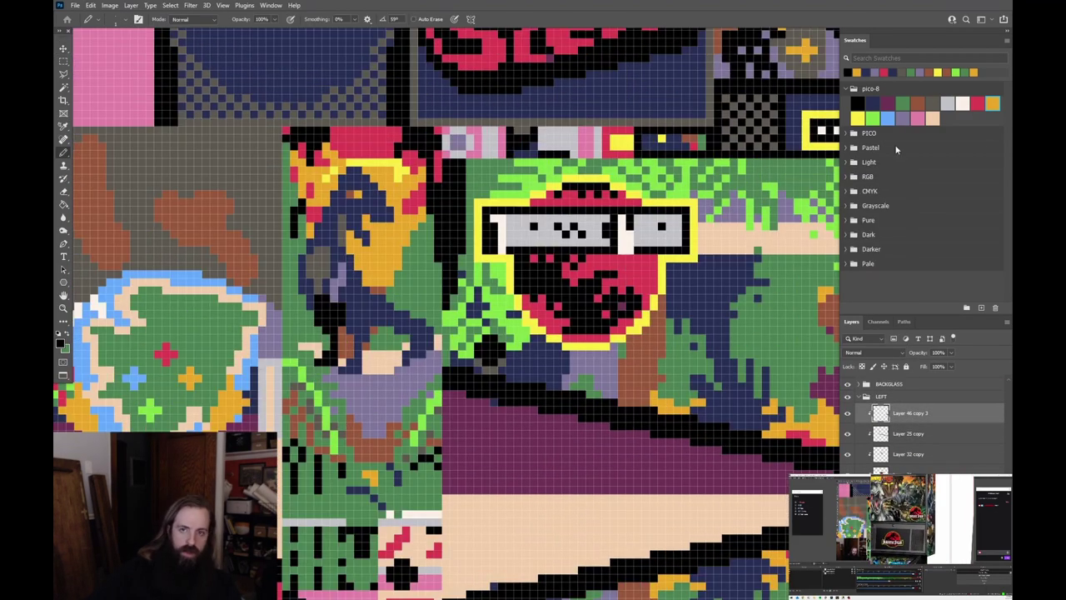
click(398, 261)
key(b)
scroll(430, 178, up, 3)
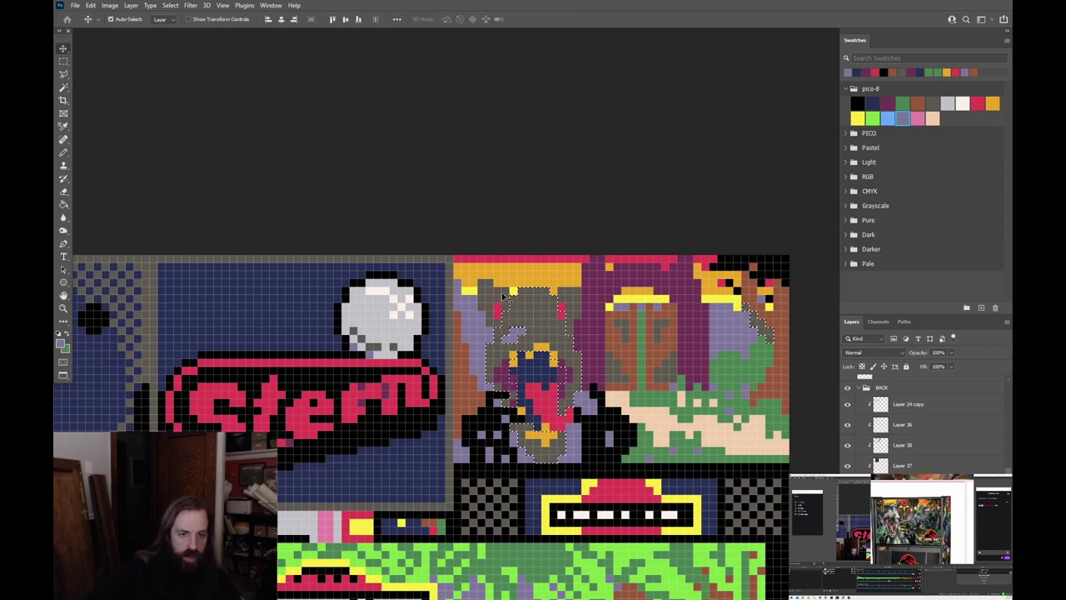
key(ctrl+d)
key(b)
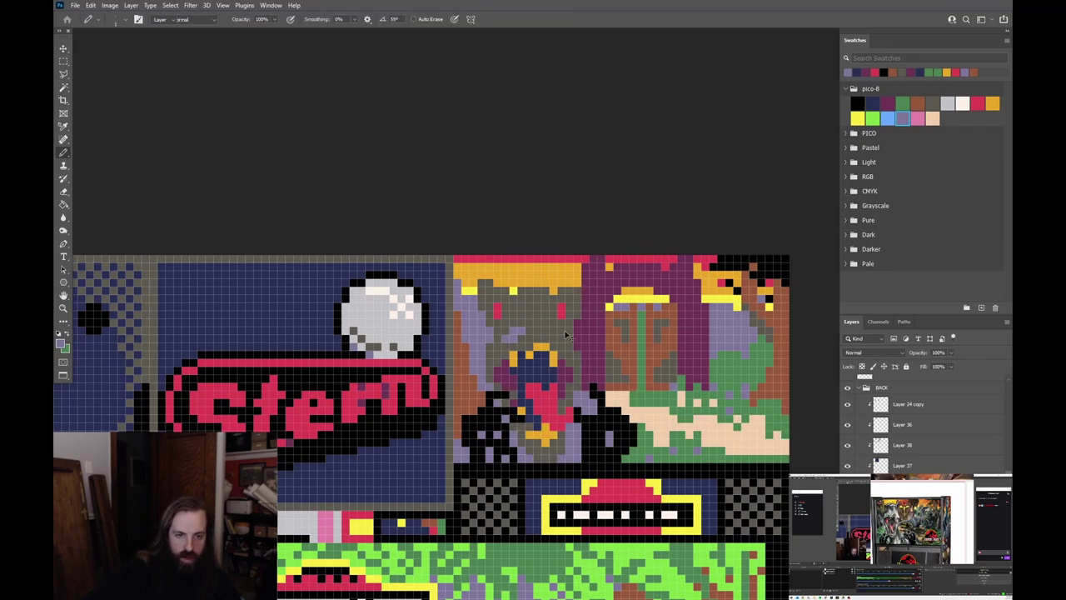
scroll(519, 300, up, 2)
scroll(637, 326, down, 2)
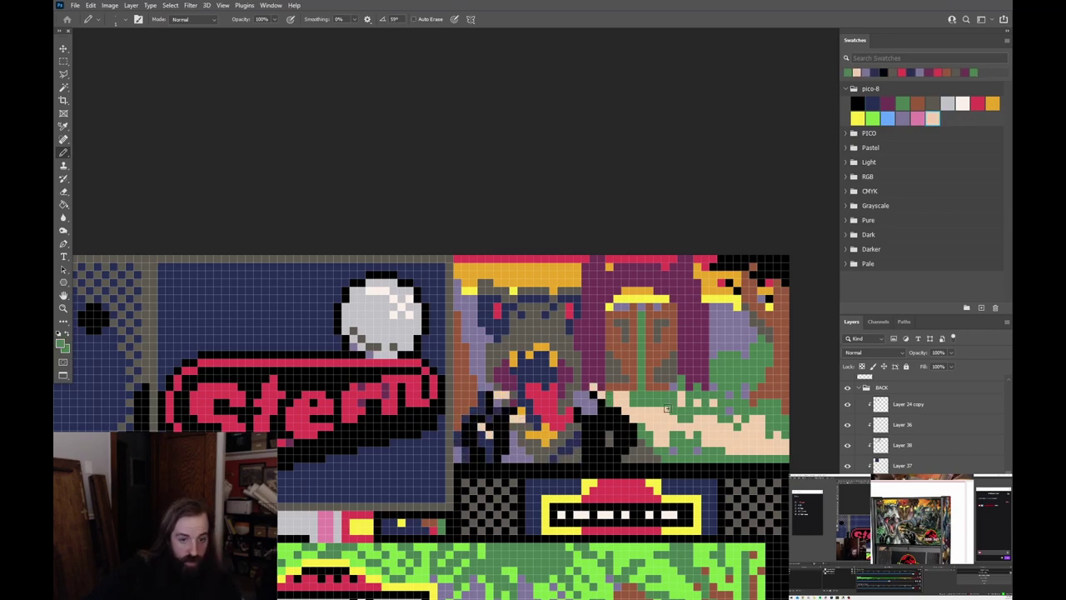
Save the jppin model in picoCAD with the updated backglass art
scroll(642, 438, down, 4)
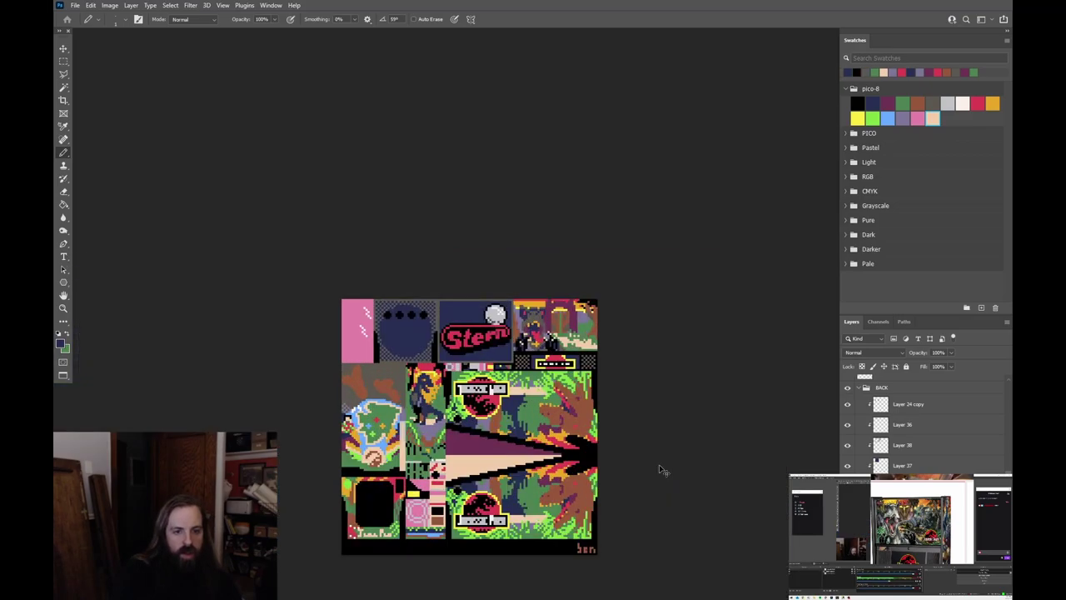
key(alt+Tab)
key(ctrl+s)
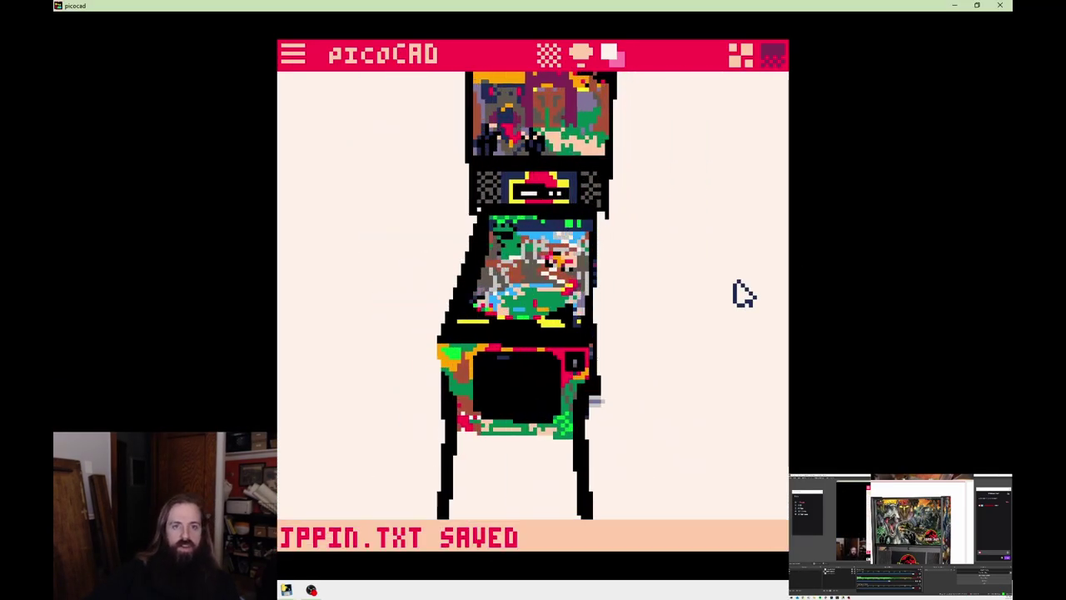
Add dark purple mouth pixels to the backbox side dinosaur in Photoshop and scatter green pixels along the orange glow
key(alt+Tab)
scroll(536, 251, up, 5)
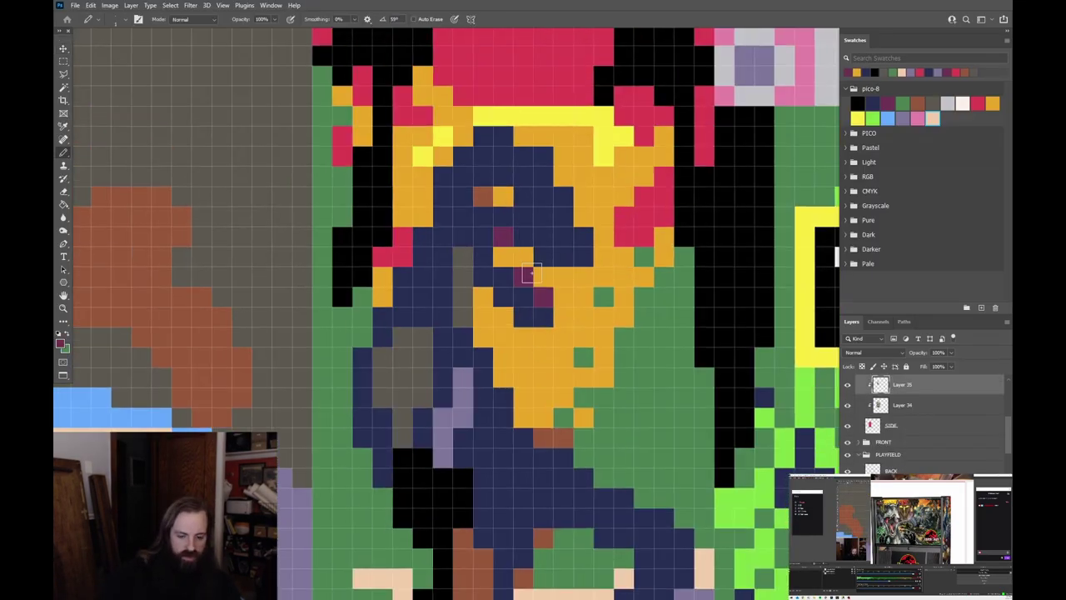
scroll(532, 273, down, 4)
key(alt+Tab)
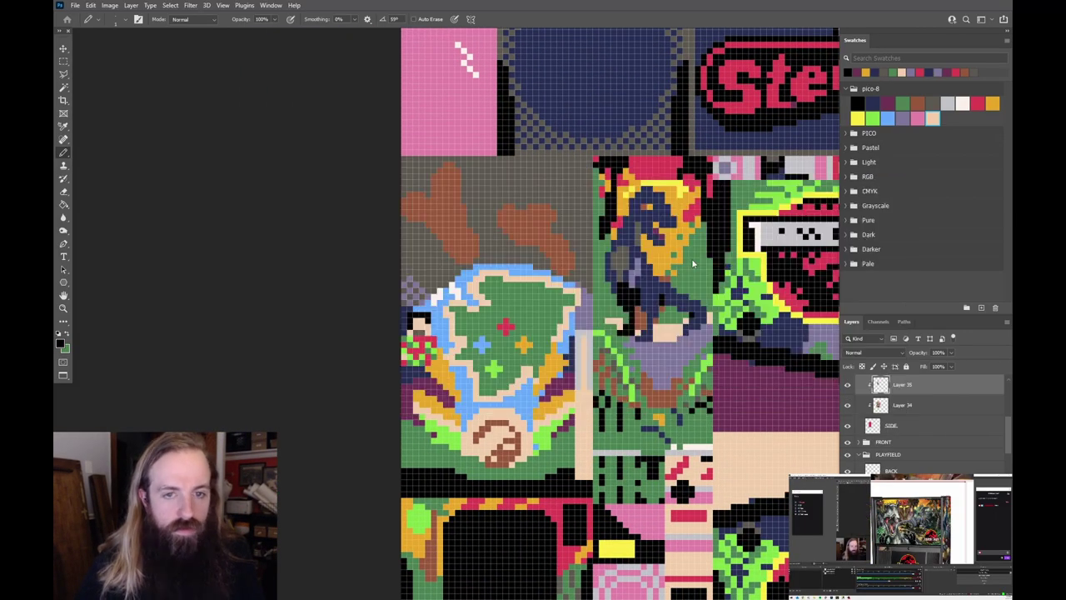
Detail the playfield's upper area with a blue diamond, orange-and-red bumpers, a green arc and a light grey rail
key(alt+Tab)
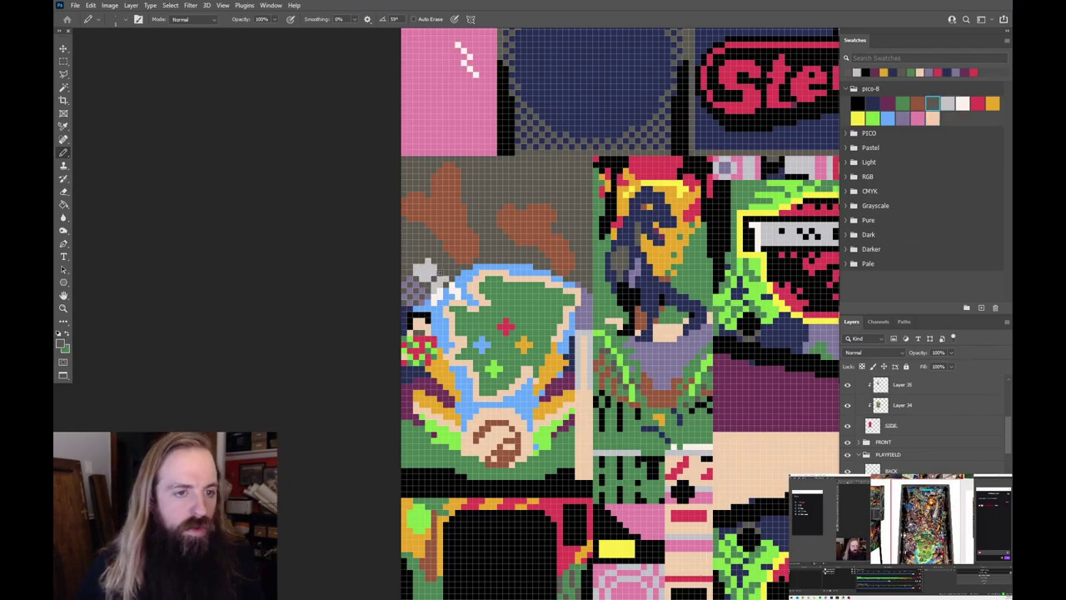
key(b)
drag(481, 254, 533, 325)
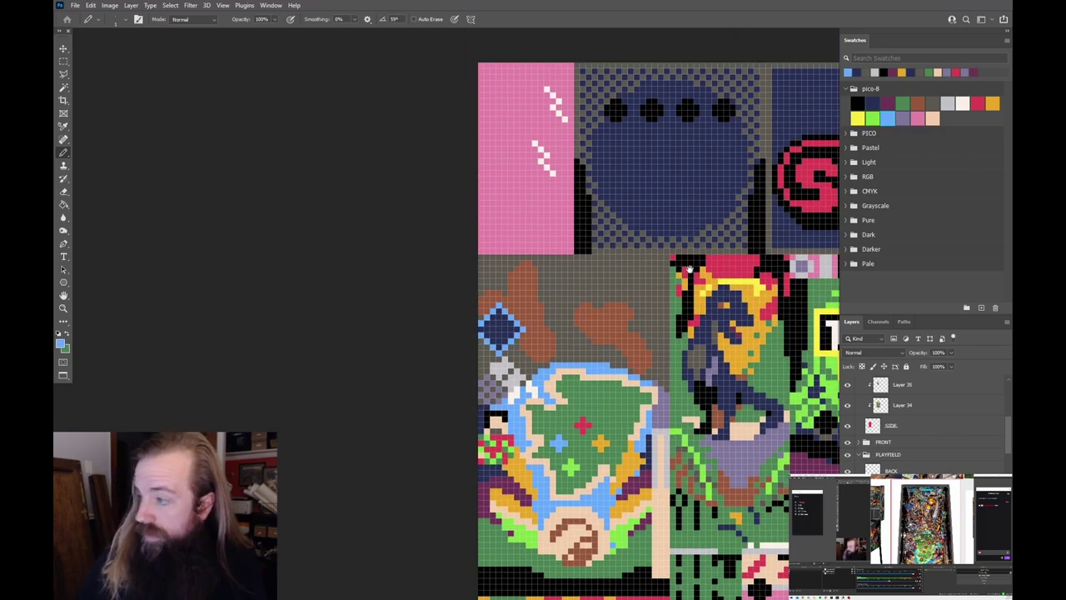
scroll(638, 304, down, 3)
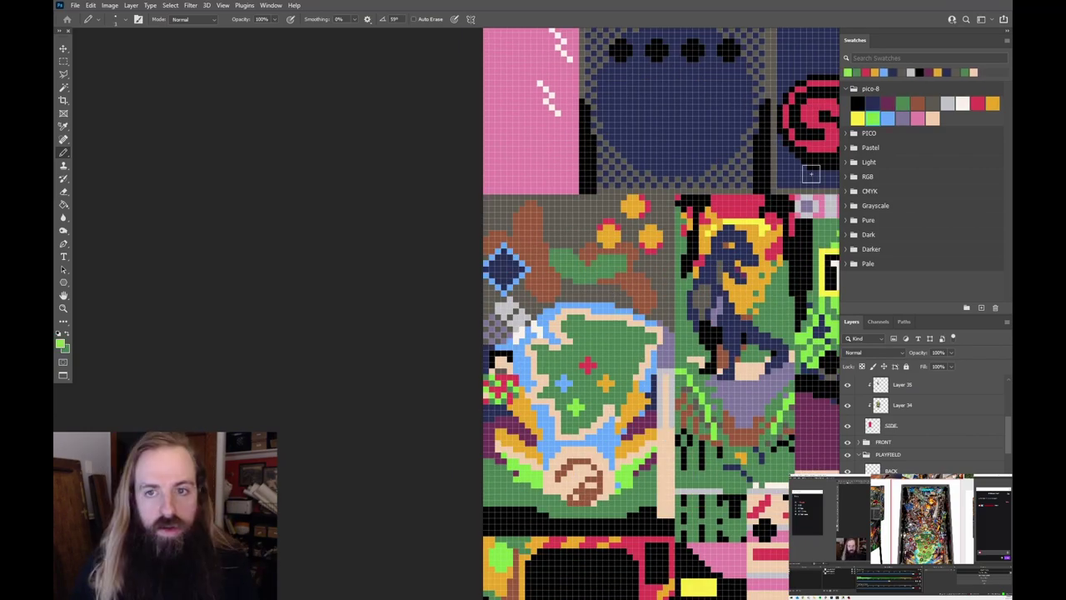
scroll(666, 274, left, 2)
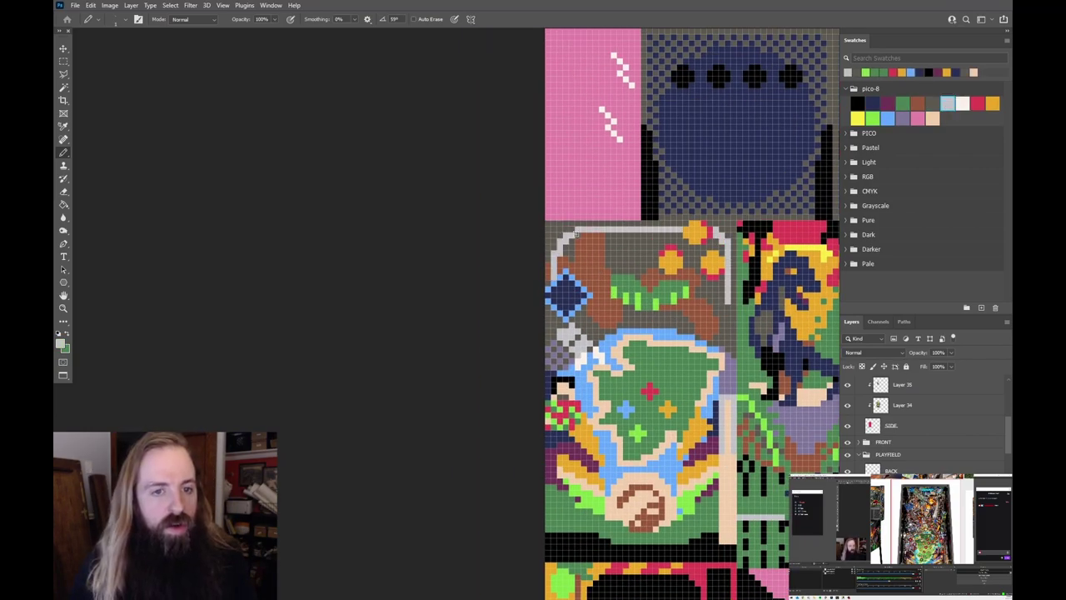